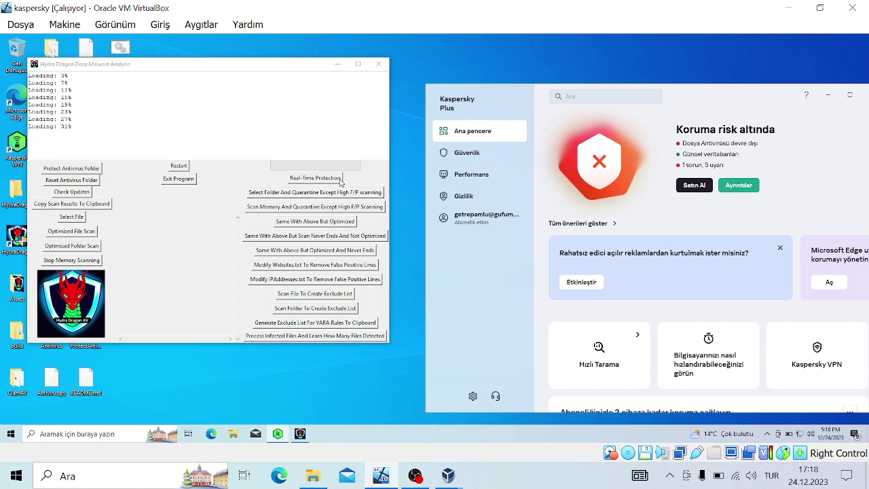
# - Start Real-Time Protection in the Hydra Dragon Deep Malware Analysis window
pyautogui.click(341, 181)
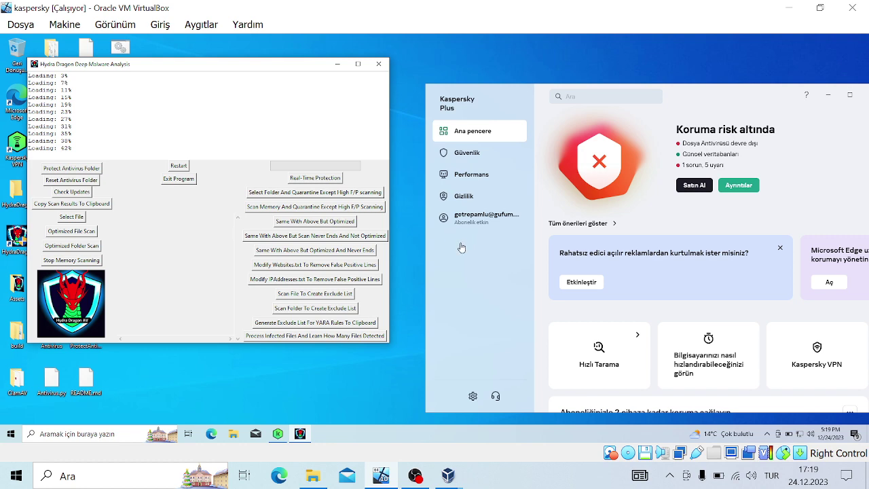
pyautogui.click(416, 475)
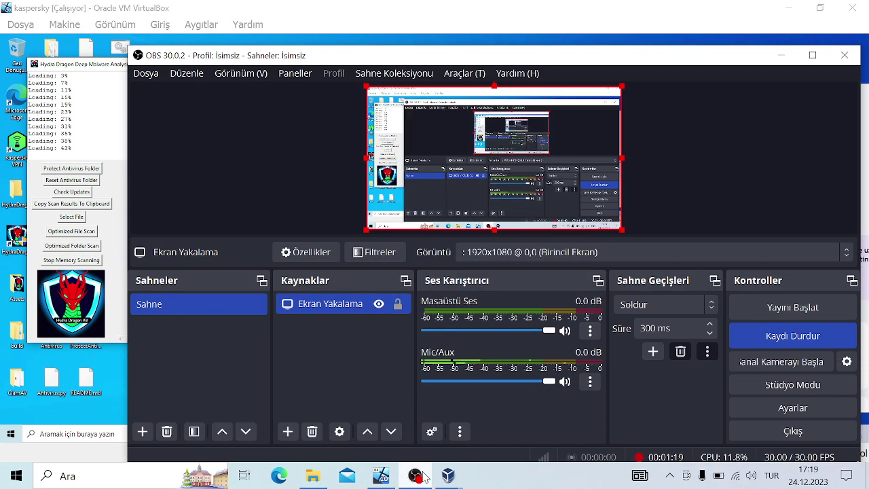
pyautogui.click(416, 475)
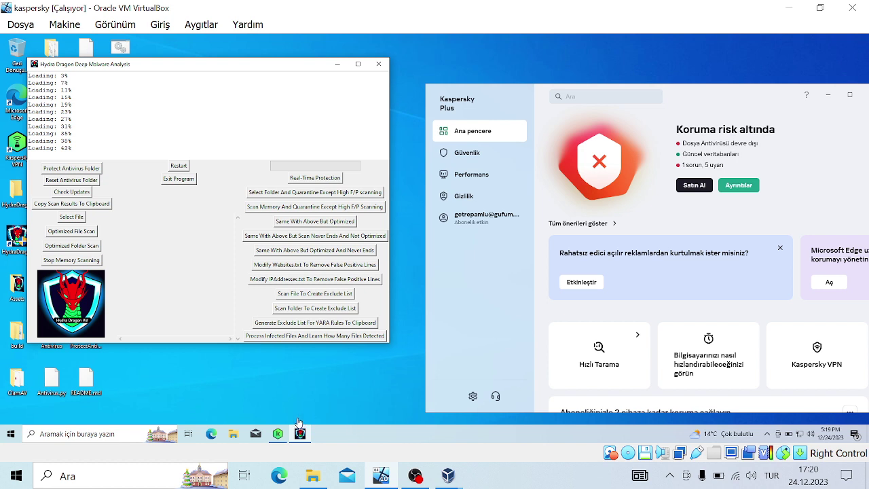
pyautogui.rightClick(335, 434)
pyautogui.click(318, 438)
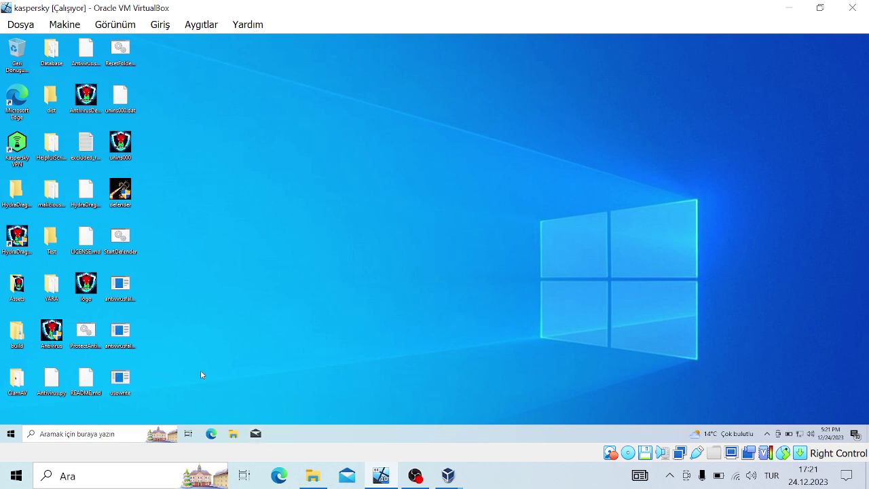
pyautogui.moveTo(157, 390); pyautogui.dragTo(16, 139)
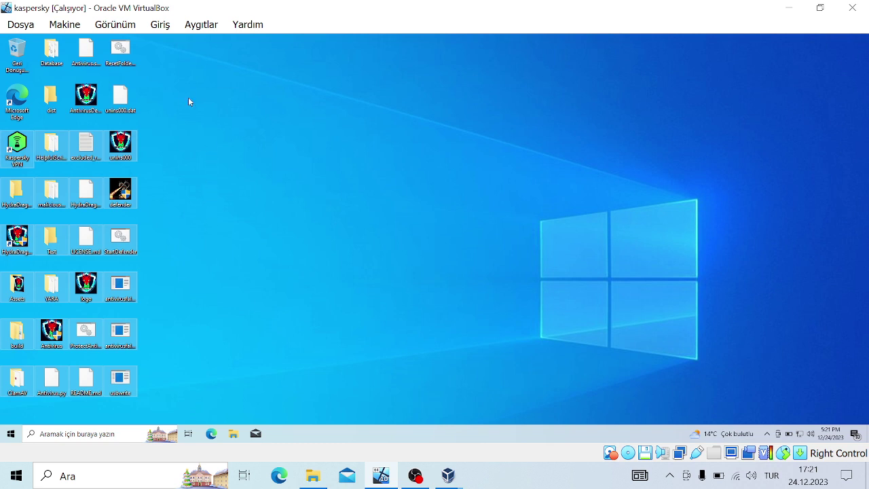
pyautogui.moveTo(160, 54); pyautogui.dragTo(176, 401)
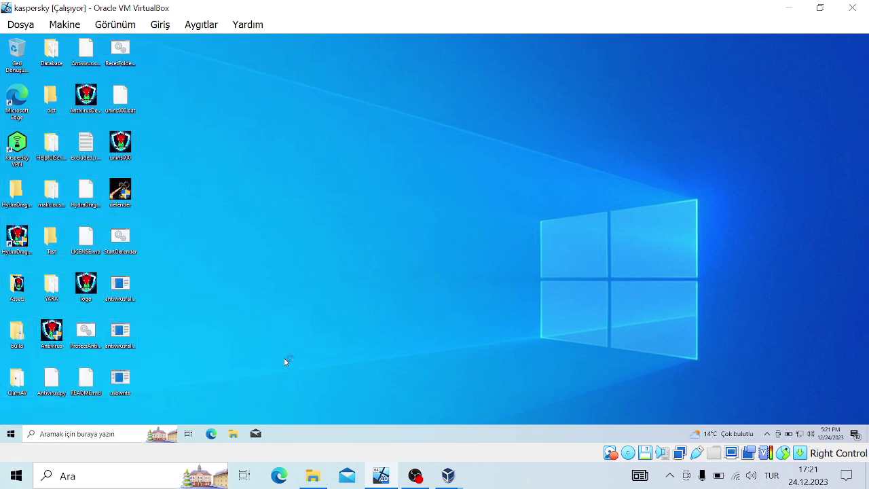
# - Dismiss the .NET Framework error dialog and start the WinRAR installation from its setup window
pyautogui.click(117, 432)
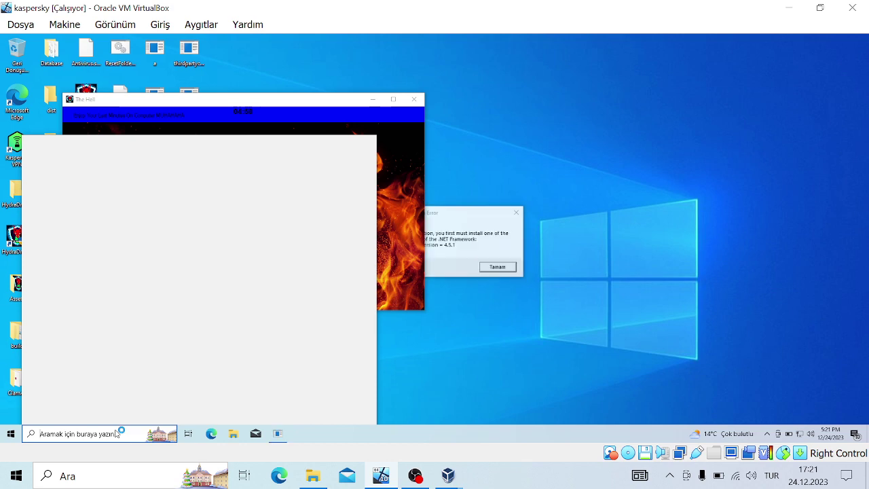
pyautogui.click(509, 267)
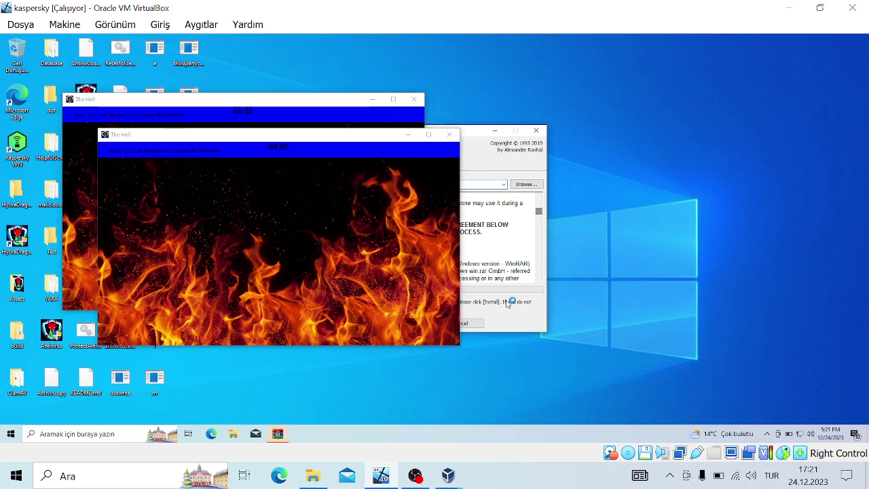
pyautogui.moveTo(473, 132); pyautogui.dragTo(619, 157)
pyautogui.click(553, 348)
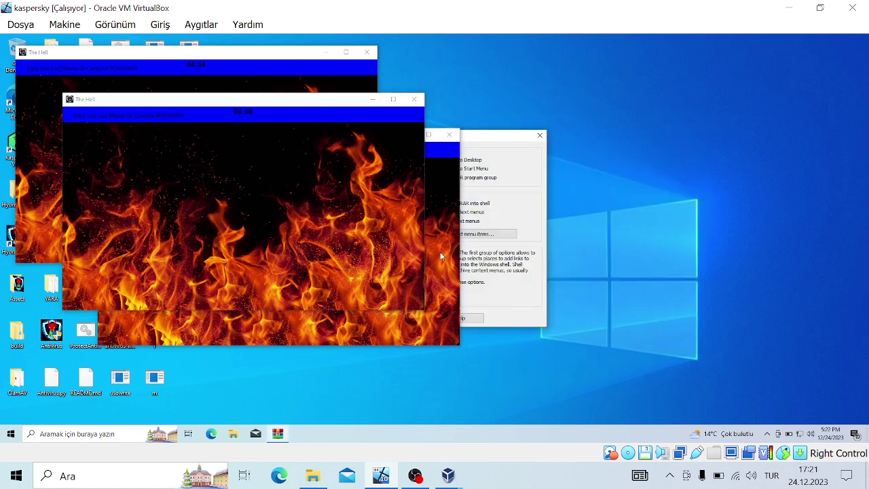
# - Accept the default WinRAR file associations and integration options and finish the setup
pyautogui.moveTo(492, 144); pyautogui.dragTo(630, 166)
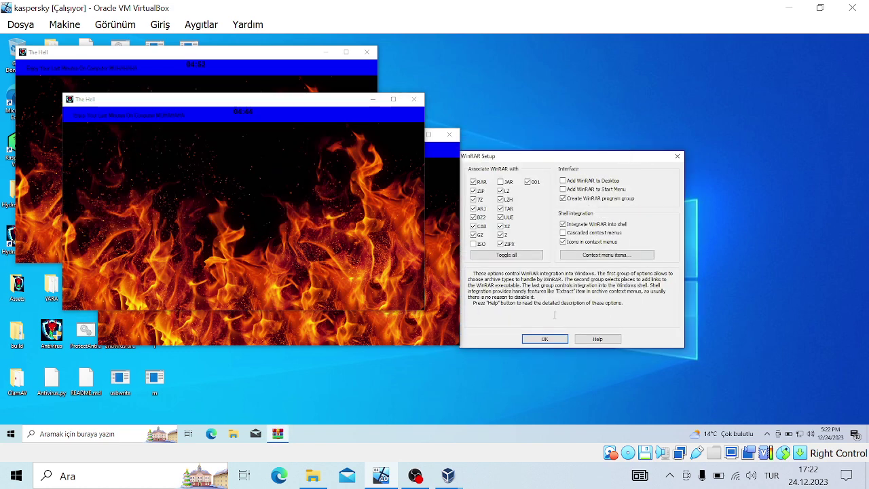
pyautogui.click(545, 338)
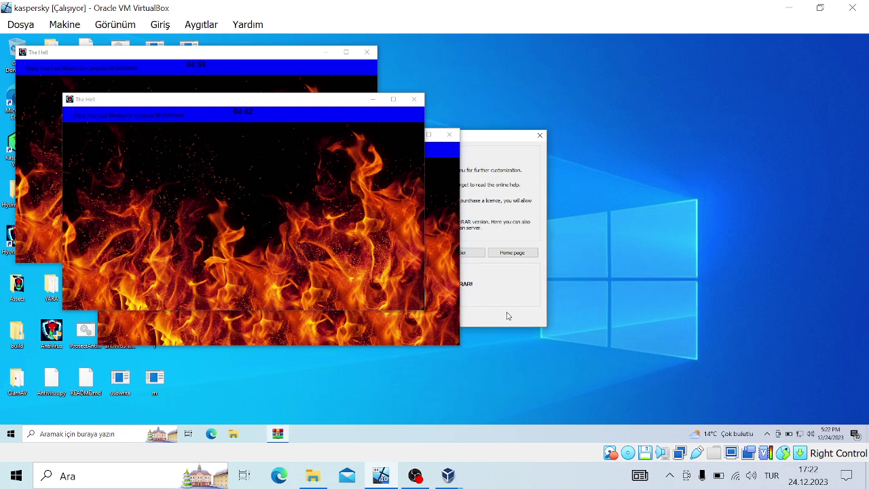
pyautogui.moveTo(510, 136); pyautogui.dragTo(699, 145)
pyautogui.click(600, 330)
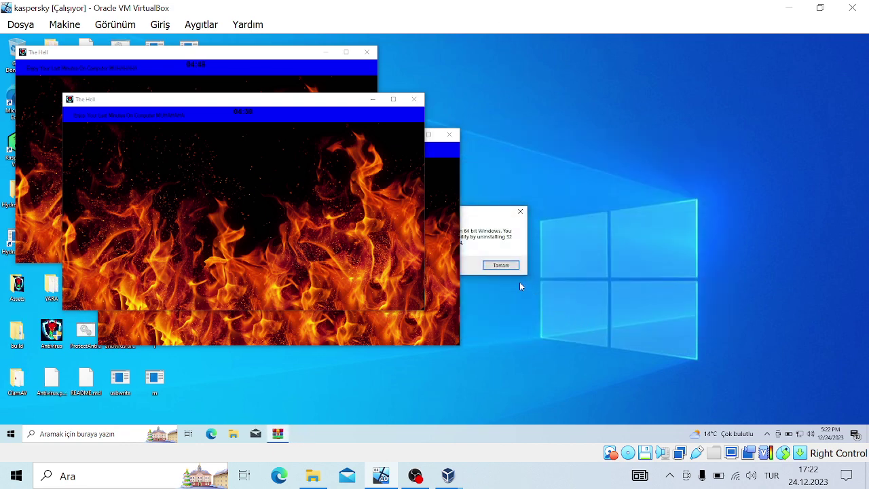
# - Dismiss the 64-bit Windows notice and close the WinRAR program folder window
pyautogui.click(511, 267)
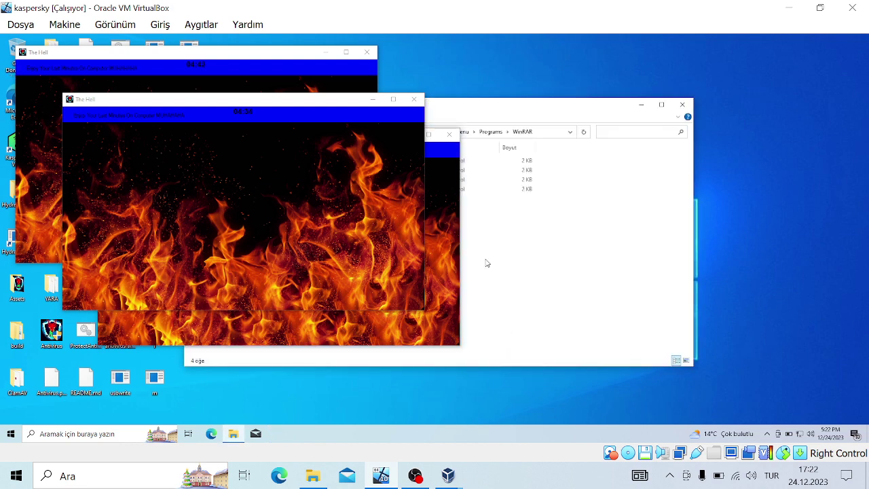
pyautogui.moveTo(280, 102); pyautogui.dragTo(246, 104)
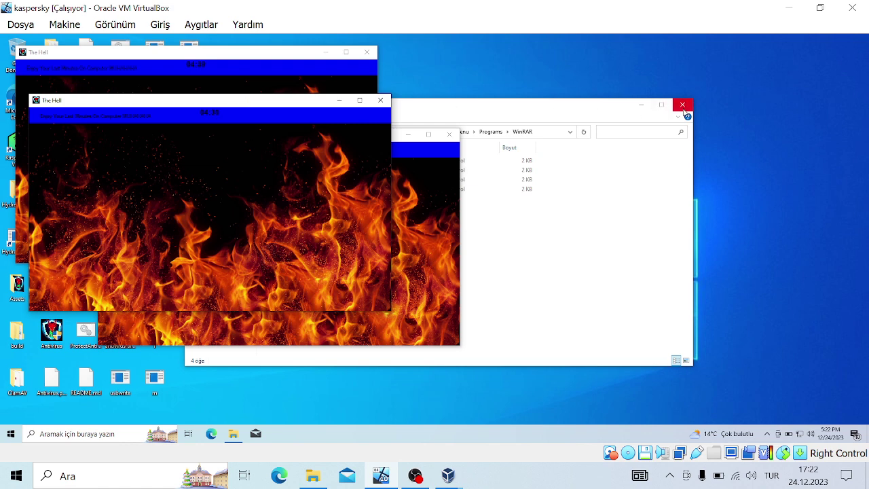
pyautogui.click(682, 106)
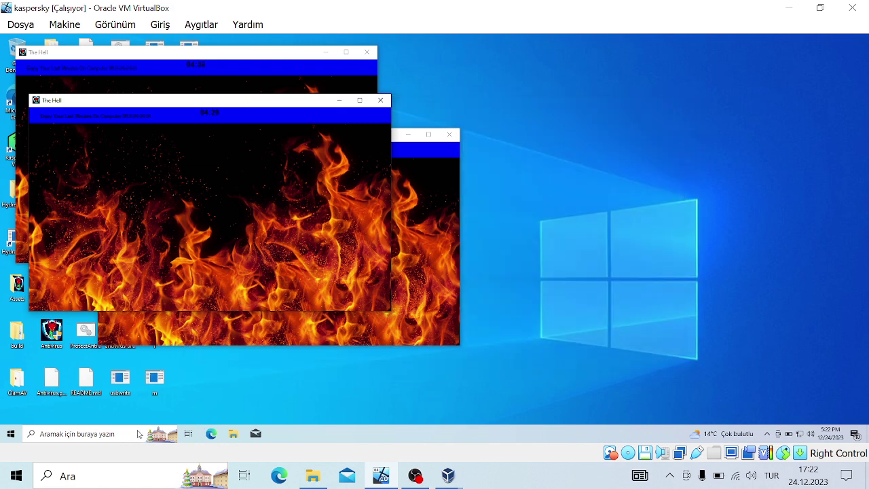
# - Search for "ka" in the virtual machine, launch Kaspersky and move its window clear of The Hell windows
pyautogui.click(101, 441)
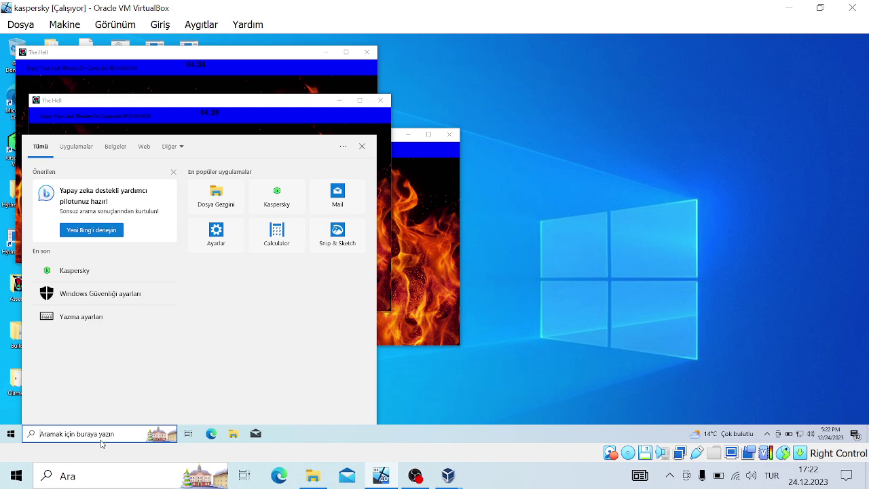
pyautogui.write('ka')
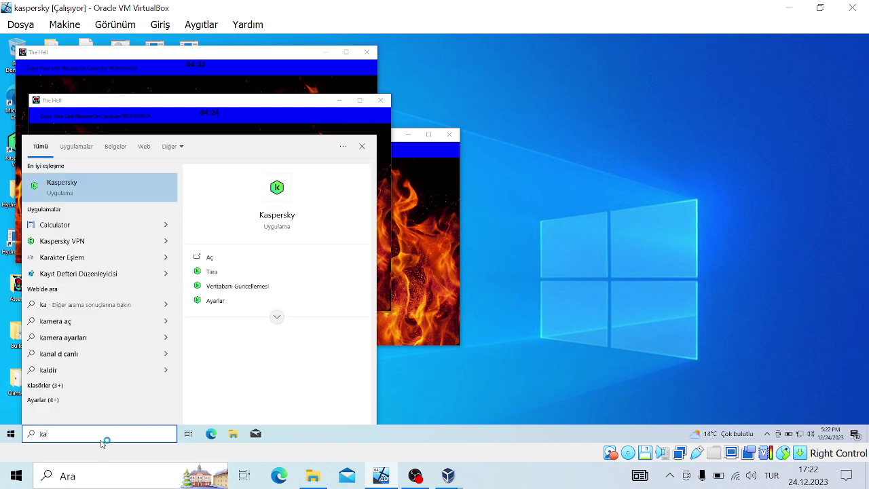
pyautogui.press('Return')
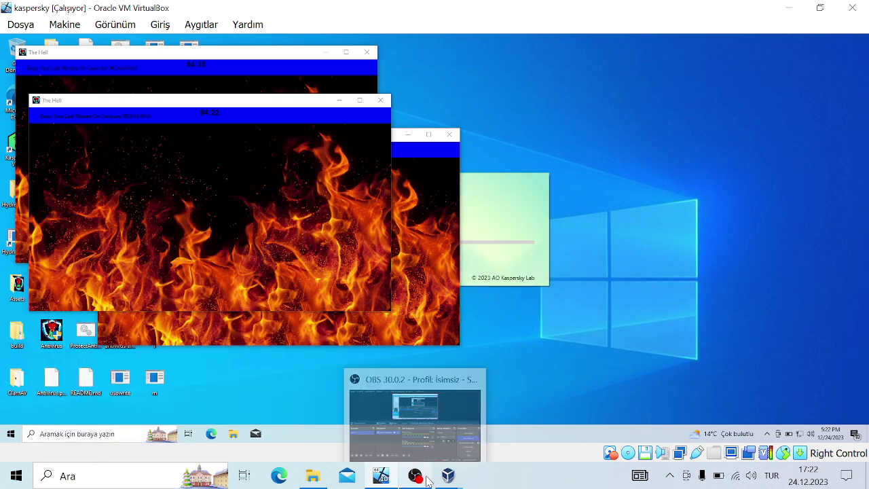
pyautogui.click(428, 481)
pyautogui.click(427, 481)
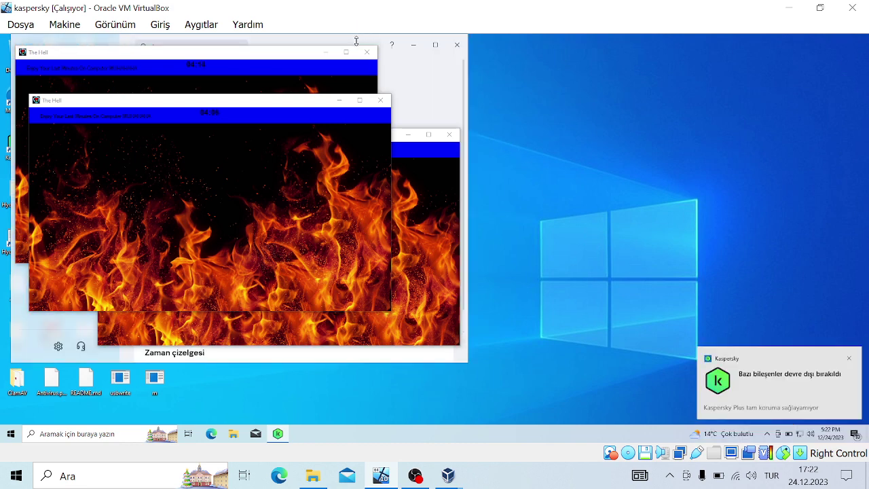
pyautogui.moveTo(360, 41); pyautogui.dragTo(753, 104)
pyautogui.moveTo(671, 102); pyautogui.dragTo(708, 97)
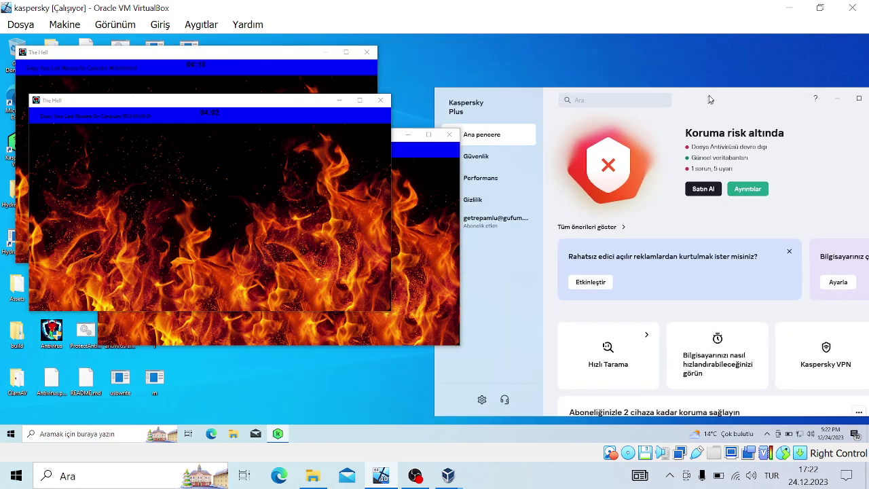
# - Turn on Dosya Antivirüsü in Kaspersky's security settings, then save and confirm the change
pyautogui.click(745, 191)
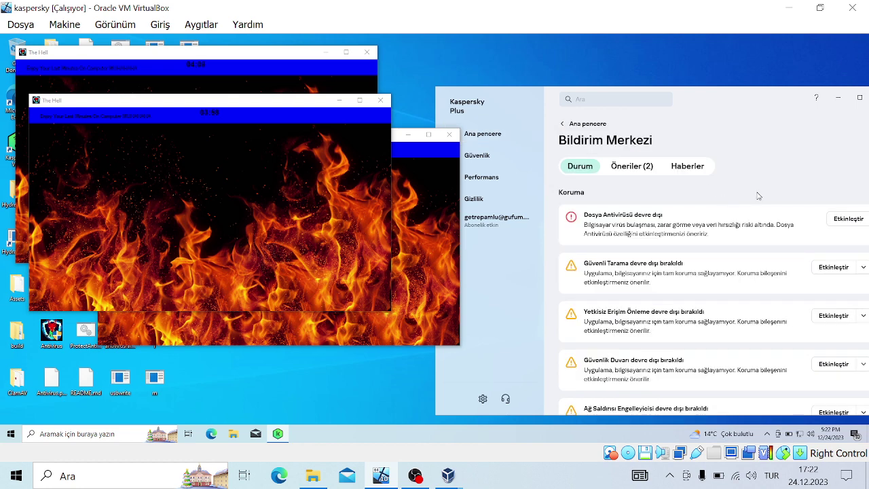
pyautogui.click(513, 216)
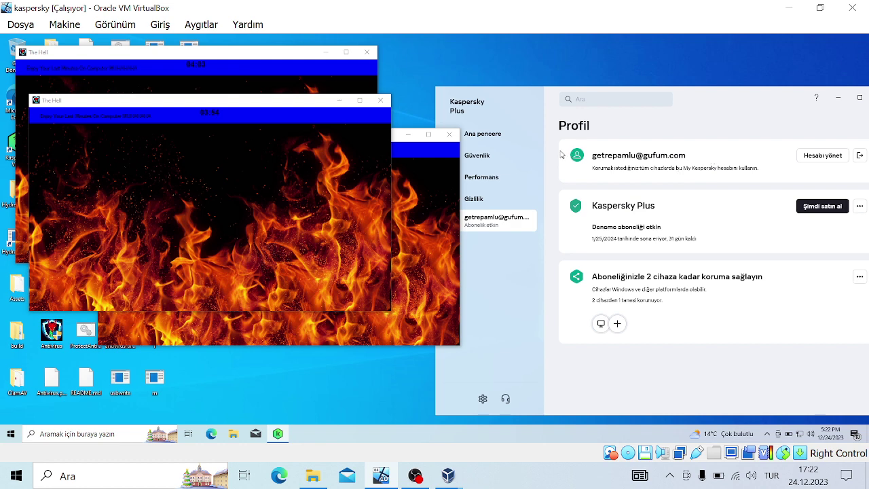
pyautogui.click(506, 153)
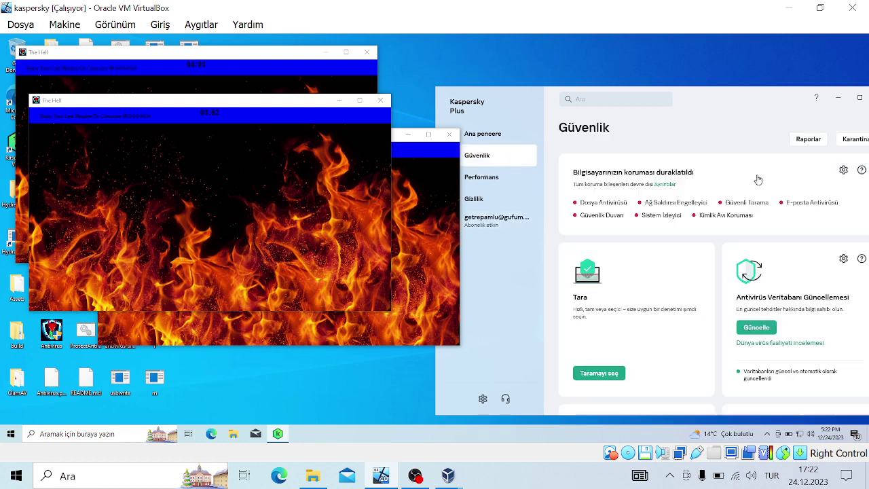
pyautogui.click(843, 169)
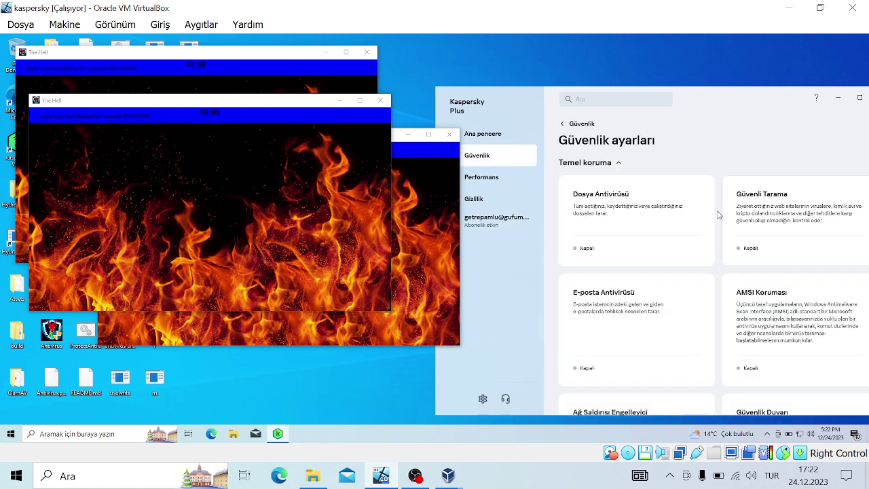
pyautogui.click(631, 248)
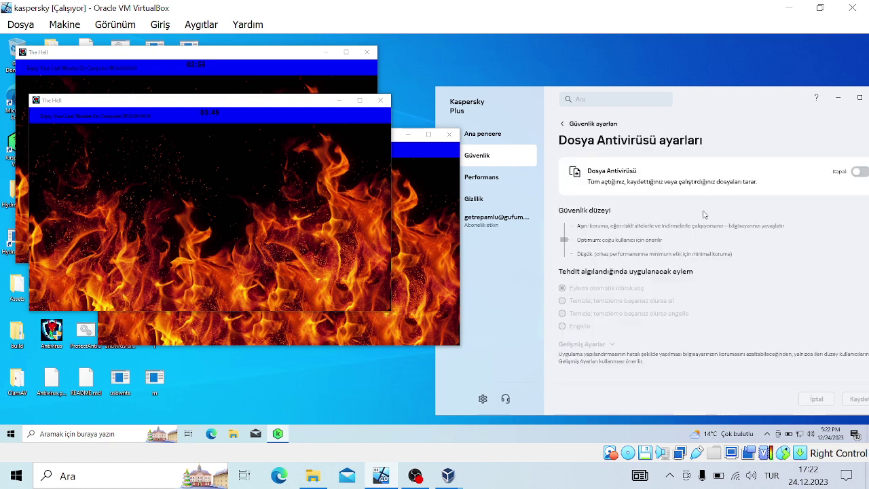
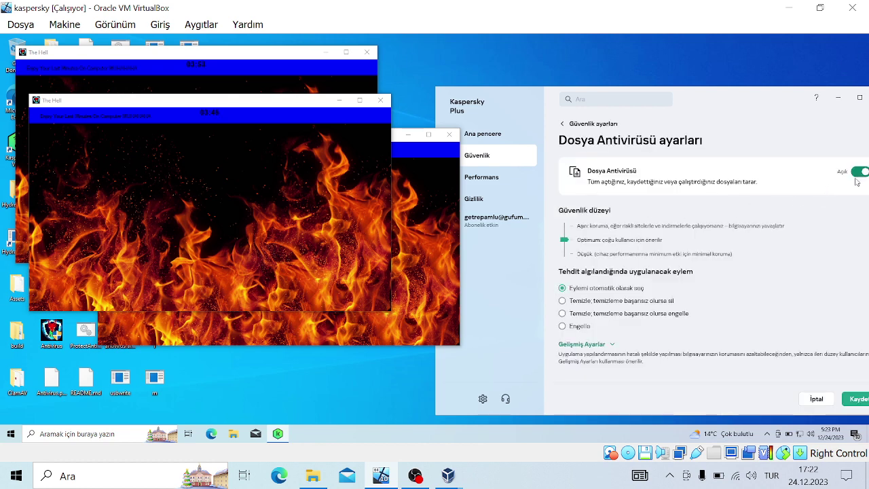
pyautogui.click(857, 397)
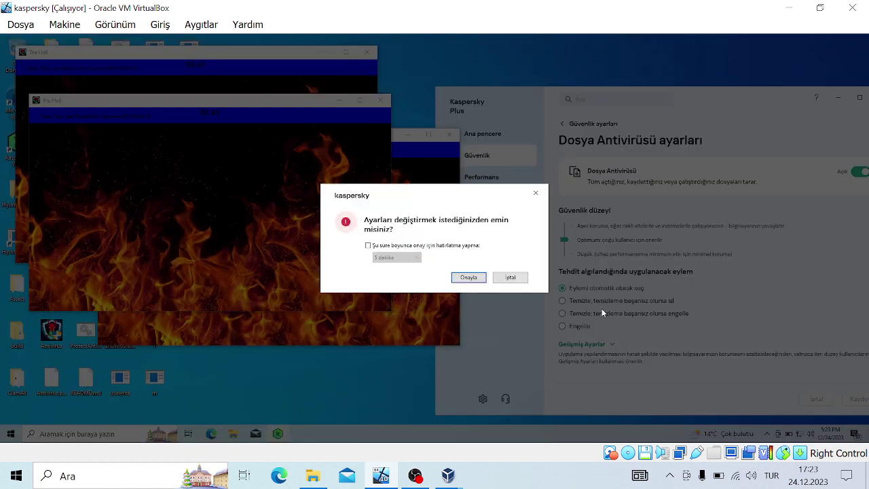
pyautogui.click(467, 276)
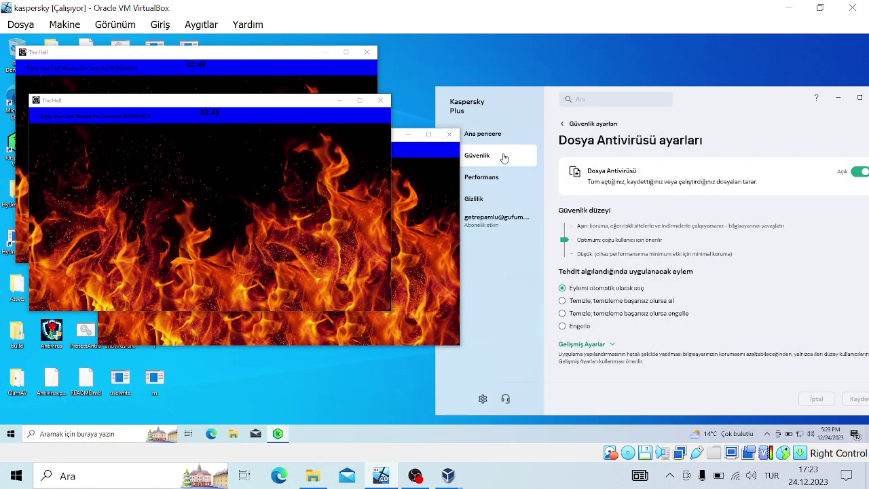
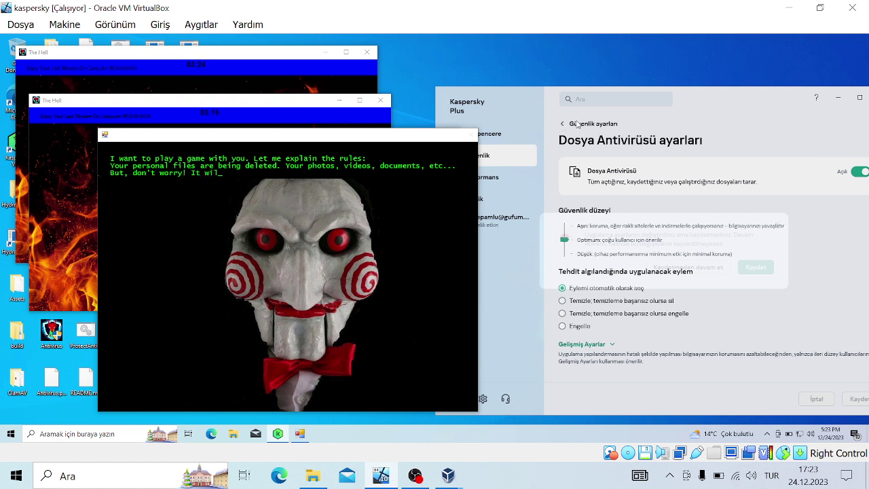
# - Enable the remaining disabled protection components in Bildirim Merkezi, including Güvenli Tarama, Yetkisiz Erişim Önleme, Ağ Saldırısı Engelleyicisi and Sistem İzleyici
pyautogui.click(513, 134)
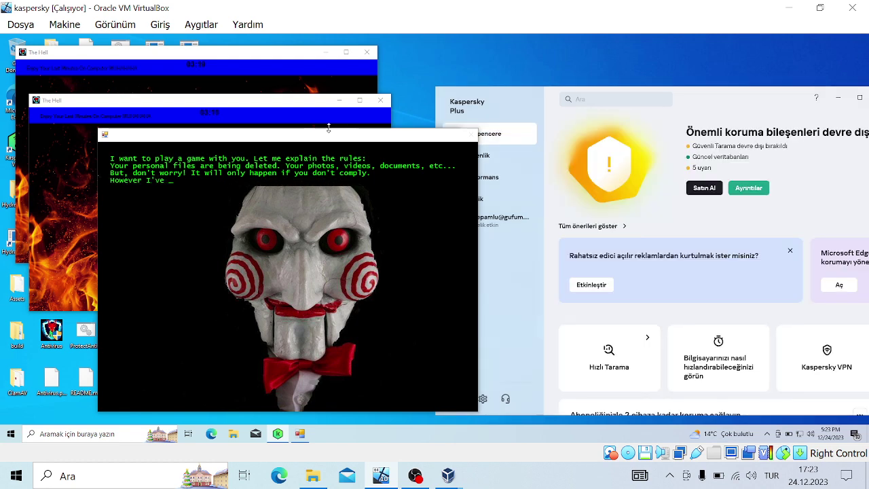
pyautogui.click(754, 189)
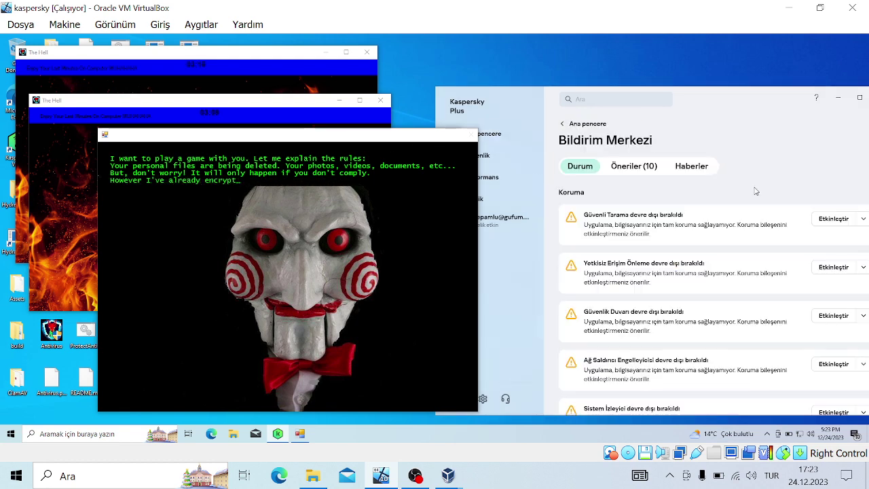
pyautogui.click(833, 218)
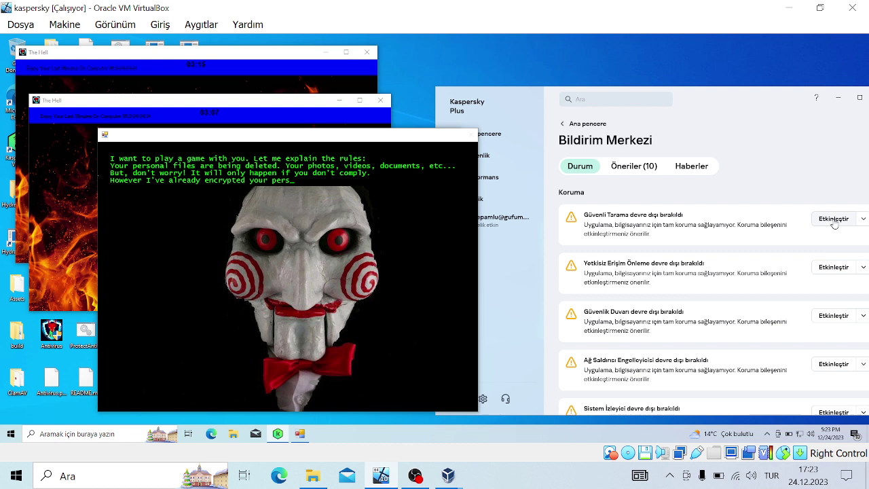
pyautogui.click(829, 267)
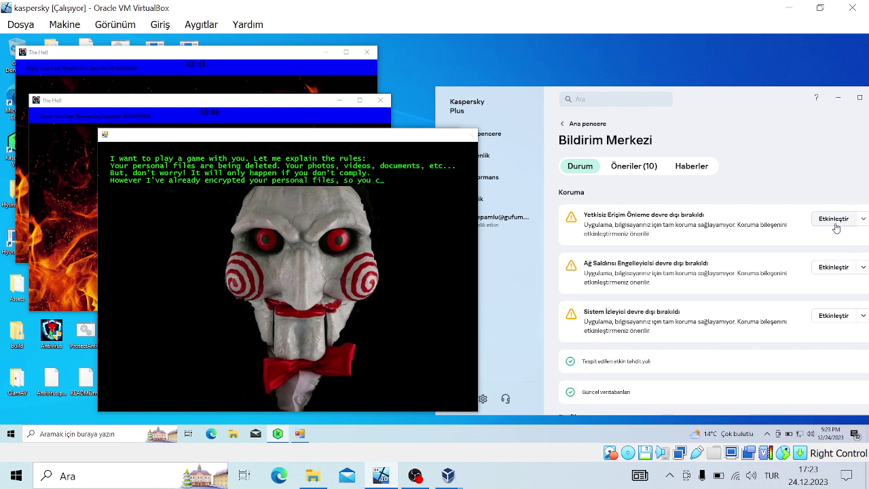
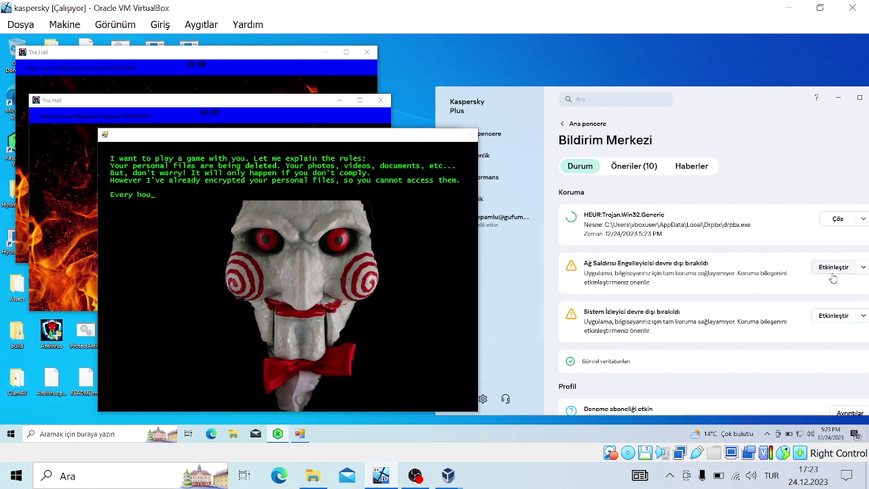
pyautogui.click(832, 274)
pyautogui.click(833, 272)
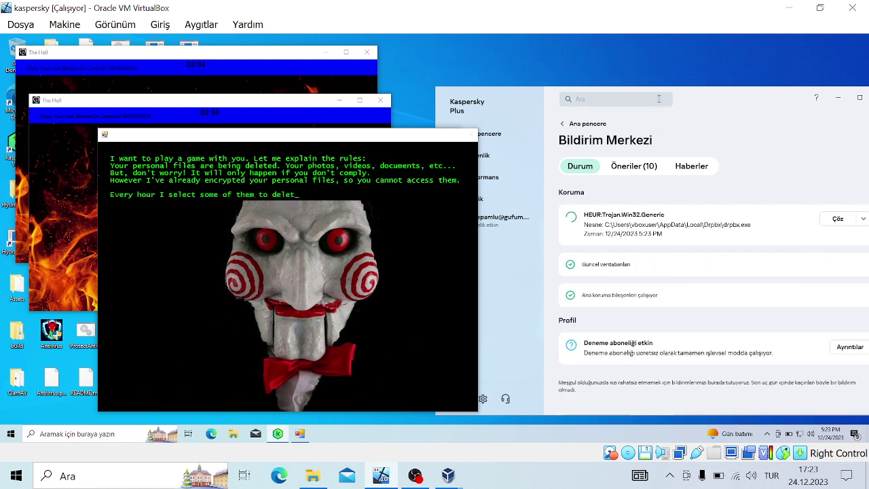
# - Choose cleaning without a restart for the HEUR:Trojan.Win32.Generic detection in drpbx.exe and approve the action
pyautogui.moveTo(705, 96); pyautogui.dragTo(725, 95)
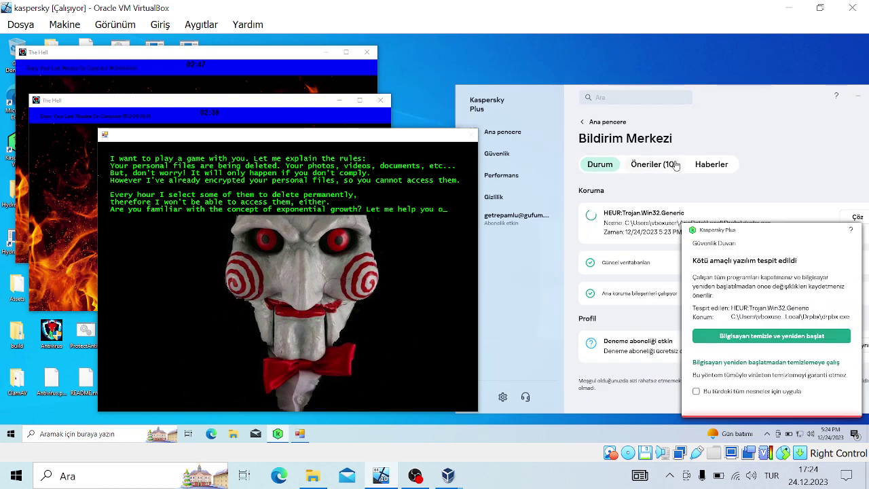
pyautogui.click(718, 361)
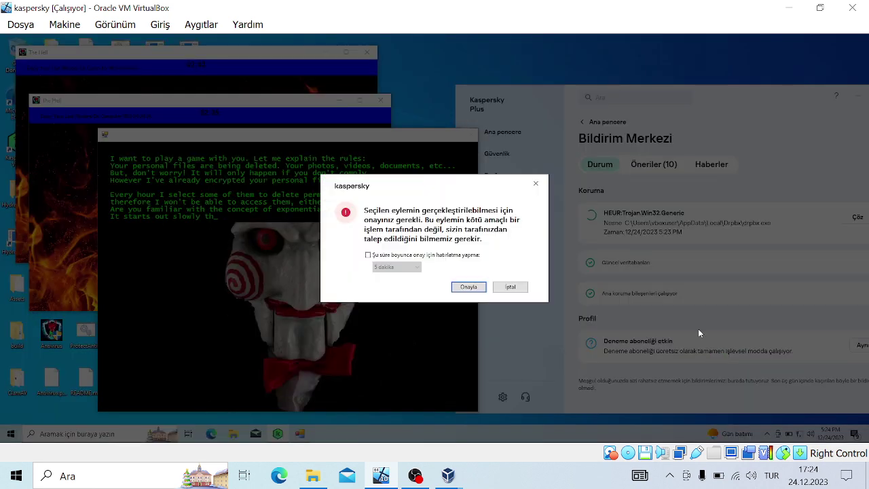
pyautogui.click(461, 287)
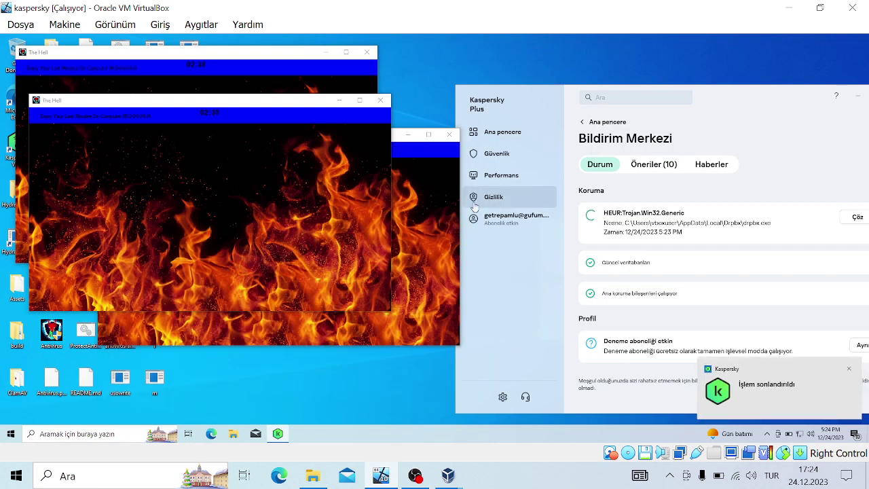
# - Reopen the threat details in Kaspersky and approve cleaning HEUR:Trojan.Script.Diztakun.gen without restarting the computer
pyautogui.click(511, 134)
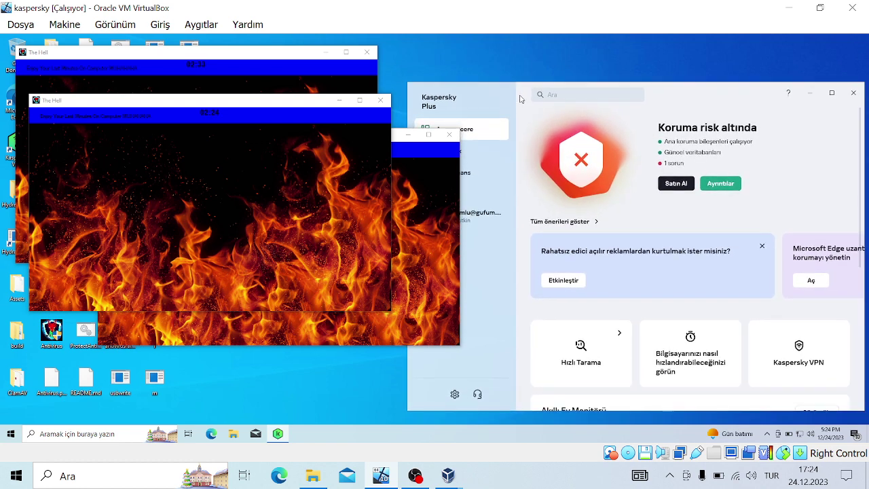
pyautogui.click(738, 187)
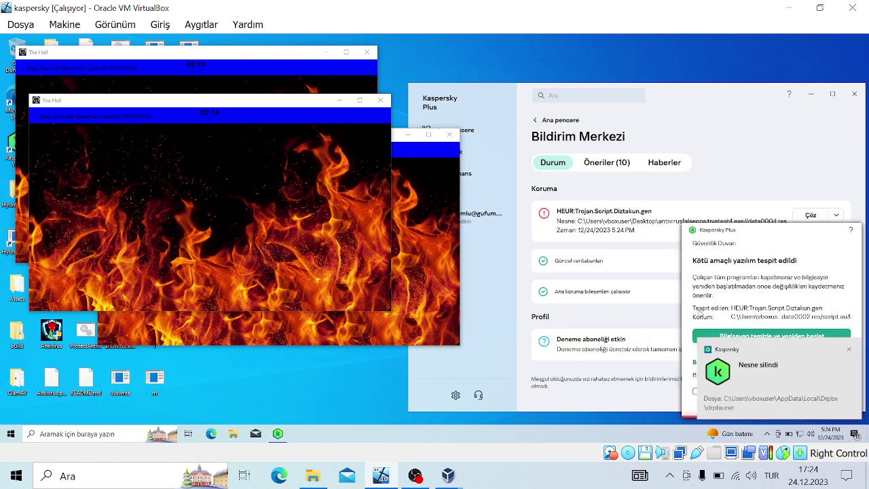
pyautogui.click(849, 348)
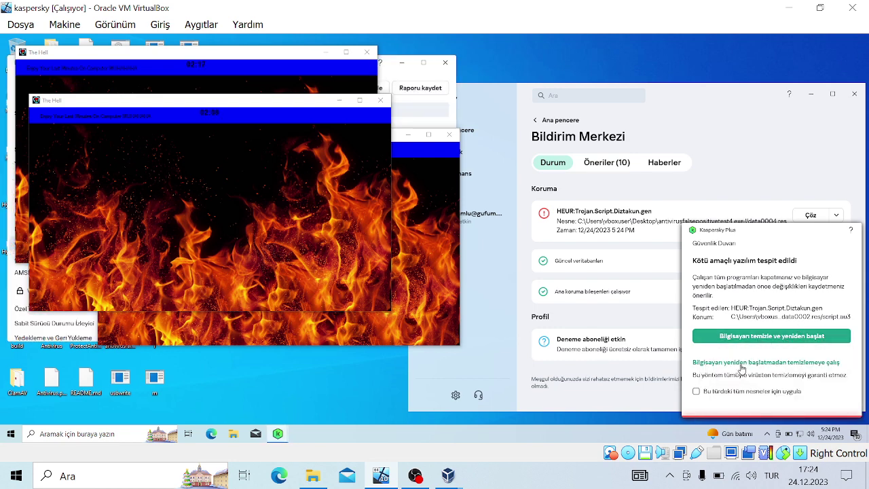
pyautogui.click(743, 368)
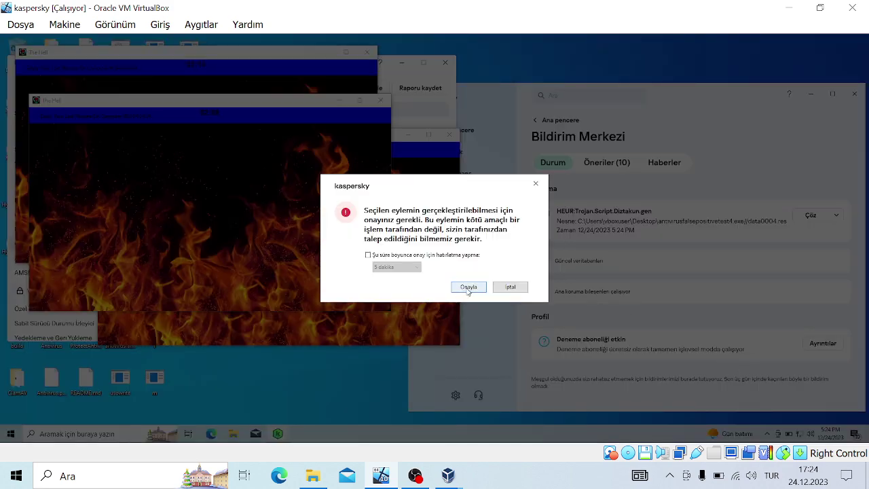
pyautogui.click(467, 288)
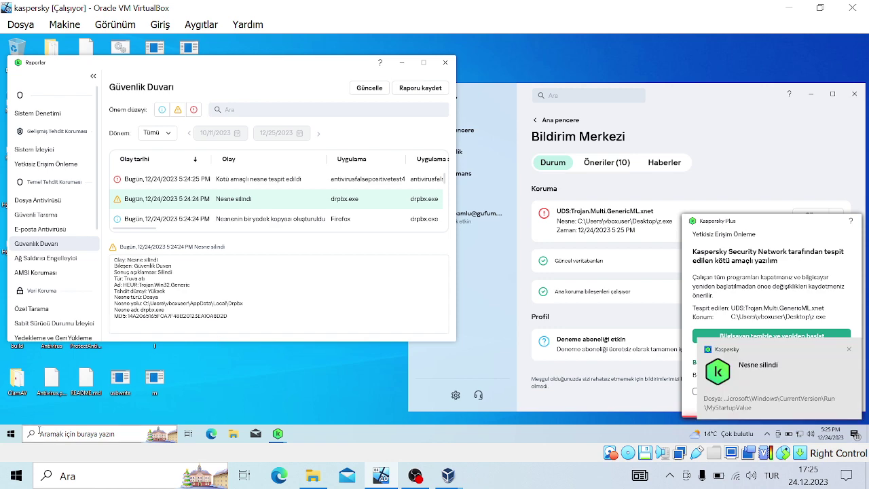
# - Restart Windows in the virtual machine, forcing the open Kaspersky applications to close
pyautogui.click(11, 431)
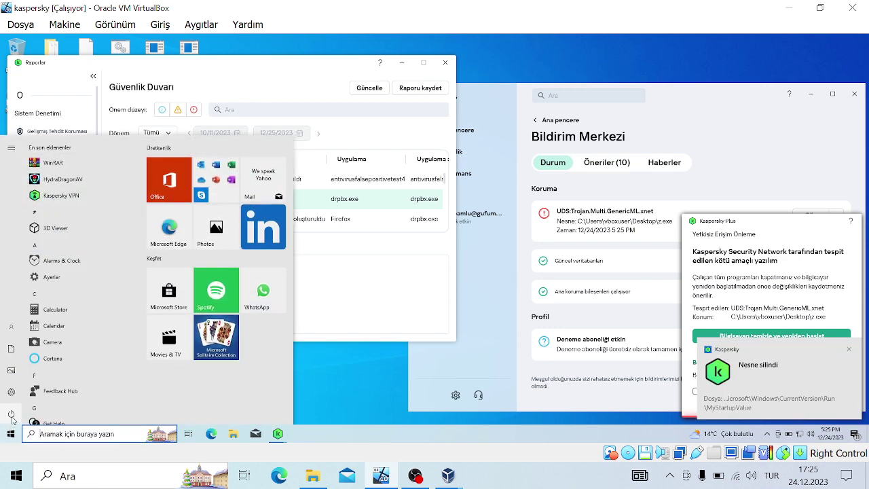
pyautogui.moveTo(12, 420)
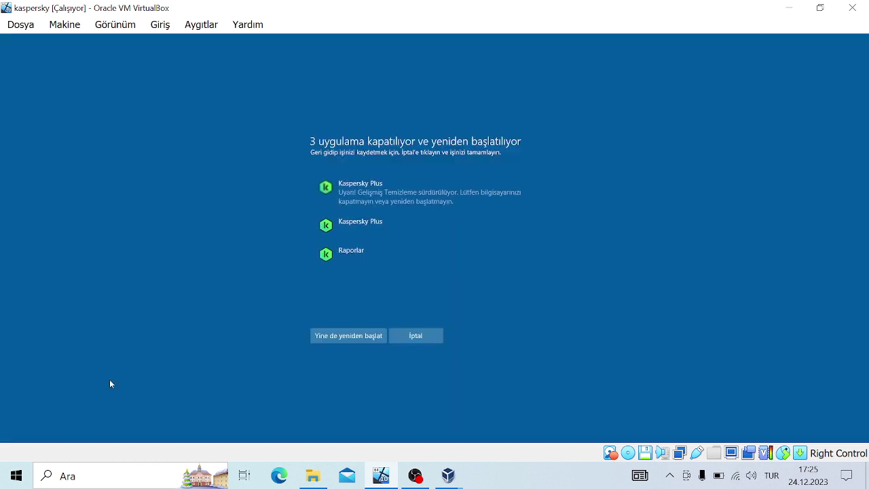
pyautogui.click(332, 336)
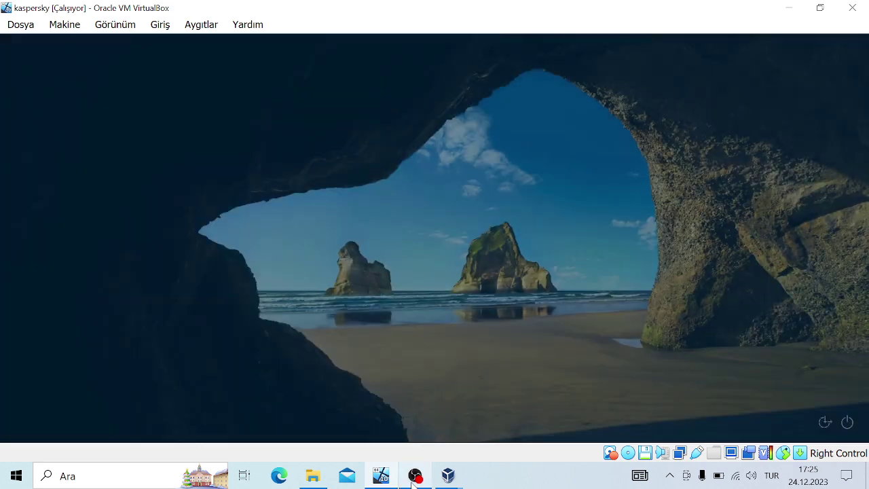
pyautogui.click(413, 478)
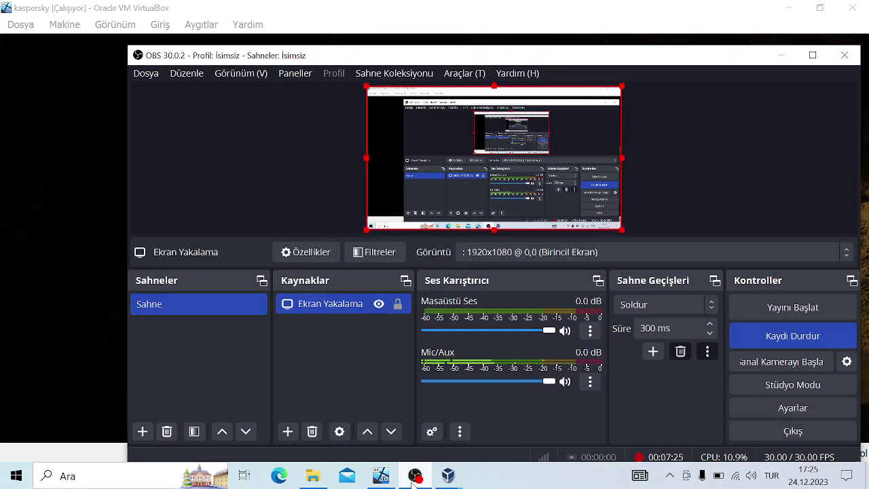
pyautogui.click(413, 478)
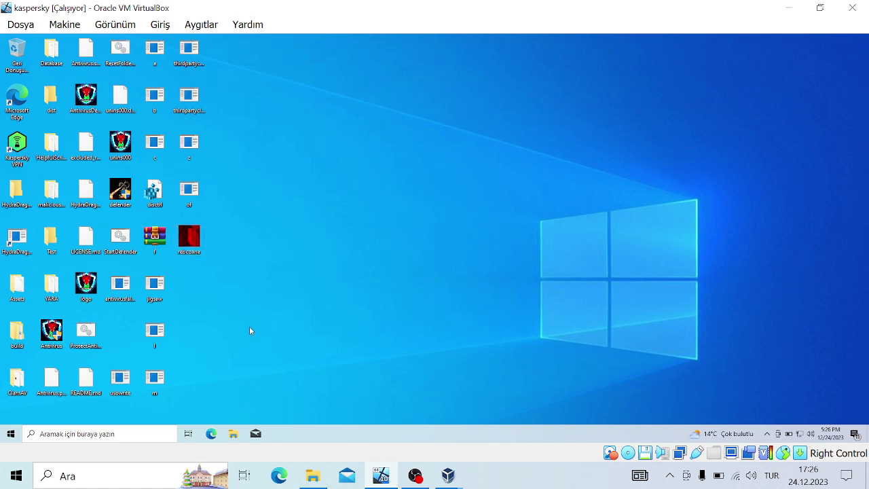
# - Try to run of.exe, rebcoana.exe, jigsaw.exe and l.exe from the virtual machine's desktop, dismissing each error message
pyautogui.doubleClick(190, 192)
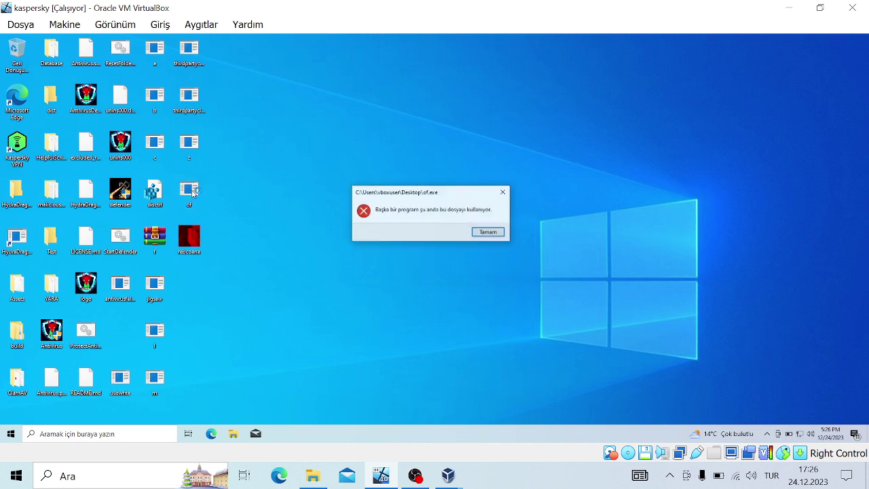
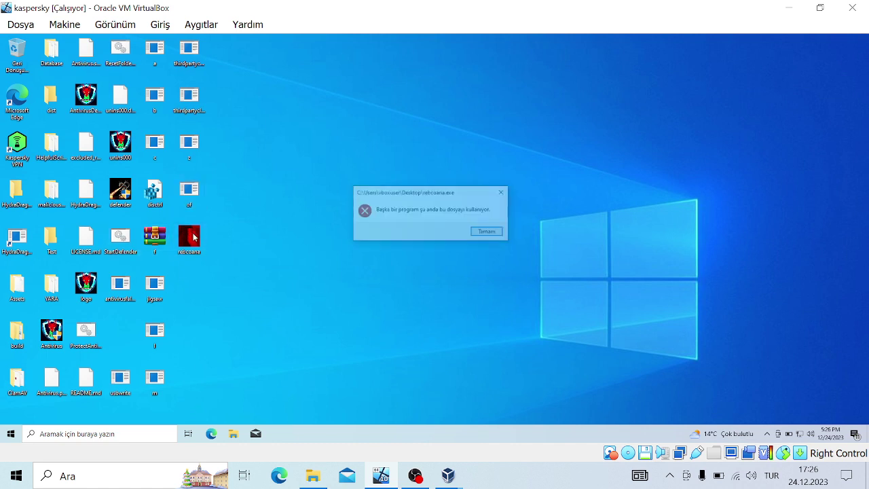
pyautogui.click(483, 232)
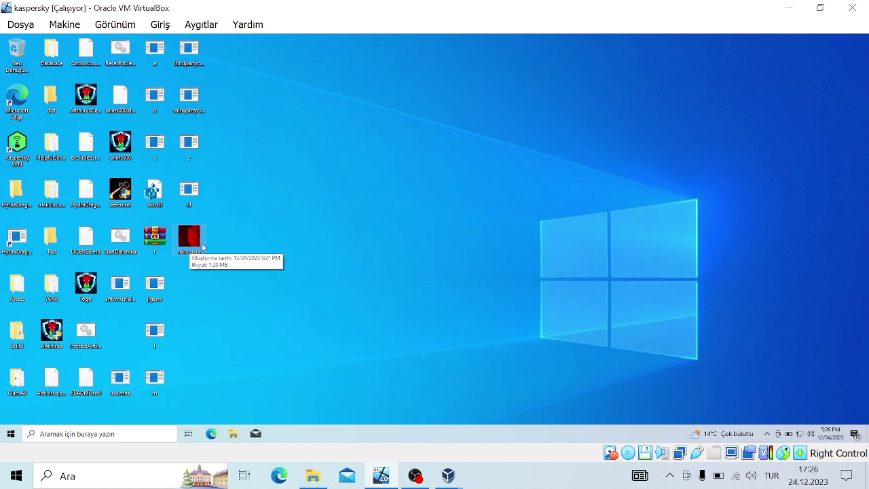
pyautogui.doubleClick(151, 302)
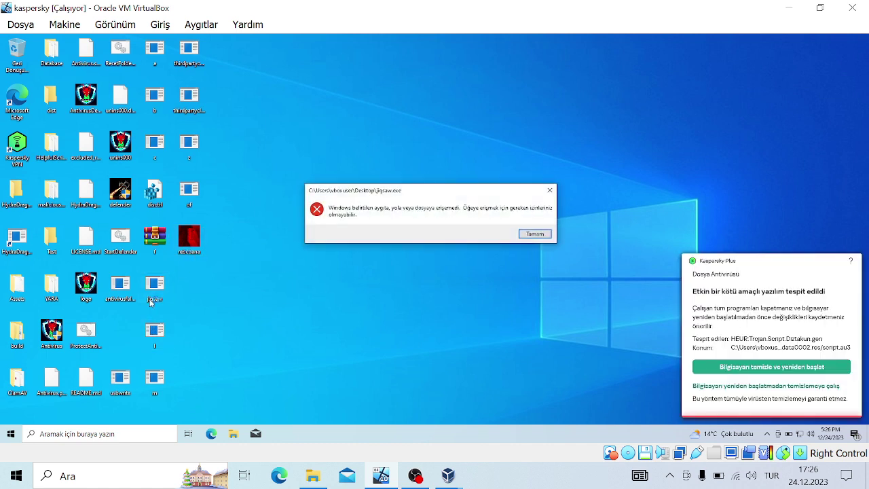
pyautogui.click(535, 237)
pyautogui.doubleClick(149, 341)
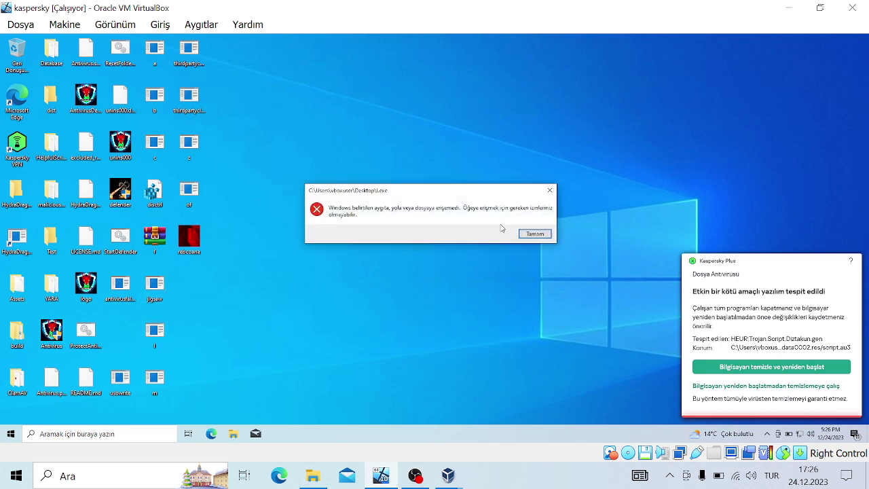
pyautogui.click(542, 233)
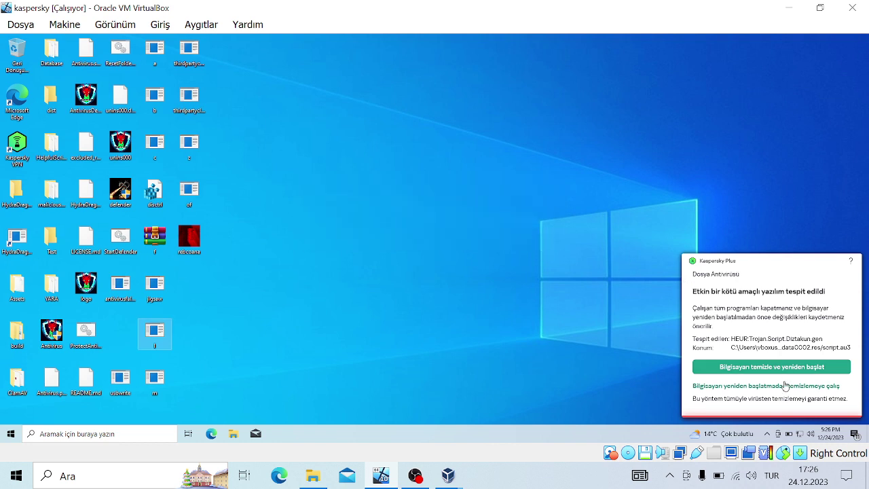
# - Choose cleaning without a restart for the HEUR:Trojan.Script.Diztakun.gen alert and the UDS:Trojan.Multi.GenericML.xnet alert on z.exe
pyautogui.click(732, 387)
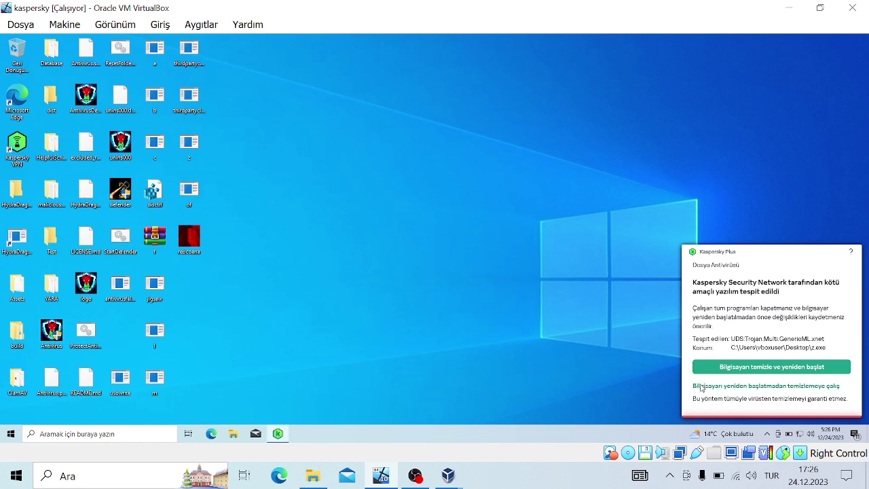
pyautogui.click(700, 387)
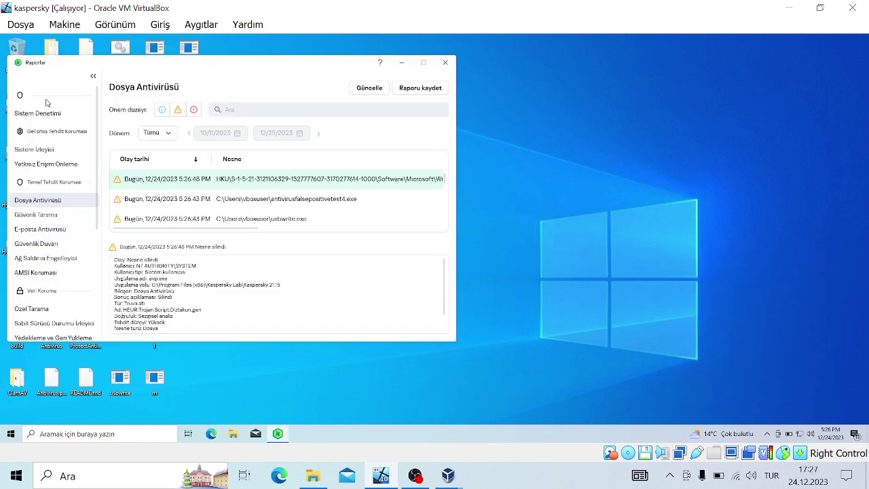
# - Move the Raporlar window clear of the desktop icons, with its report category list expanded
pyautogui.click(94, 77)
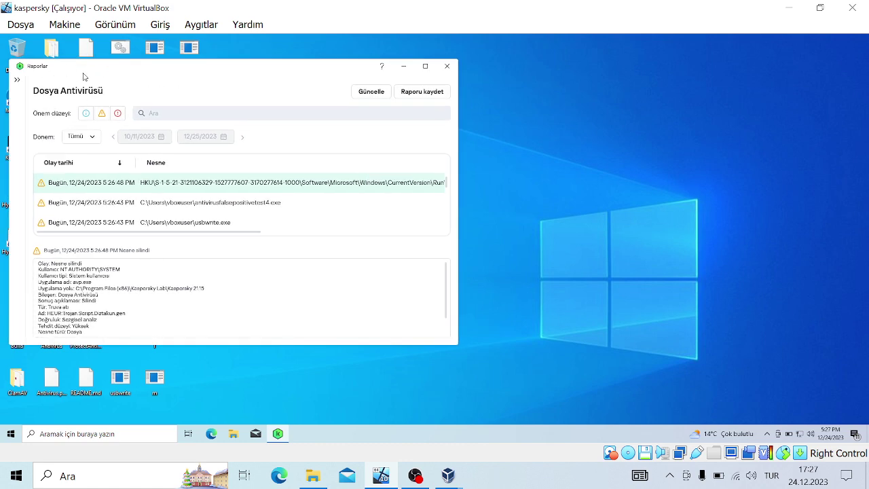
pyautogui.moveTo(102, 72); pyautogui.dragTo(249, 78)
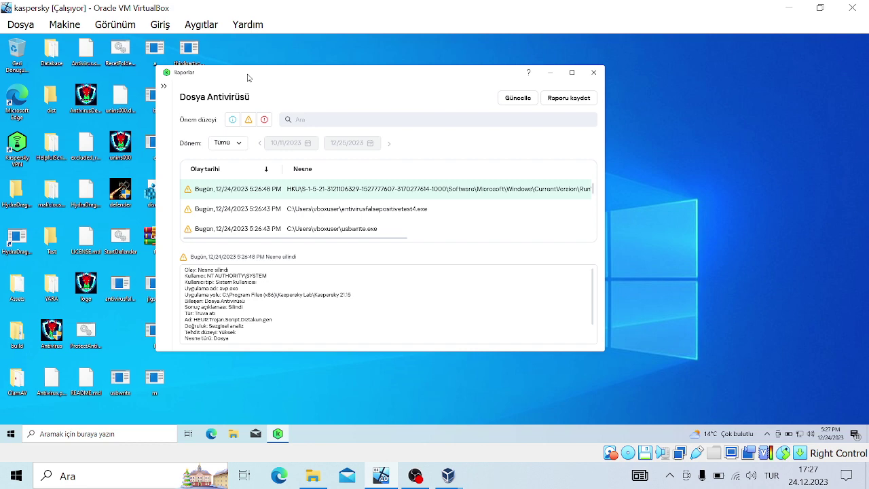
pyautogui.click(164, 86)
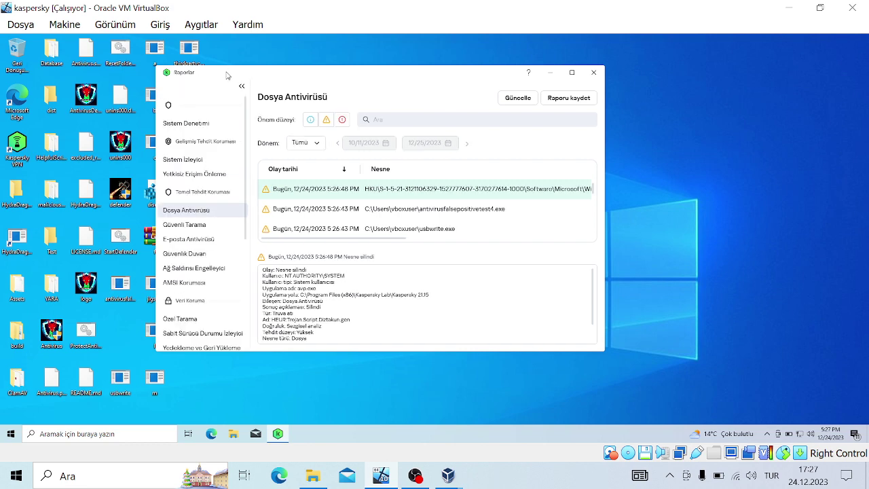
pyautogui.moveTo(227, 74); pyautogui.dragTo(386, 68)
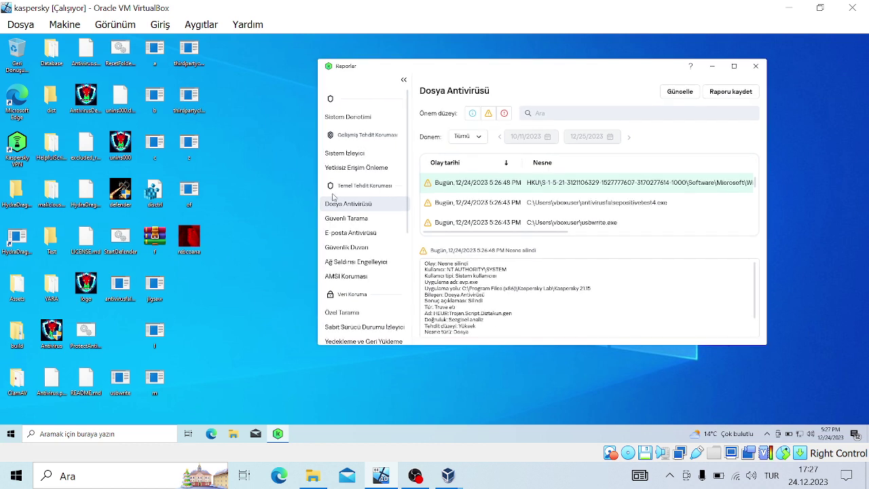
# - Examine the Yetkisiz Erişim Önleme, Dosya Antivirüsü, Güvenli Tarama and Sistem Denetimi reports, and close Raporlar
pyautogui.click(357, 165)
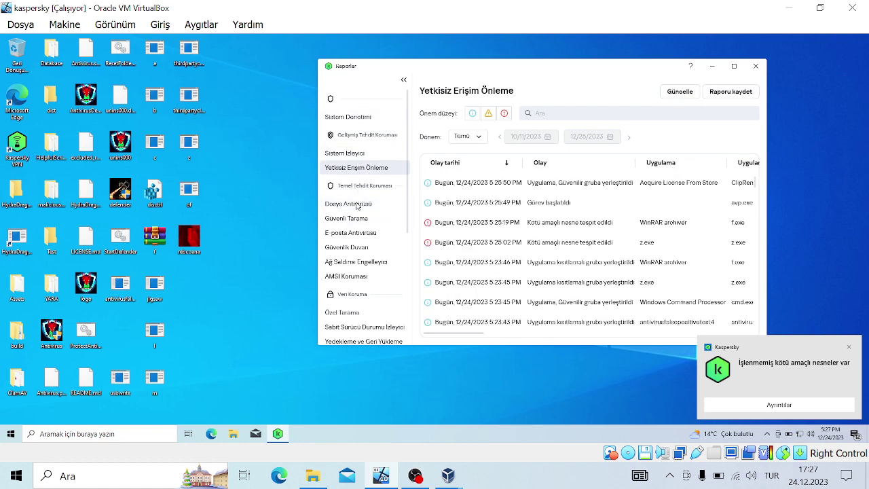
pyautogui.click(354, 207)
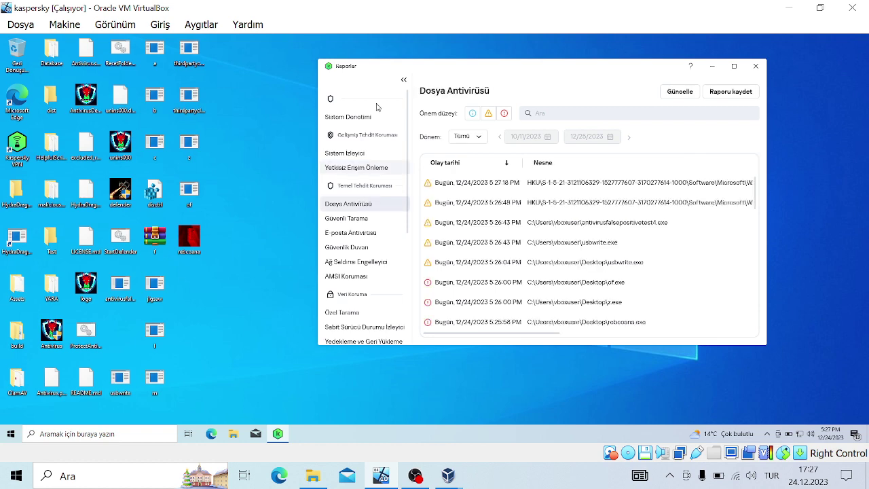
pyautogui.click(372, 125)
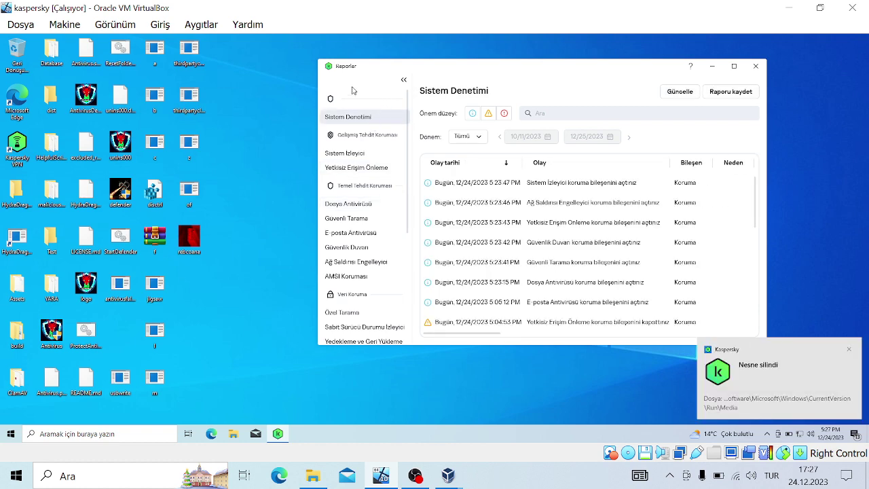
pyautogui.click(401, 81)
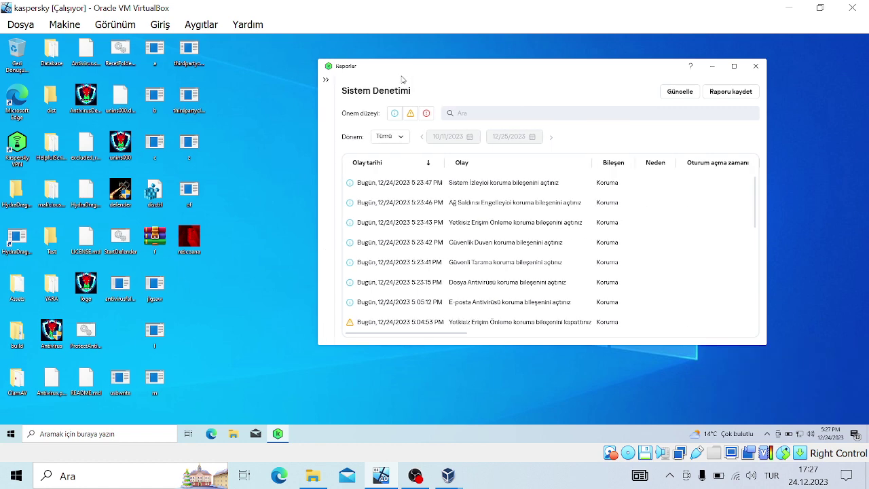
pyautogui.click(326, 80)
pyautogui.click(376, 169)
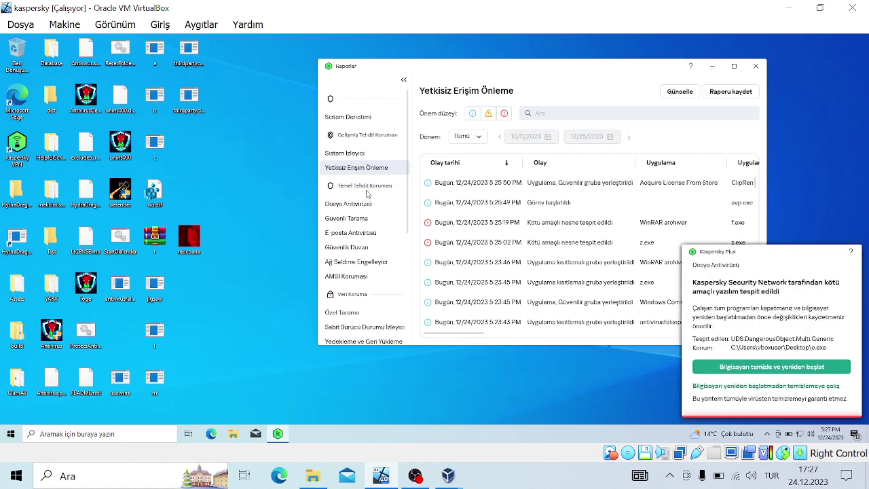
pyautogui.click(366, 204)
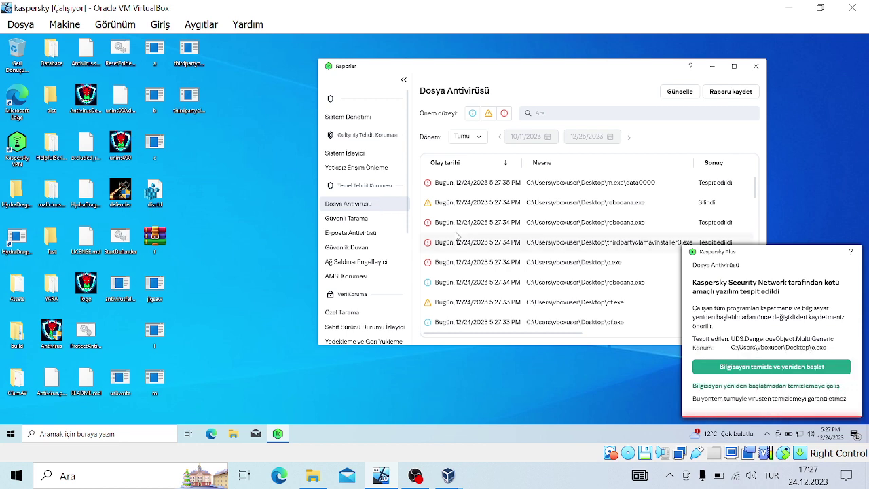
pyautogui.click(379, 217)
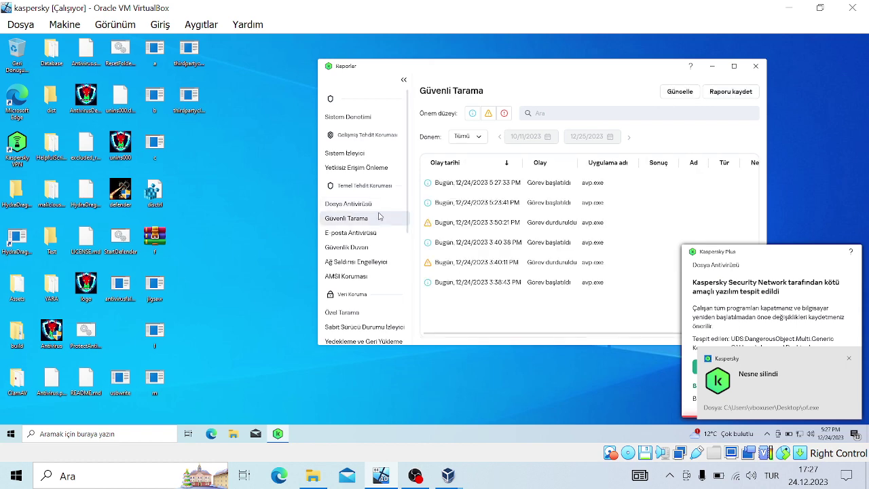
pyautogui.click(337, 116)
pyautogui.click(403, 80)
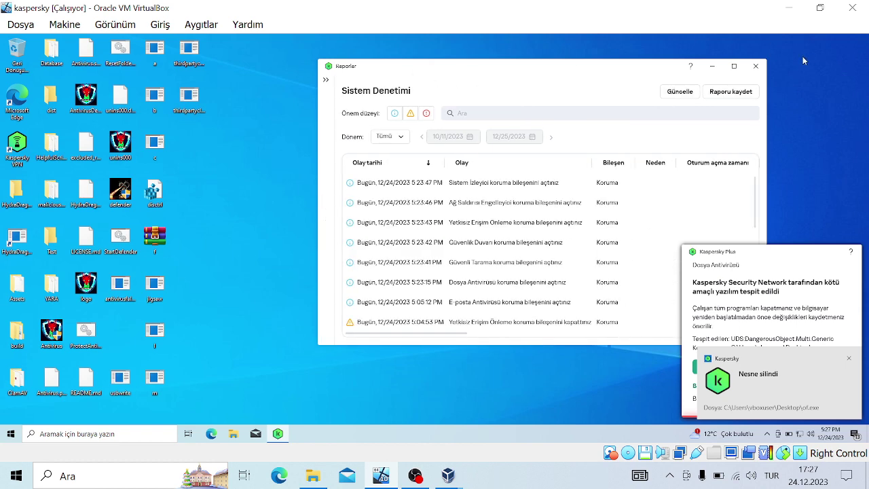
pyautogui.click(756, 66)
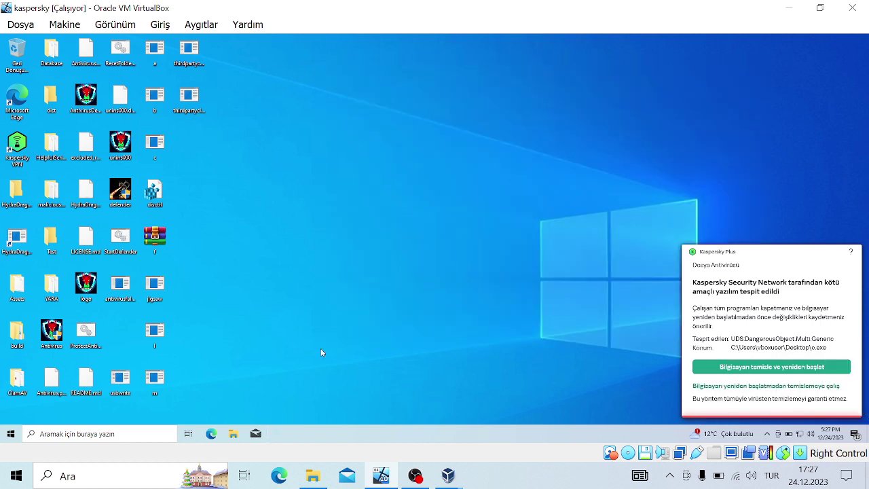
# - Search Windows for kaspersky, open Kaspersky's Bildirim Merkezi with the protection issue details, and move its window clear of the desktop icons
pyautogui.click(124, 441)
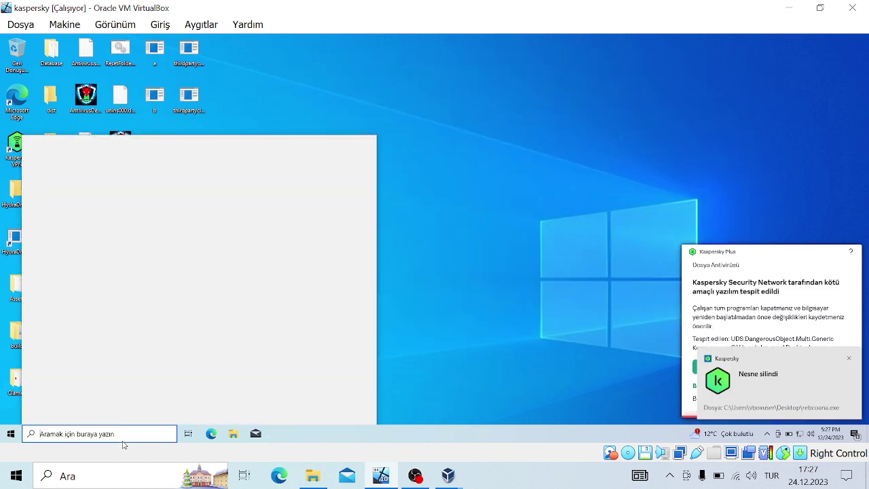
pyautogui.write('jaso')
pyautogui.press('BackSpace')
pyautogui.press('BackSpace')
pyautogui.press('BackSpace')
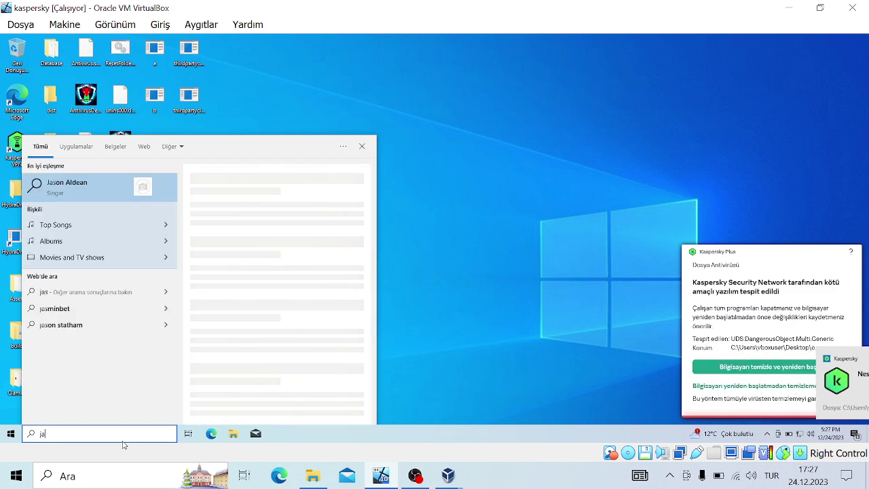
pyautogui.press('BackSpace')
pyautogui.press('BackSpace')
pyautogui.write('kaspersky')
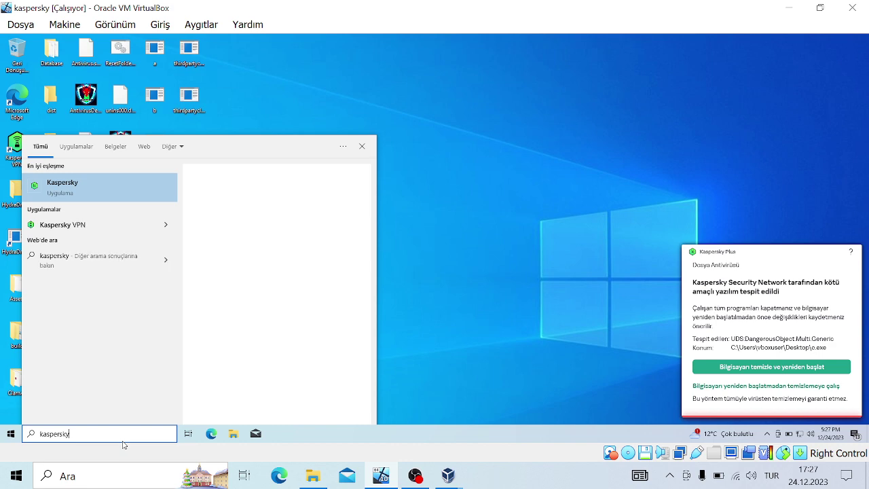
pyautogui.press('Return')
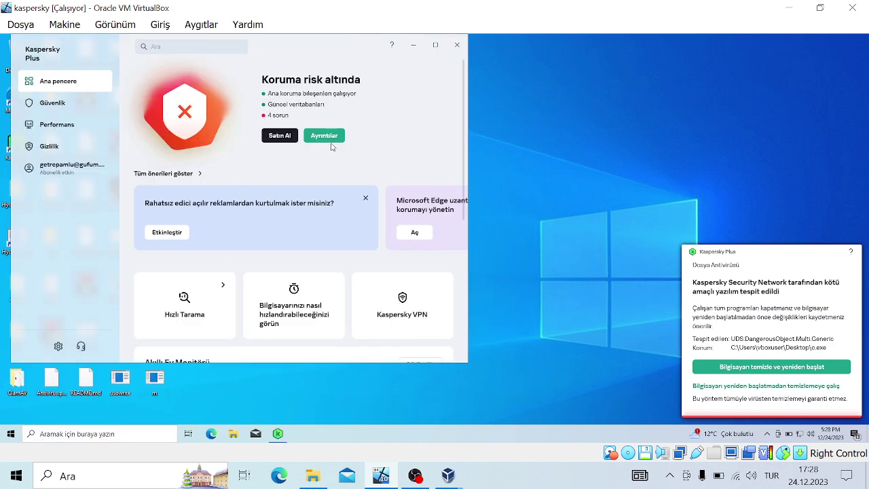
pyautogui.click(324, 136)
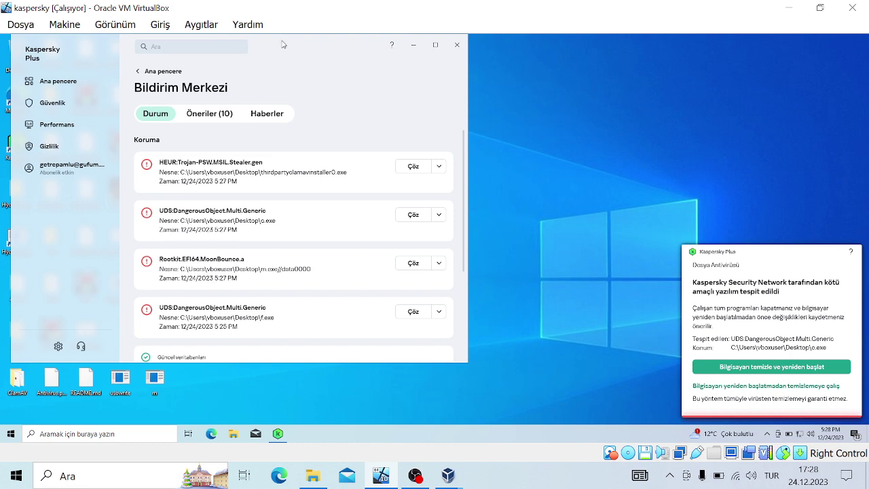
pyautogui.moveTo(283, 44); pyautogui.dragTo(503, 47)
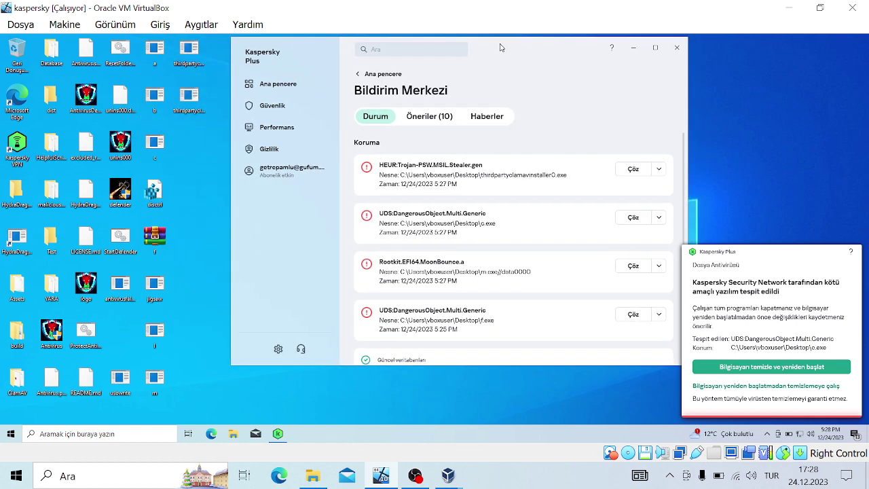
# - Try to run thirdpartyclamavinstaller0.exe from the desktop, and start resolving all four threats listed under Koruma in Bildirim Merkezi
pyautogui.doubleClick(195, 95)
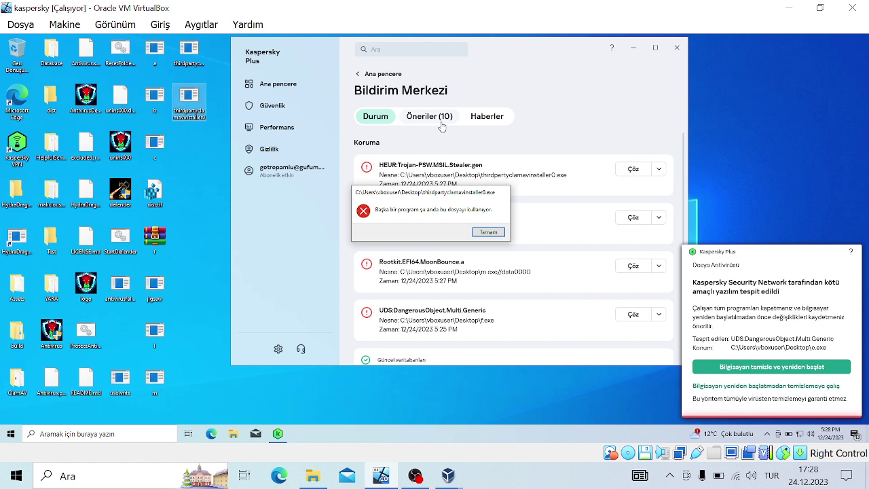
pyautogui.press('Return')
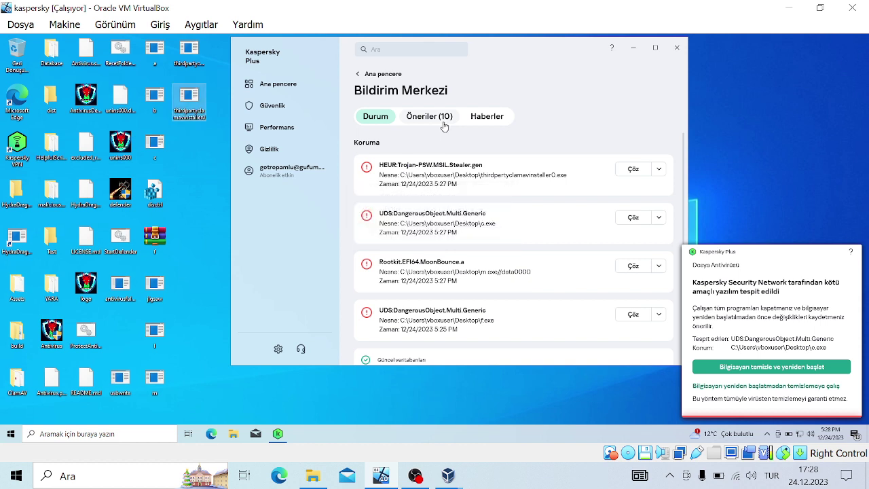
pyautogui.click(630, 175)
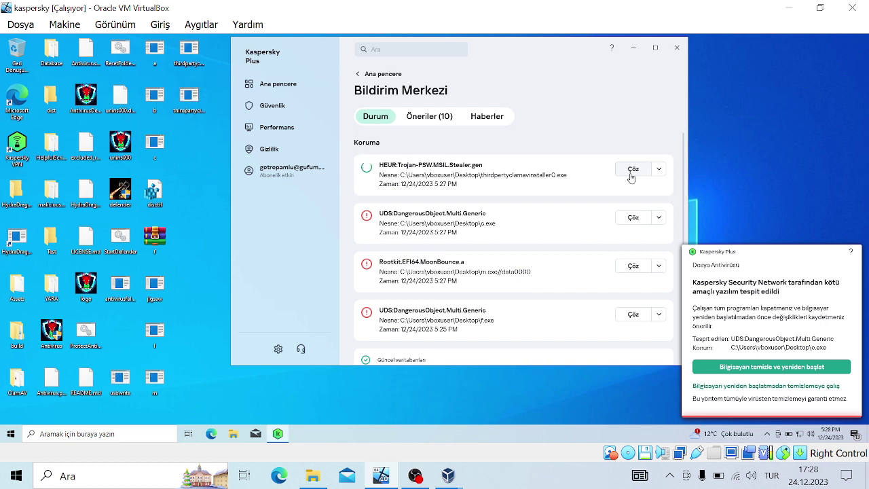
pyautogui.click(633, 216)
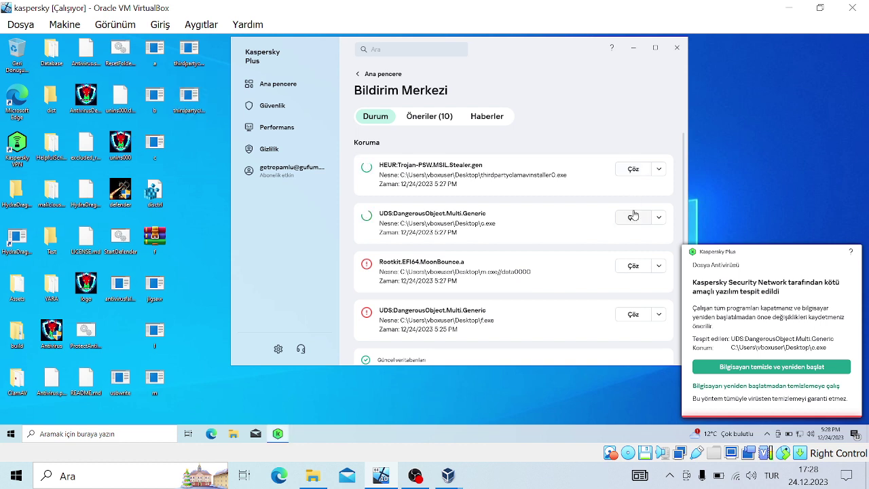
pyautogui.click(632, 266)
pyautogui.click(631, 315)
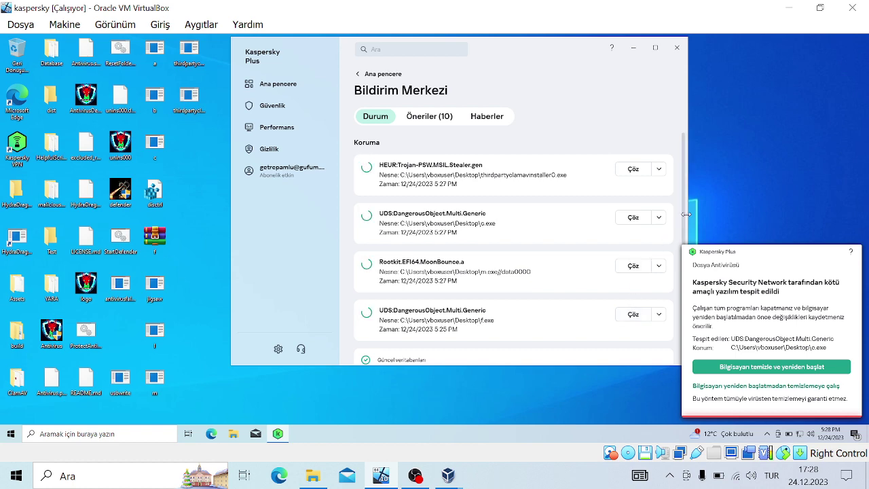
pyautogui.scroll(-3, 683, 217)
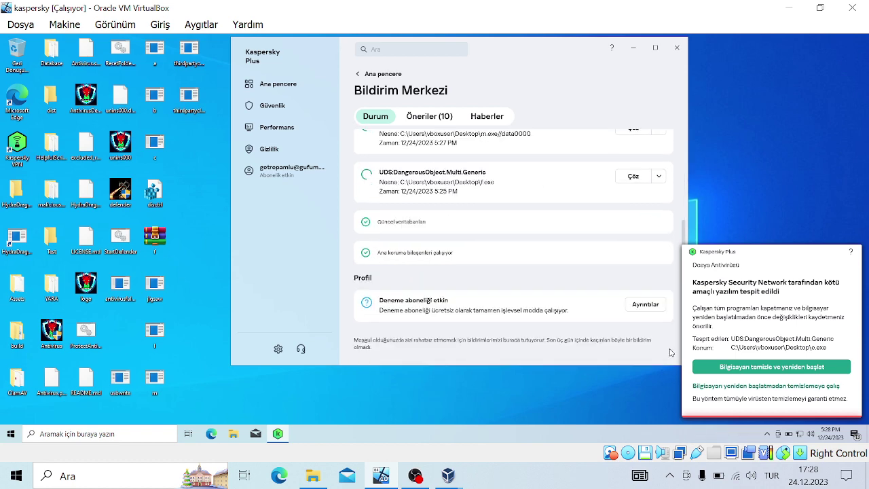
pyautogui.scroll(2, 659, 237)
pyautogui.scroll(2, 660, 237)
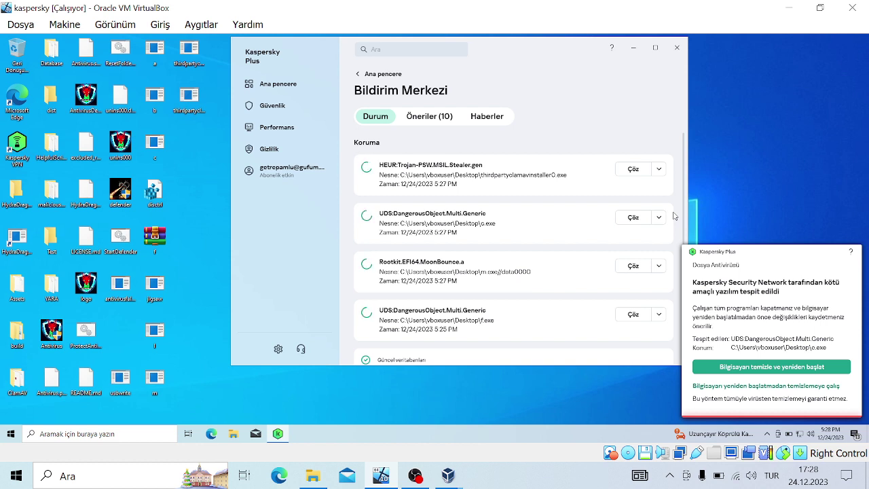
# - Try to run defender.exe and to import disctrl.reg into the registry from the virtual machine's desktop
pyautogui.doubleClick(124, 195)
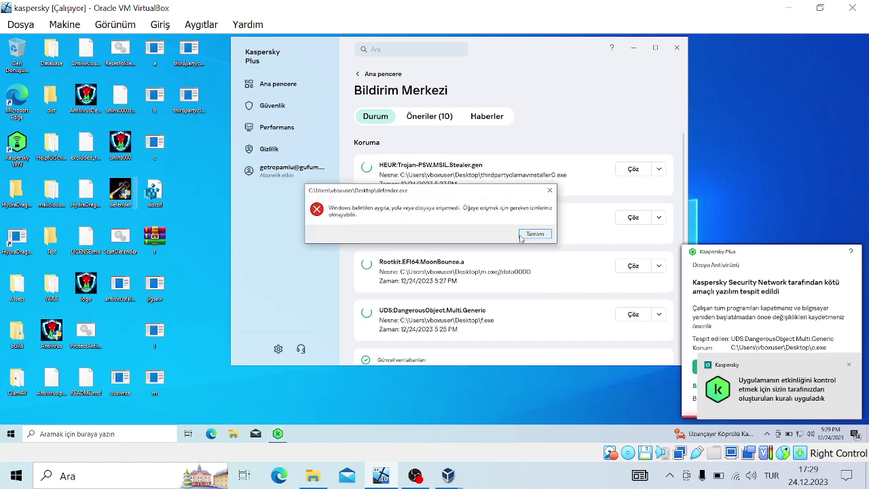
pyautogui.click(530, 234)
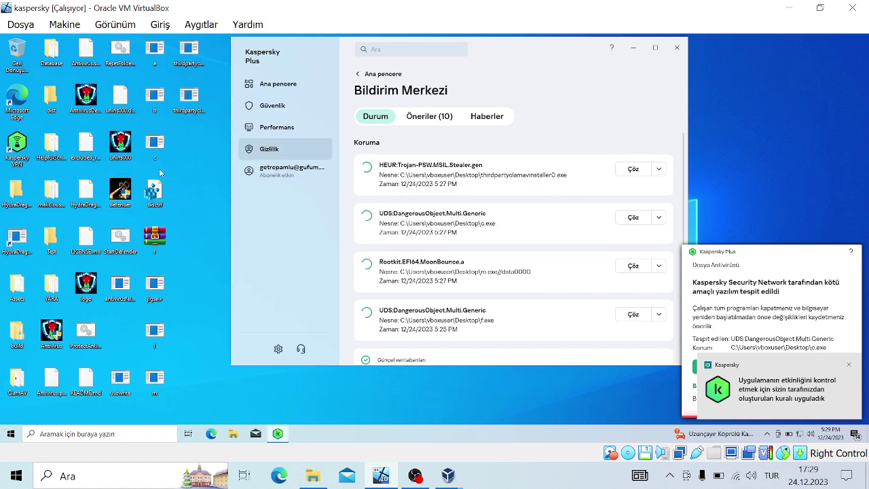
pyautogui.doubleClick(155, 194)
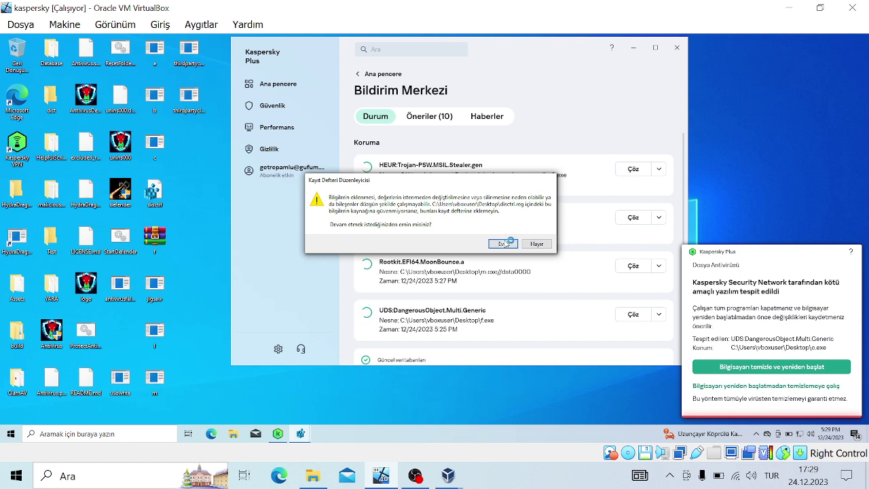
pyautogui.click(502, 243)
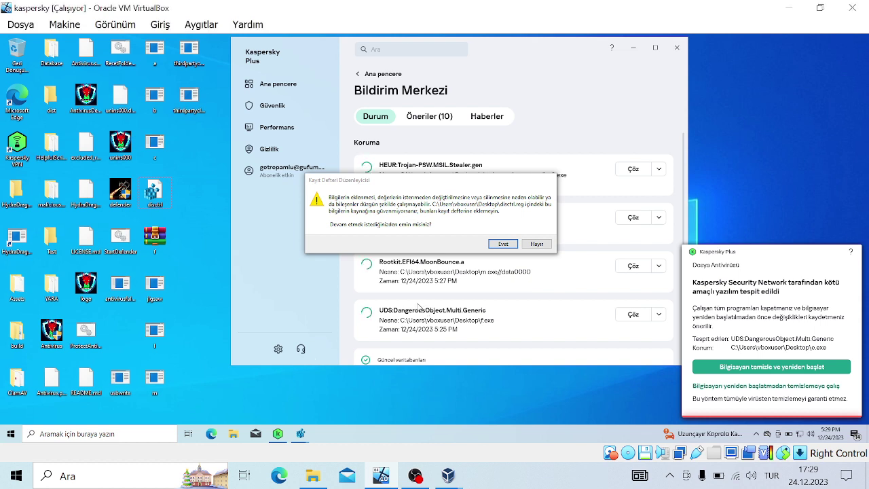
pyautogui.click(527, 243)
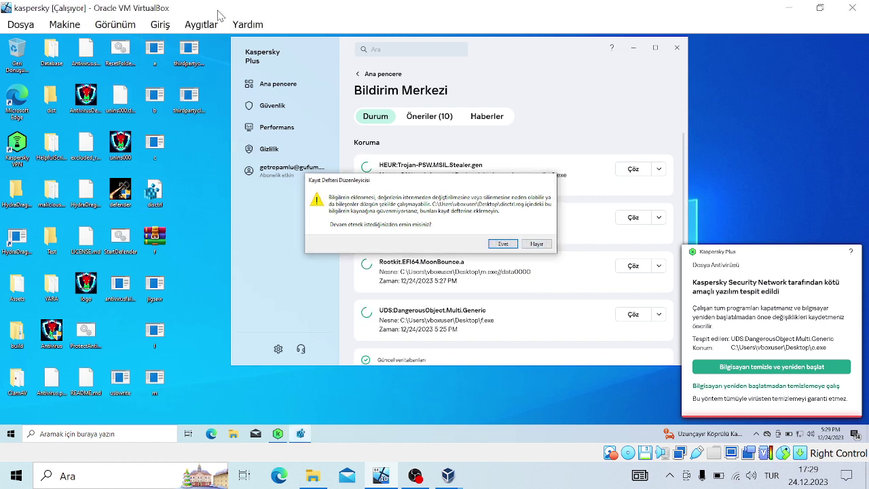
# - Send Ctrl-Alt-Del to the virtual machine, cancel its security options screen, and decline the registry import from disctrl.reg
pyautogui.click(201, 24)
pyautogui.moveTo(153, 22)
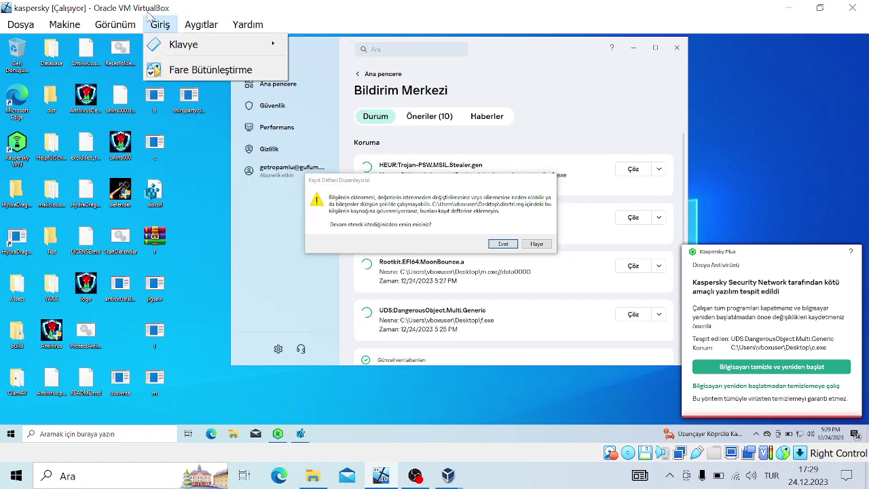
pyautogui.moveTo(266, 42)
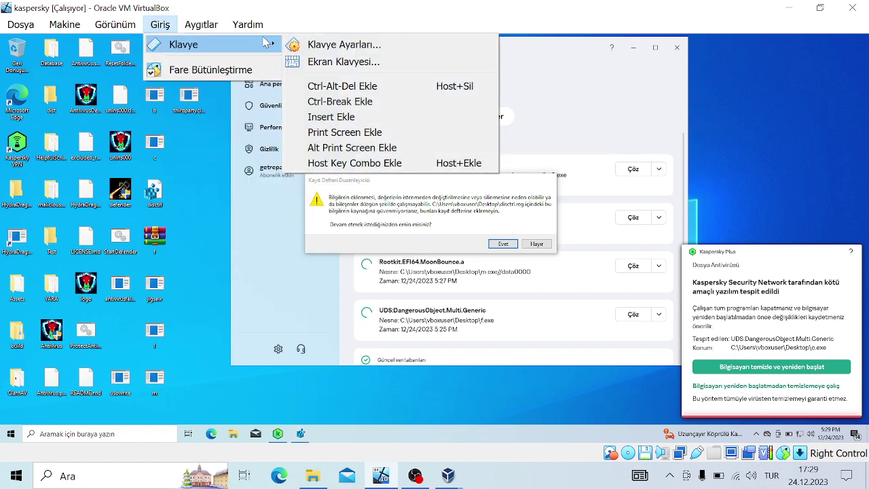
pyautogui.click(341, 86)
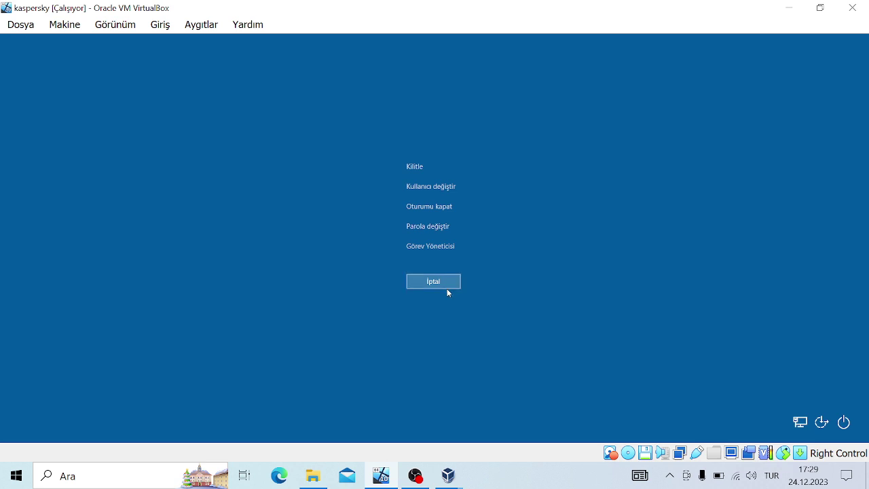
pyautogui.click(443, 285)
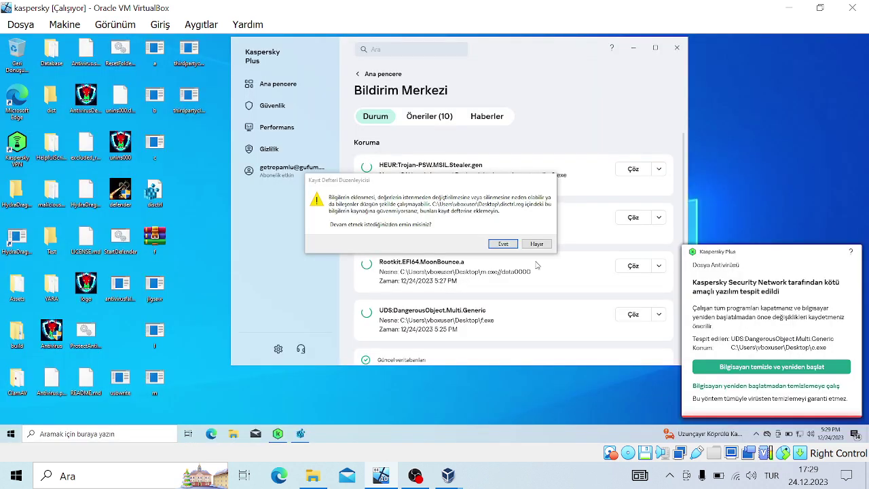
pyautogui.click(546, 246)
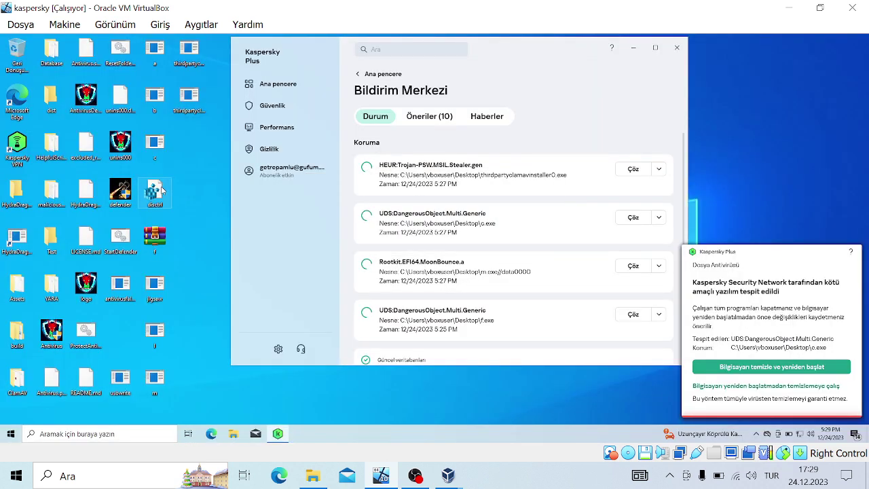
# - Try to run f.exe, and choose cleaning without a restart for the Rootkit.EFI64.MoonBounce.a and HEUR:Trojan-PSW.MSIL.Stealer.gen alerts
pyautogui.doubleClick(169, 236)
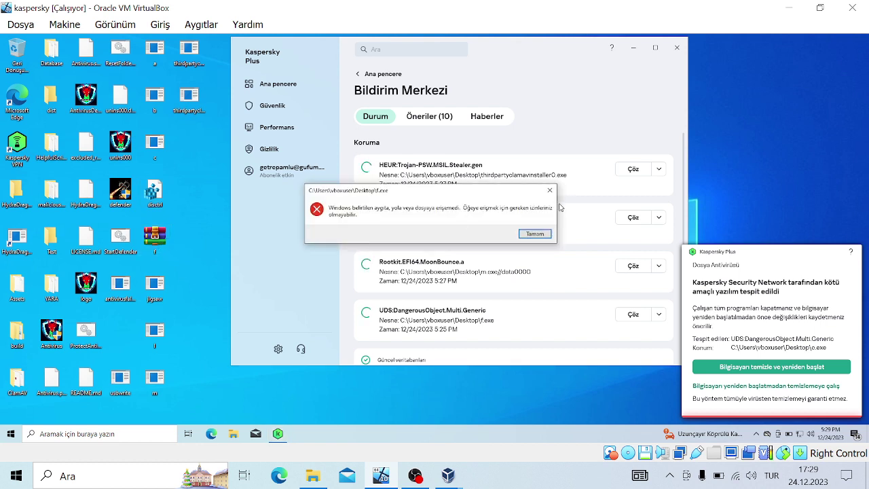
pyautogui.click(540, 234)
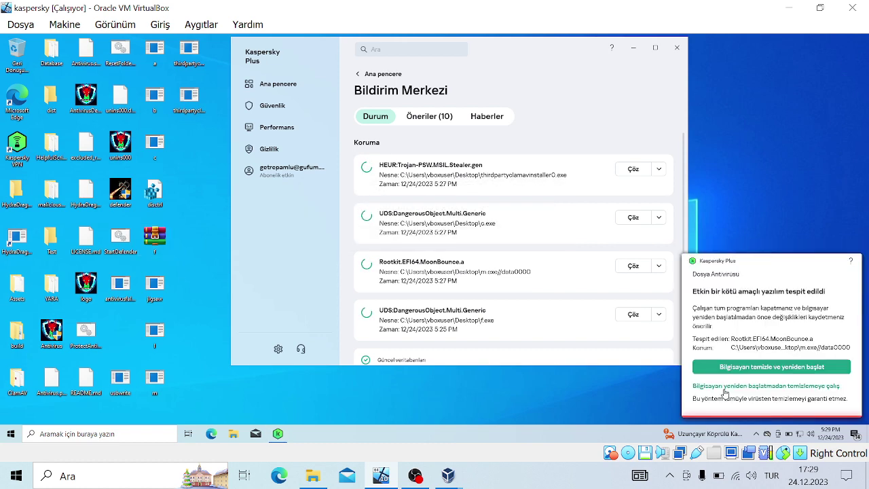
pyautogui.click(725, 392)
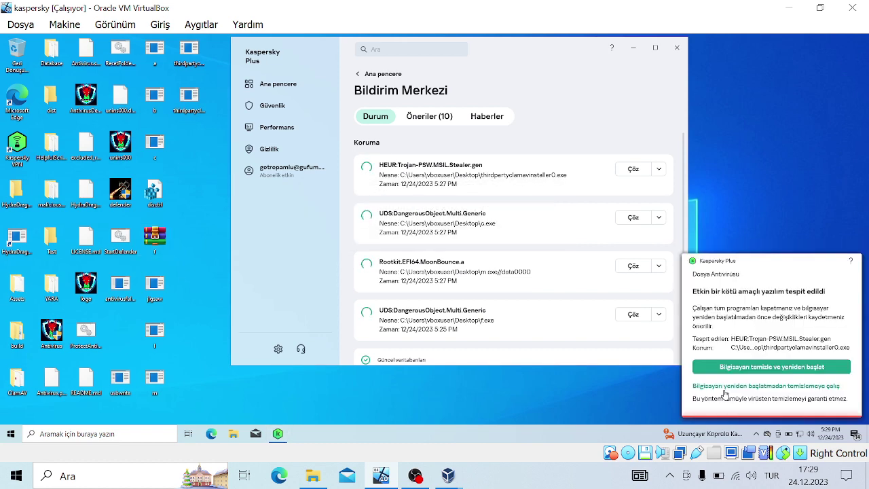
pyautogui.click(725, 392)
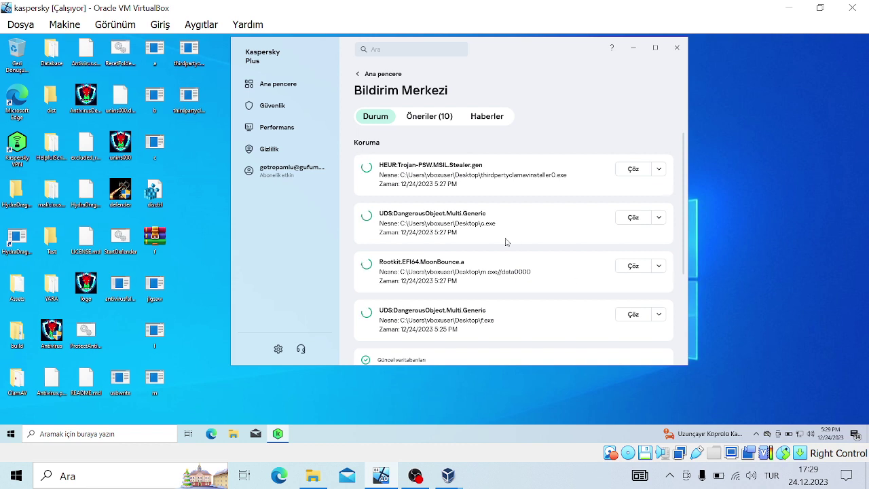
# - Try to run thirdpartyclamavinstaller0.exe, thirdpartyclamavinstaller, a and b.exe from the desktop, dismissing the error messages
pyautogui.doubleClick(191, 93)
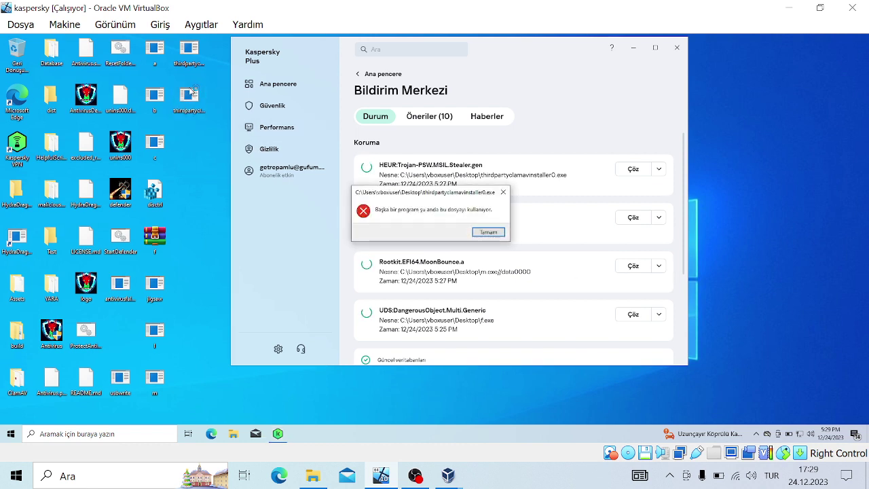
pyautogui.press('Return')
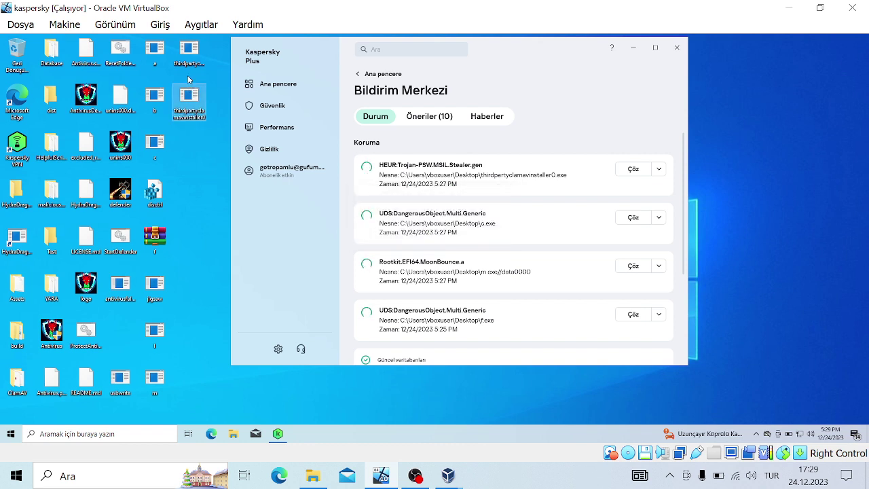
pyautogui.doubleClick(186, 61)
pyautogui.press('Return')
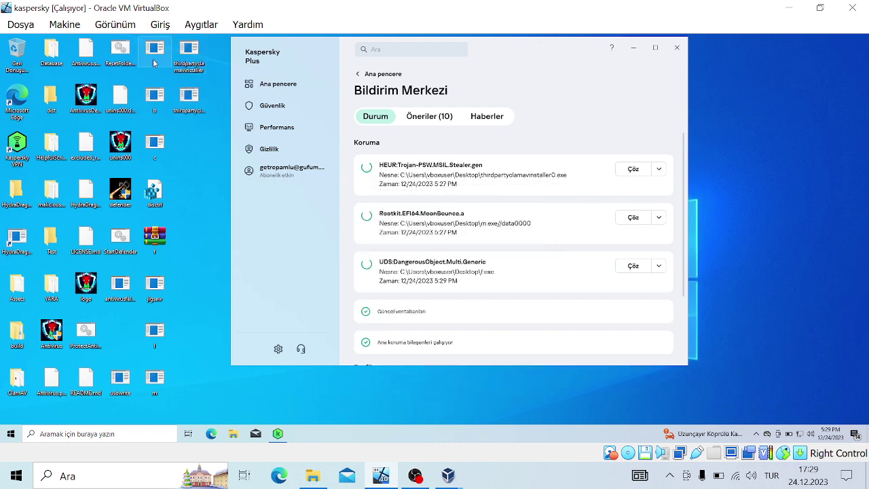
pyautogui.doubleClick(153, 61)
pyautogui.press('Return')
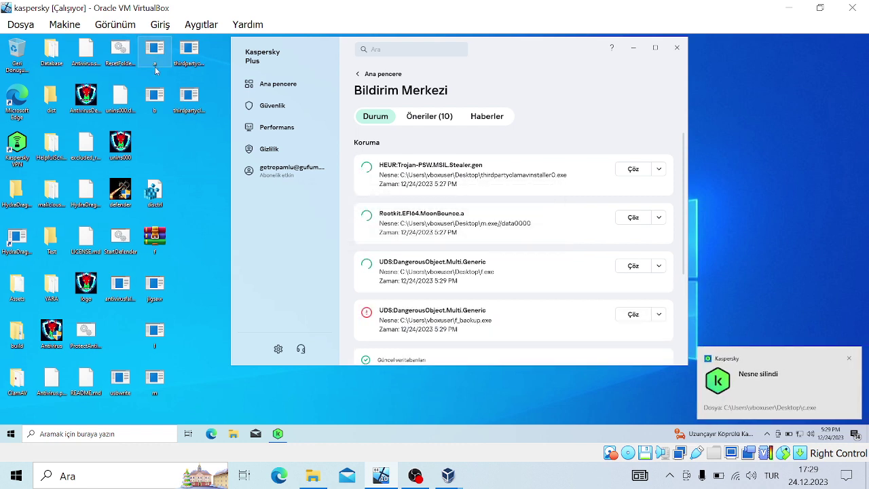
pyautogui.doubleClick(158, 108)
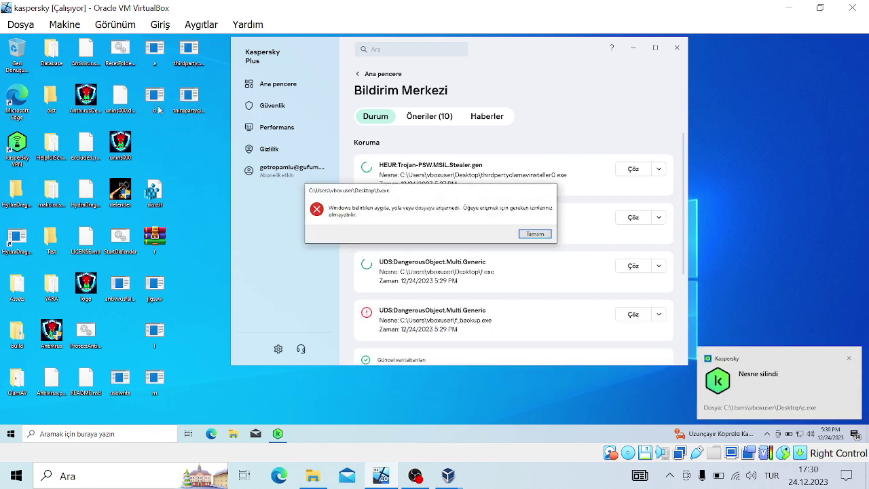
pyautogui.press('Return')
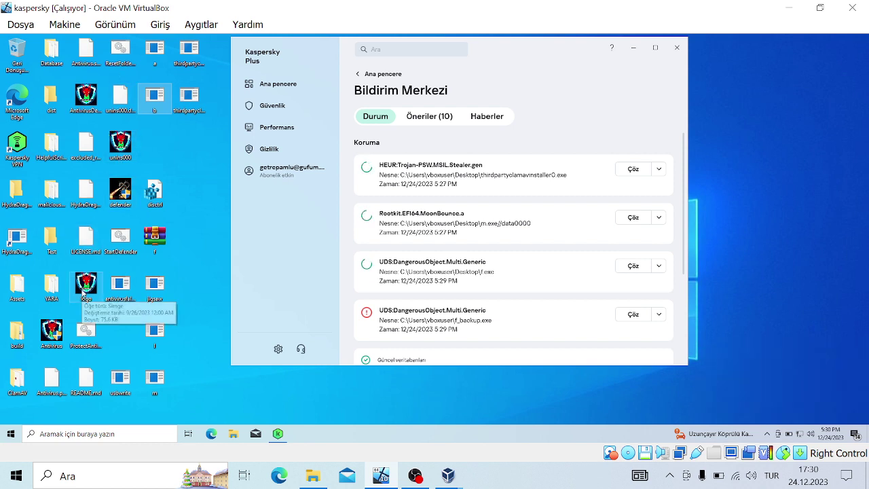
# - Rename the AntivirusDefender file on the virtual machine's desktop by adding a period at the end of its name
pyautogui.click(94, 103)
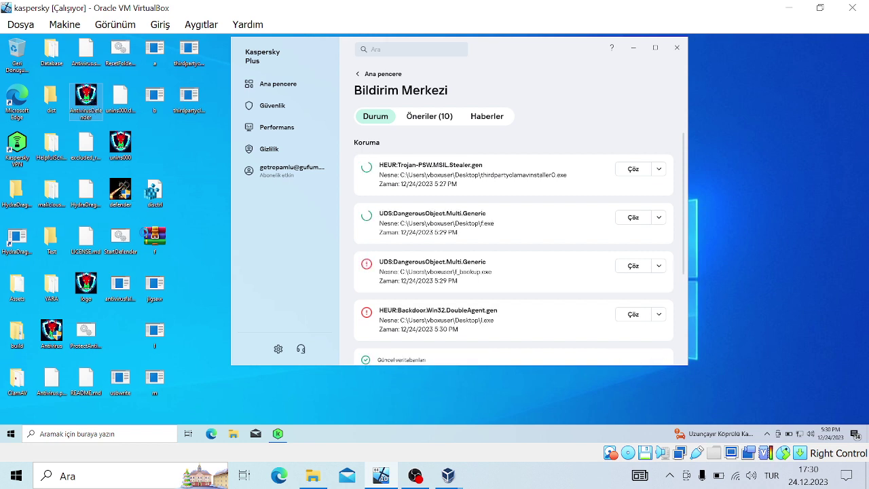
pyautogui.hotkey('shift', 'F10')
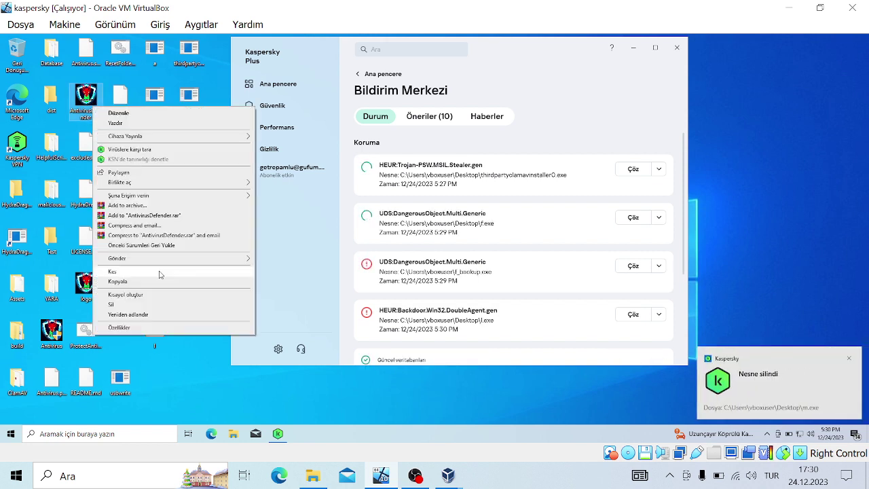
pyautogui.click(129, 315)
pyautogui.press('End')
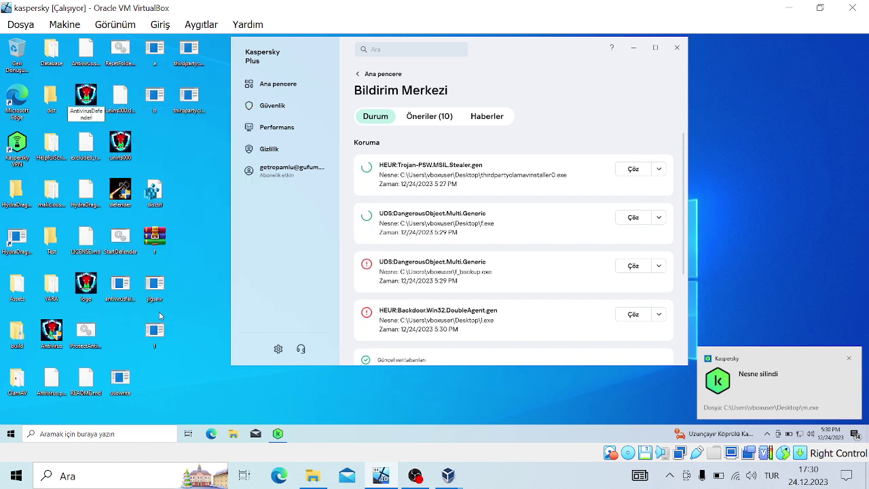
pyautogui.write(':')
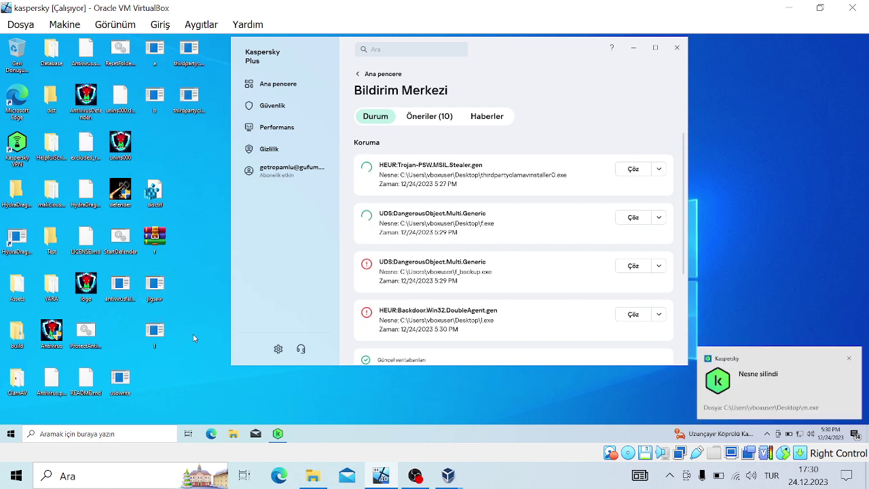
# - Open the File Antivirus report from the notification about the deleted m.exe object and dismiss the remaining notification
pyautogui.click(75, 433)
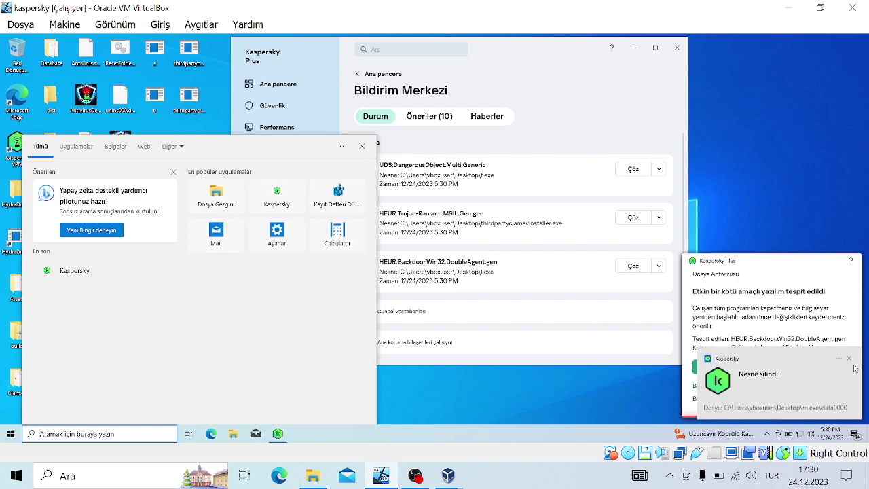
pyautogui.click(801, 374)
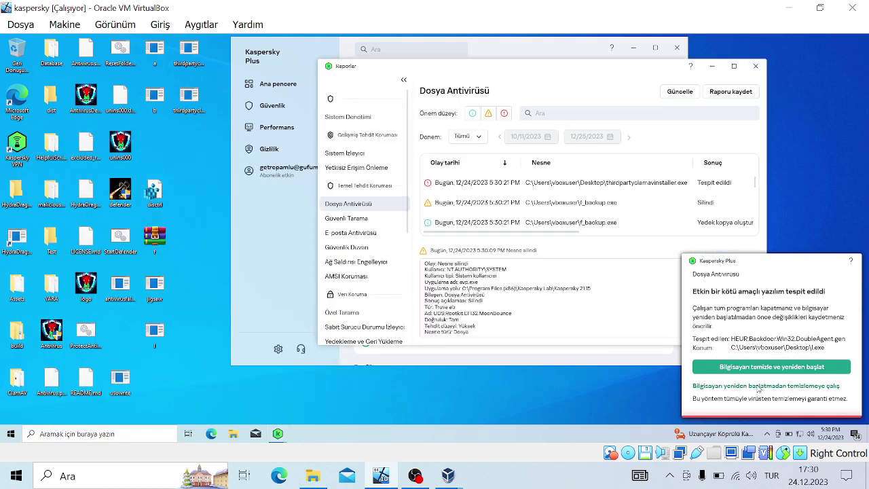
pyautogui.click(848, 358)
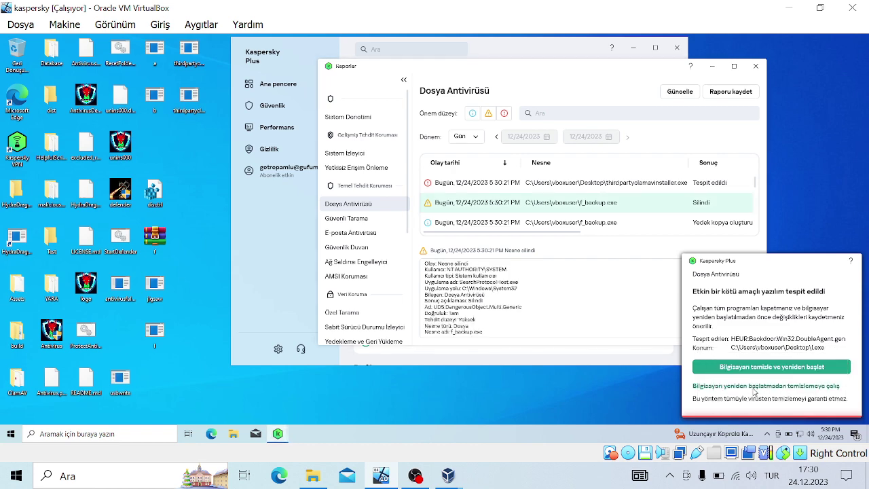
# - Choose cleaning without a restart for the alerts on l.exe, f.exe and thirdpartyclamavinstaller.exe, confirming the requested action
pyautogui.click(753, 386)
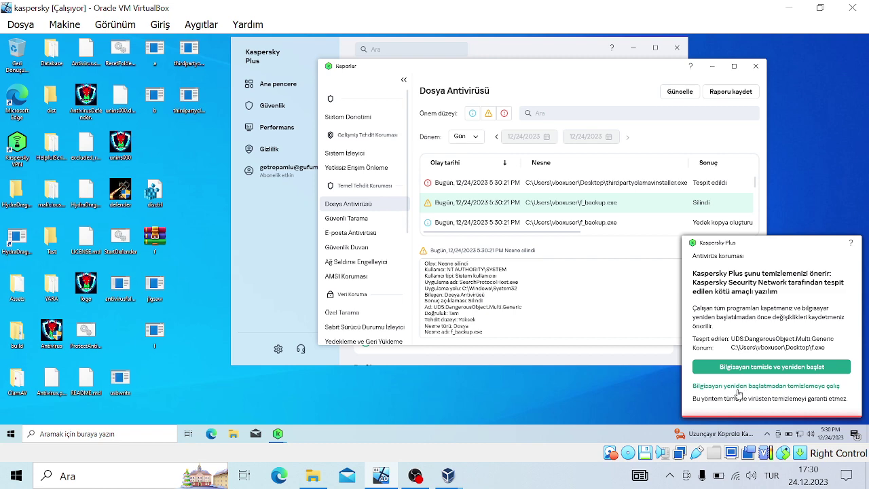
pyautogui.click(740, 387)
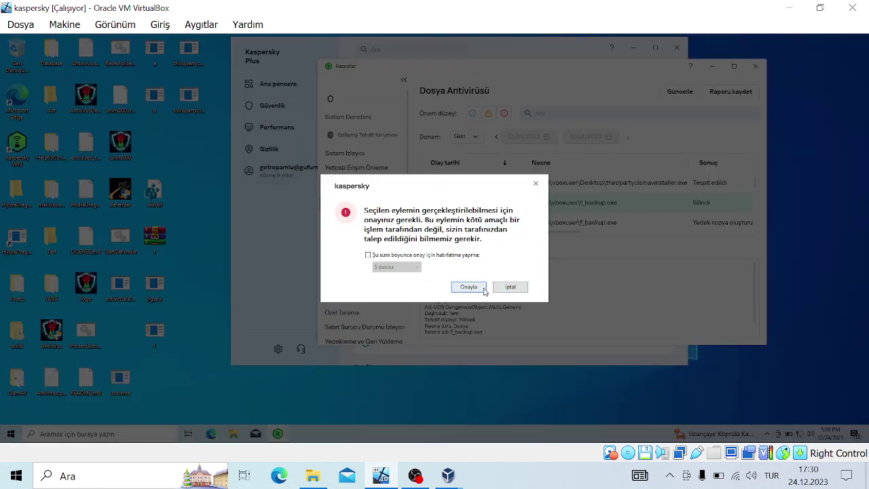
pyautogui.click(476, 287)
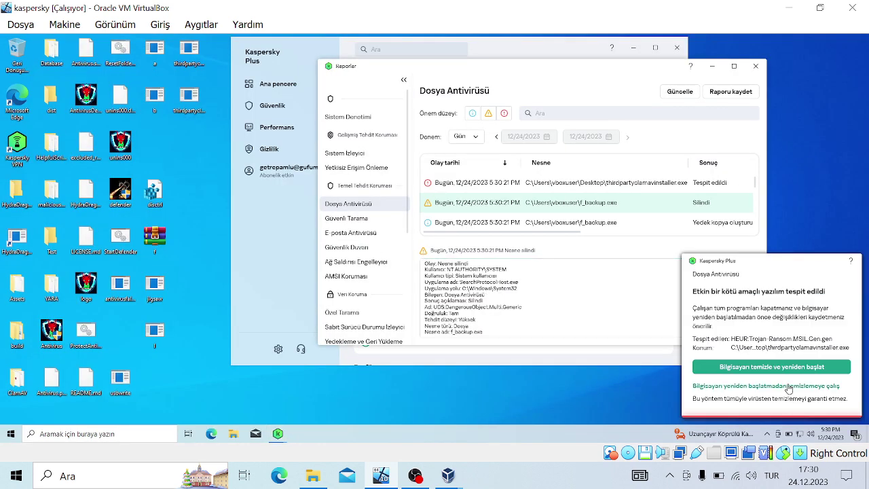
pyautogui.click(787, 385)
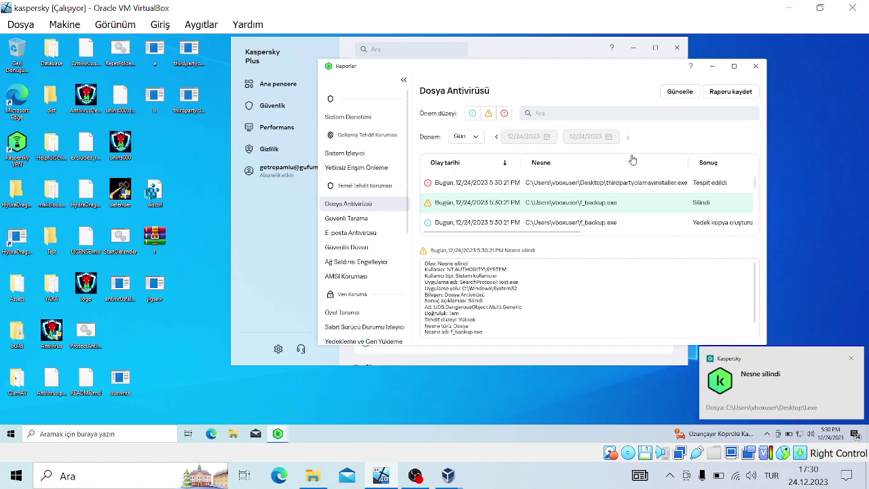
# - Minimize the Kaspersky Reports window and return Kaspersky Plus to its main page
pyautogui.moveTo(704, 60); pyautogui.dragTo(706, 79)
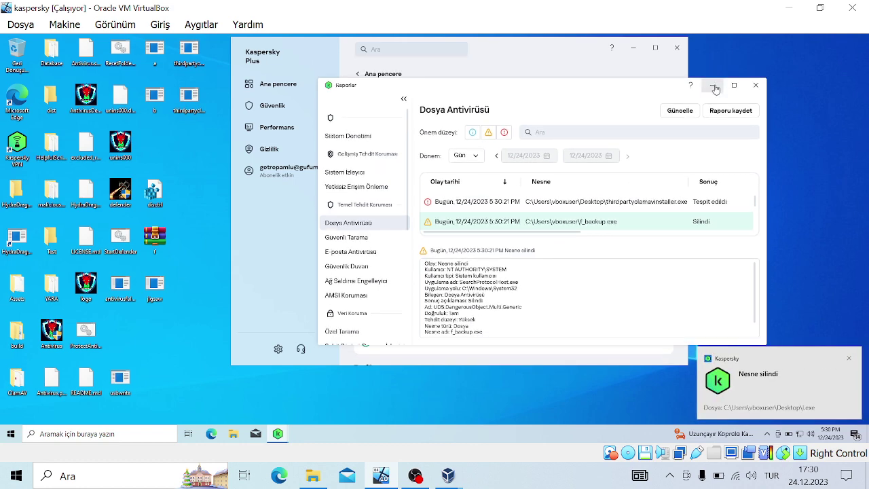
pyautogui.click(712, 85)
pyautogui.click(284, 89)
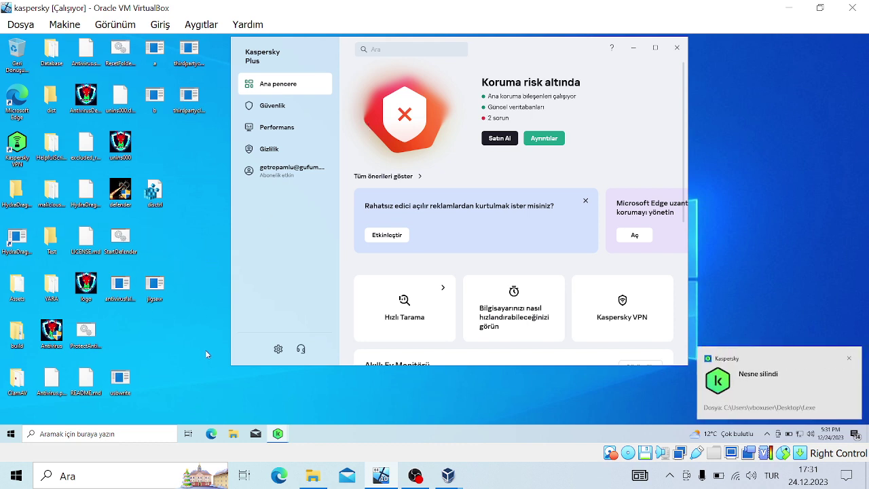
# - Try to run usbwrite.exe from the desktop and dismiss the error message
pyautogui.doubleClick(107, 384)
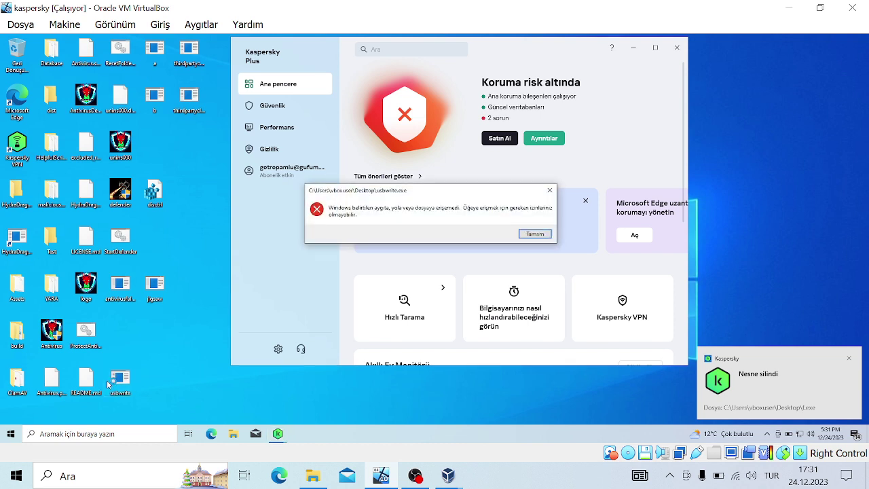
pyautogui.press('Return')
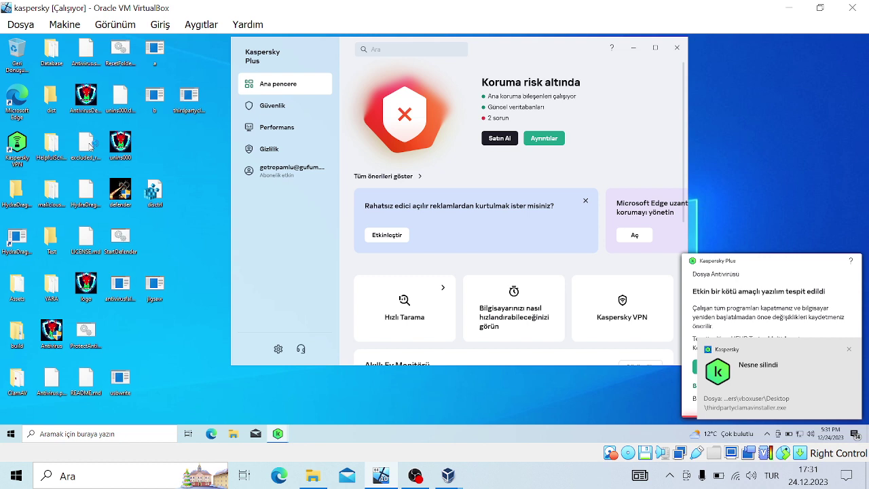
# - Choose cleaning without a restart for the HEUR:Trojan.Multi.Agent.gen alert on b.exe and the HEUR:Trojan.Win32.Generic alert on jigsaw.exe
pyautogui.click(847, 350)
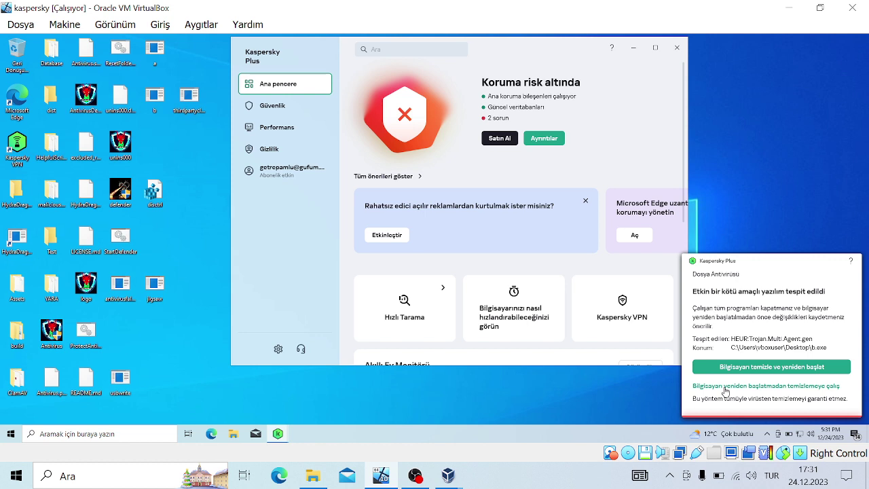
pyautogui.click(724, 392)
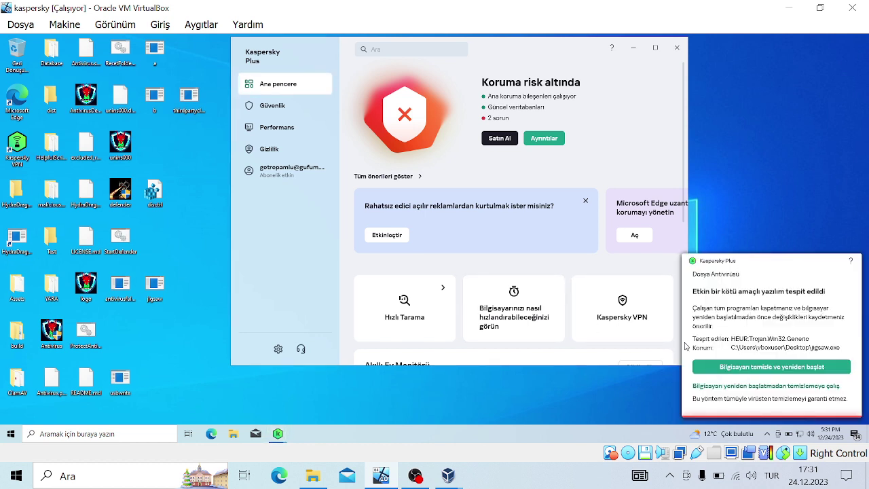
pyautogui.click(752, 388)
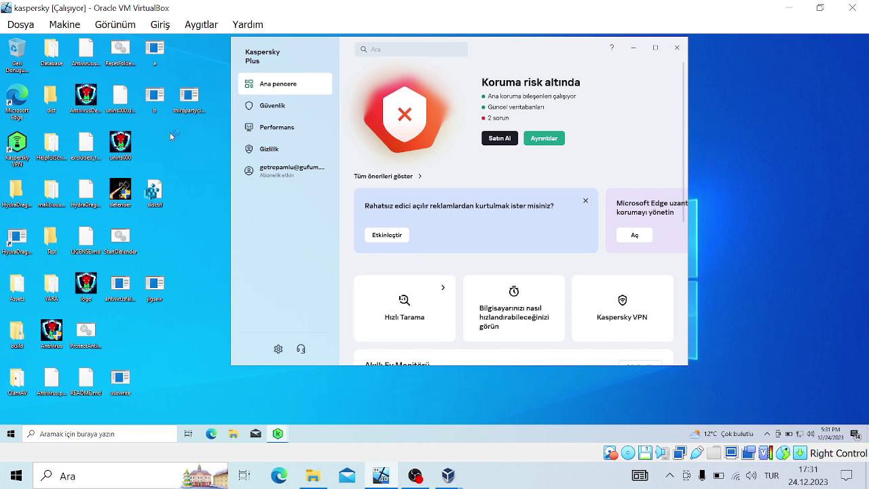
# - Examine the running processes in the virtual machine's Task Manager sorted by CPU and by memory, and close it
pyautogui.rightClick(401, 432)
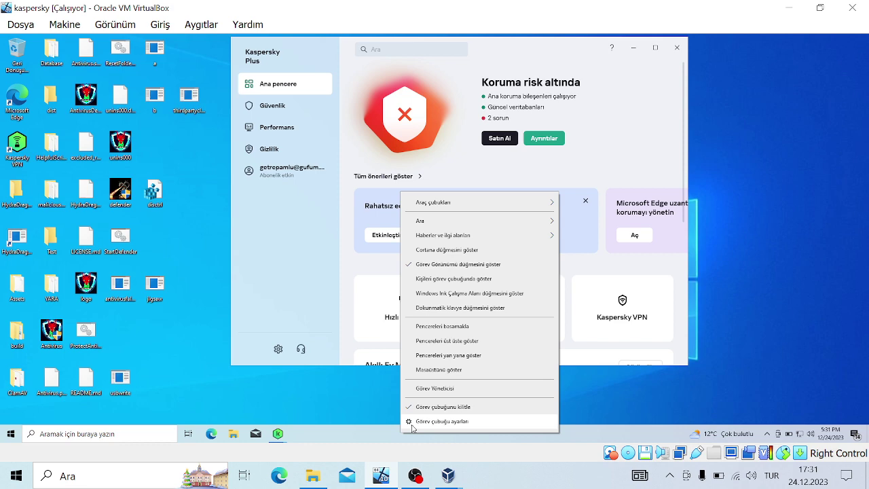
pyautogui.click(433, 389)
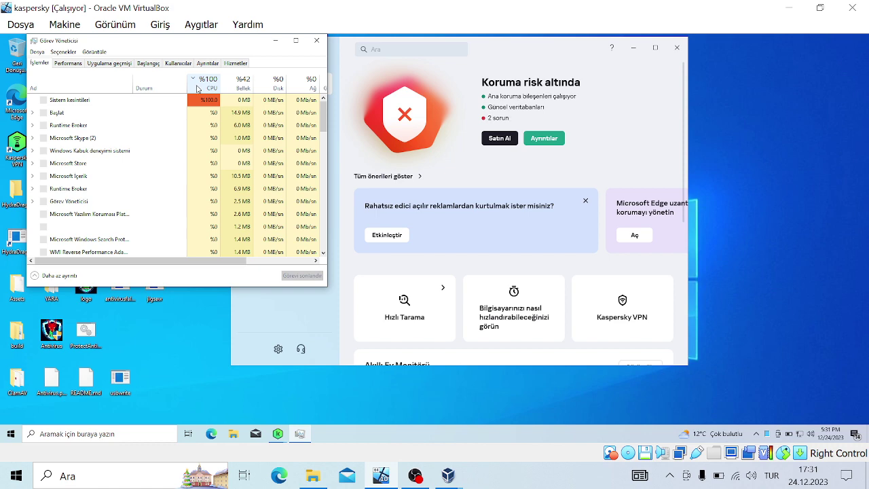
pyautogui.click(198, 88)
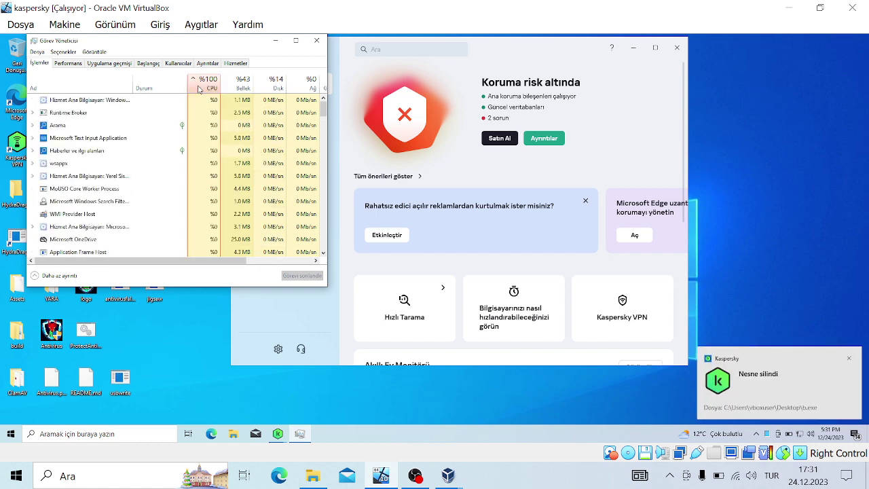
pyautogui.click(198, 89)
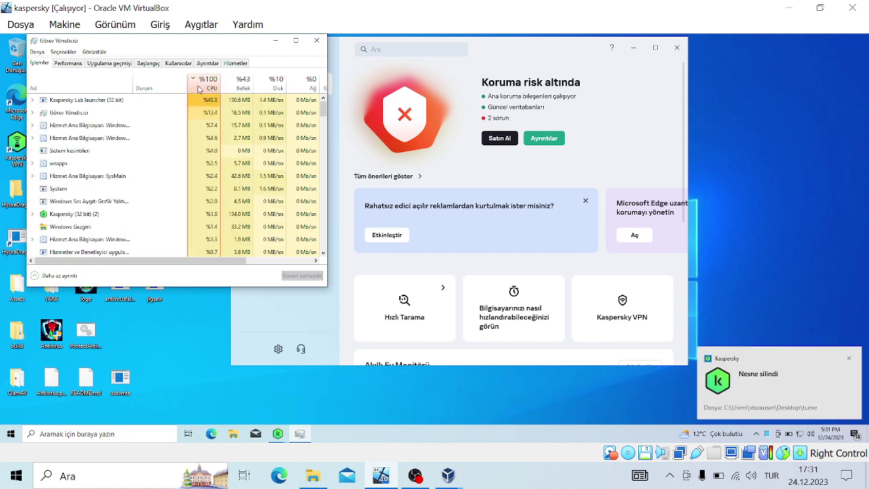
pyautogui.click(243, 85)
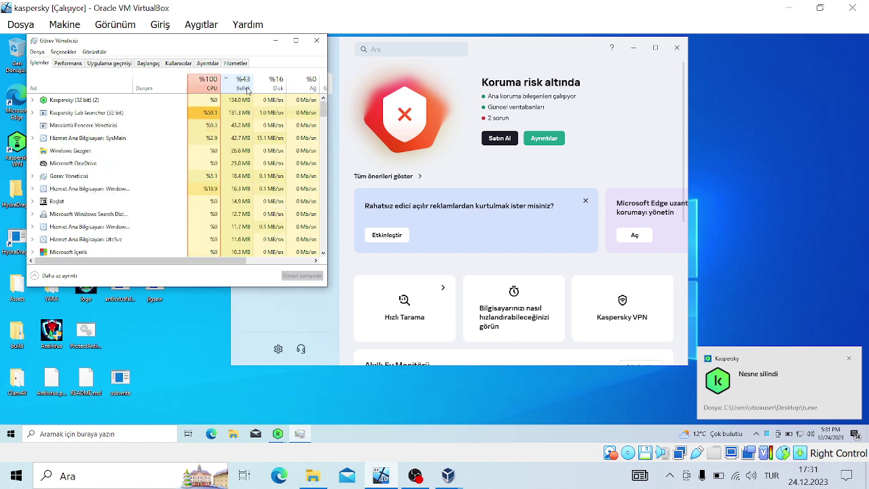
pyautogui.click(317, 40)
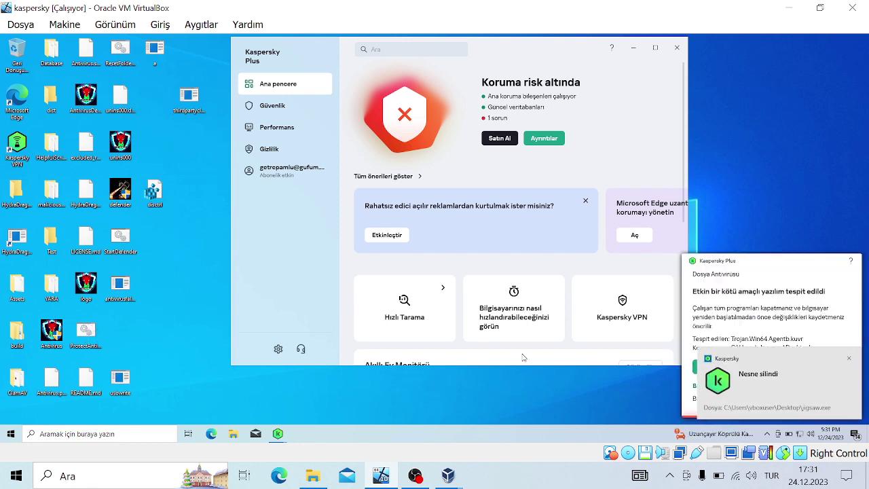
# - Choose cleaning without a restart for the Trojan.Win64.Agentb.kuvr alert on a.exe, and dismiss the usbwrite.exe error message
pyautogui.click(848, 360)
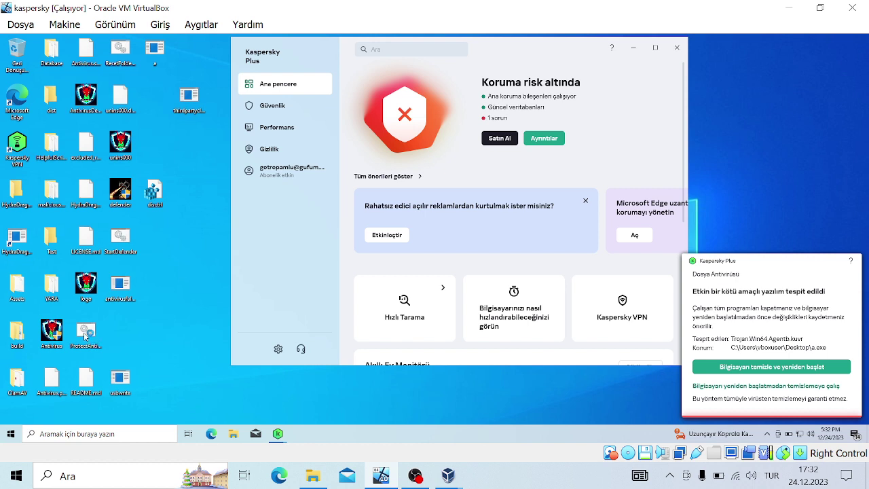
pyautogui.click(727, 387)
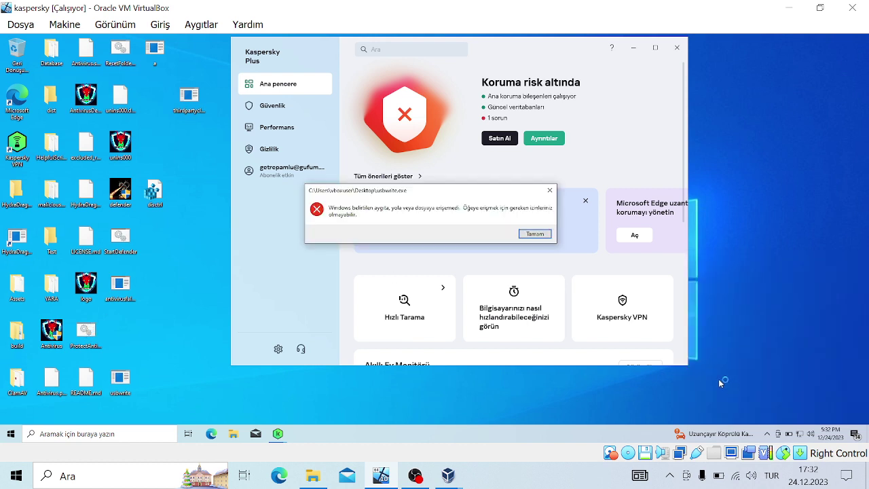
pyautogui.click(533, 234)
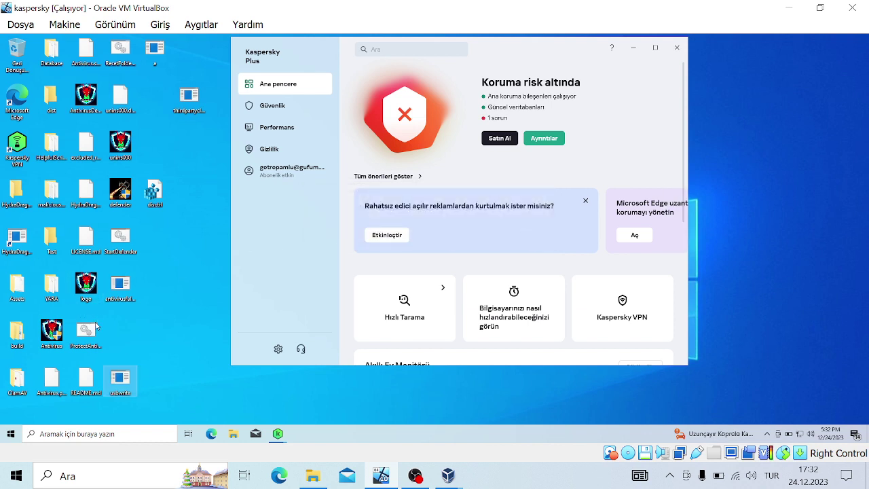
# - Run the ProtectAntivirusFolder script on the desktop as administrator and close its console
pyautogui.rightClick(93, 322)
pyautogui.rightClick(84, 329)
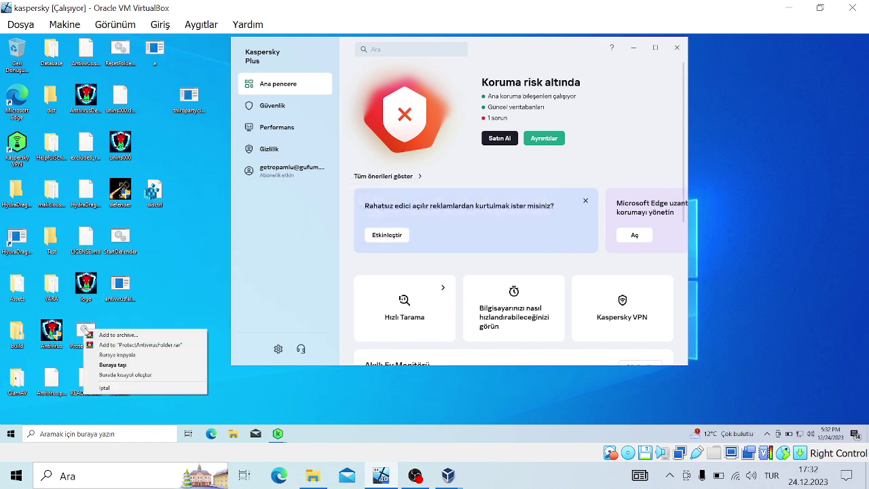
pyautogui.click(86, 329)
pyautogui.rightClick(87, 328)
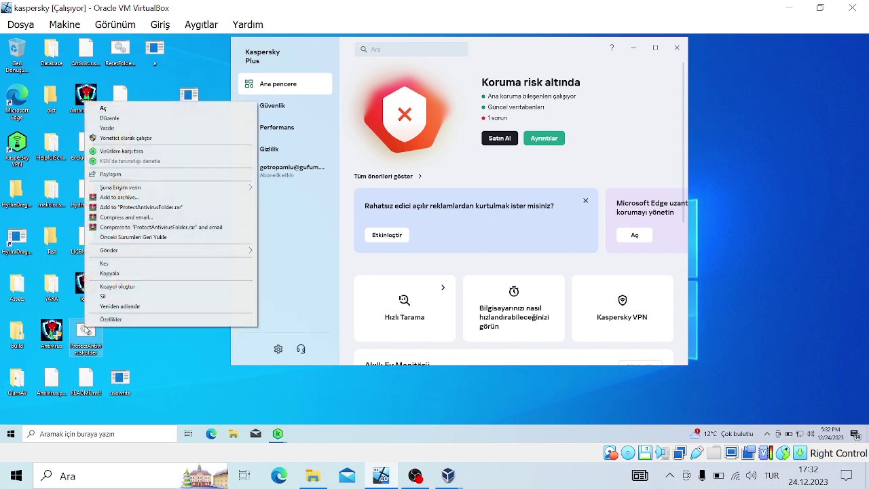
pyautogui.click(112, 138)
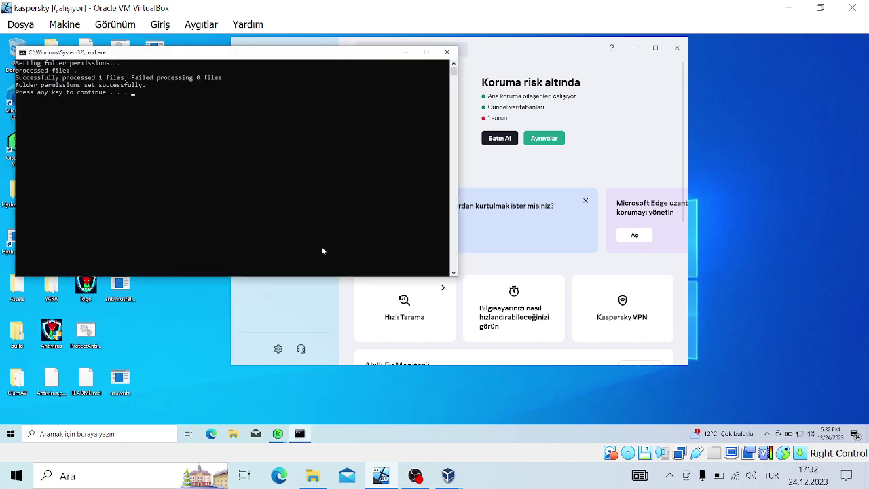
pyautogui.press('Return')
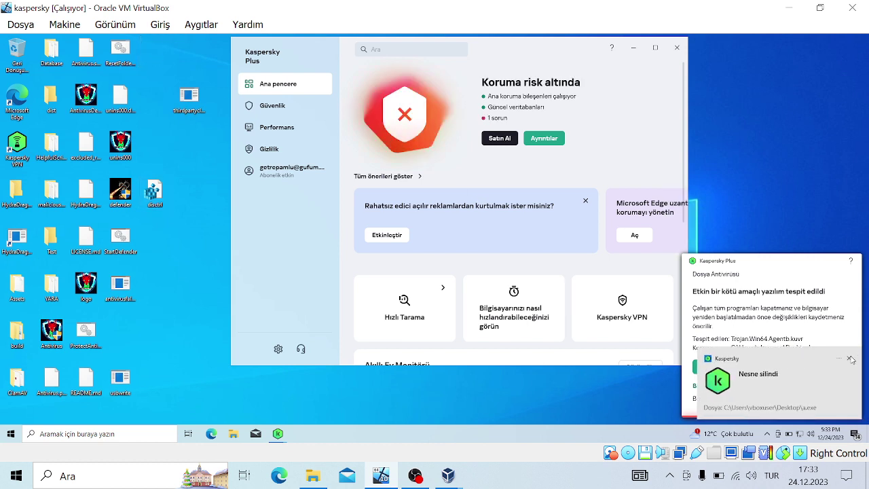
# - Clean the repeated Trojan.Win64.Agentb.kuvr alert on a.exe without a restart, and resolve the a.exe threat in Kaspersky's Notification Center
pyautogui.click(851, 357)
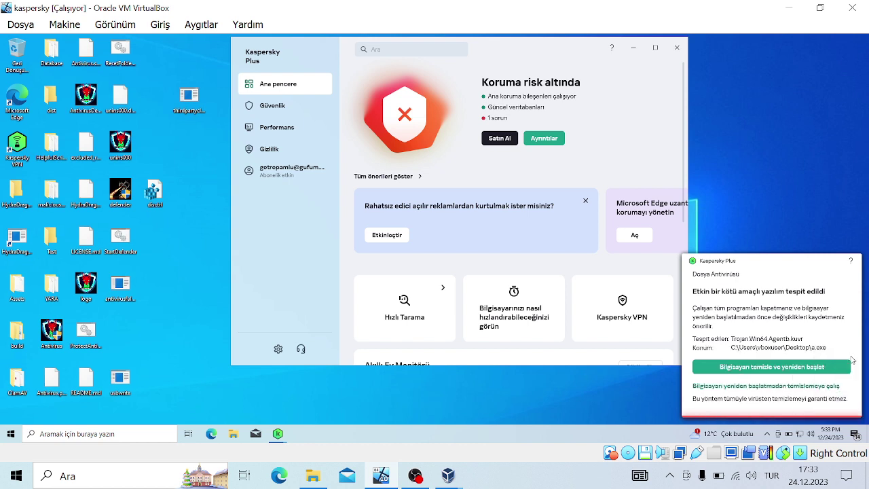
pyautogui.click(744, 386)
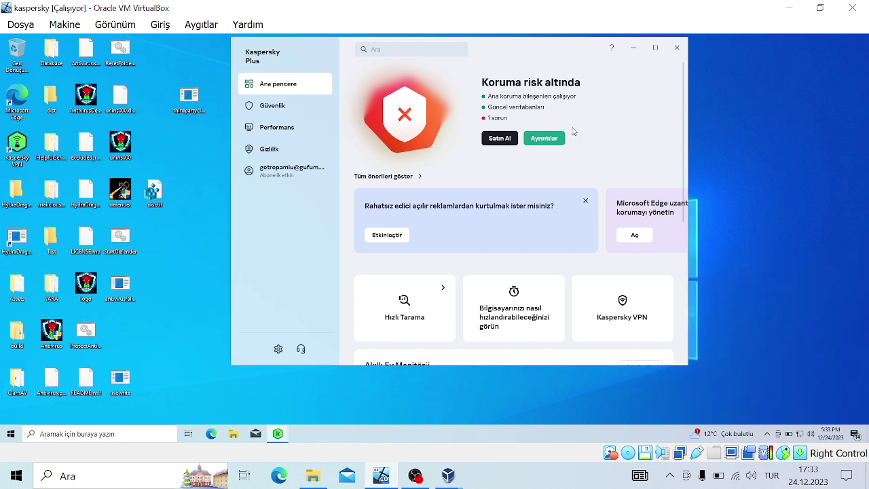
pyautogui.click(543, 139)
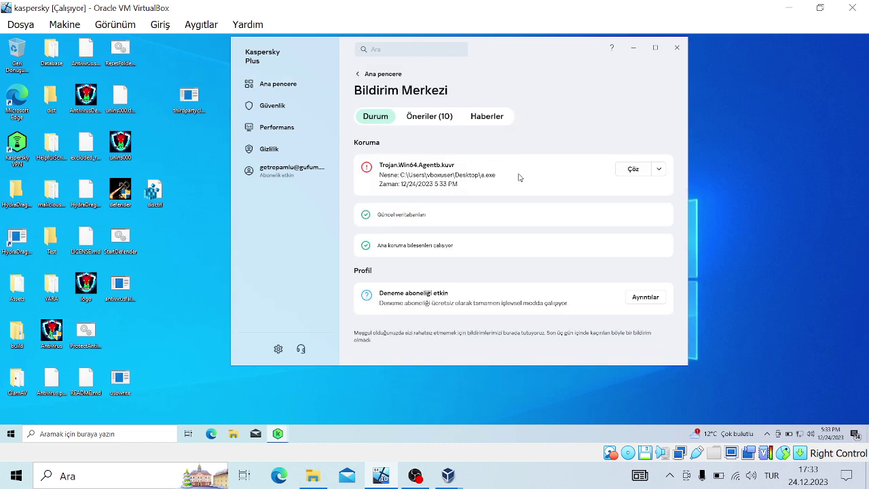
pyautogui.click(629, 175)
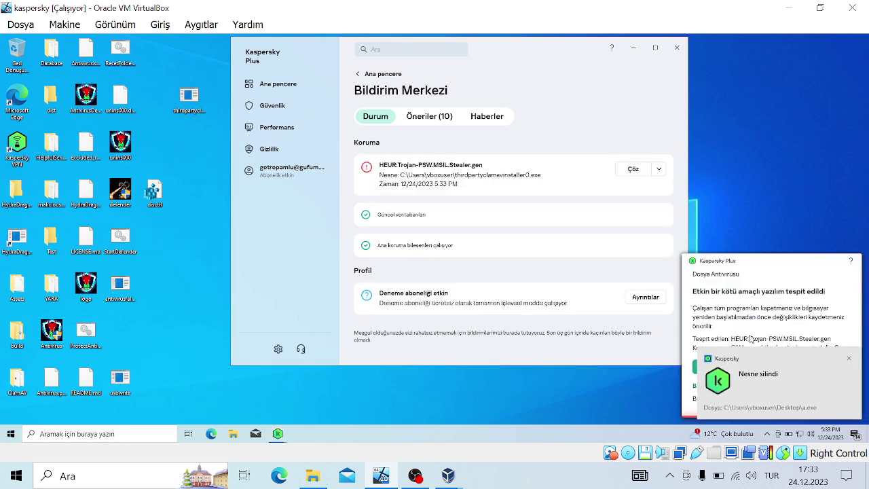
# - Dismiss the a.exe deletion notice and run the ProtectAntivirusFolder script on the desktop as administrator
pyautogui.click(849, 358)
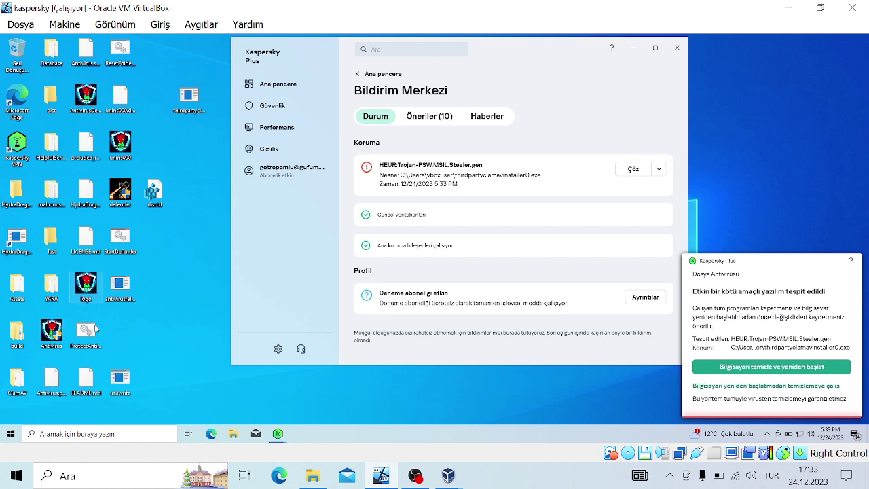
pyautogui.rightClick(94, 336)
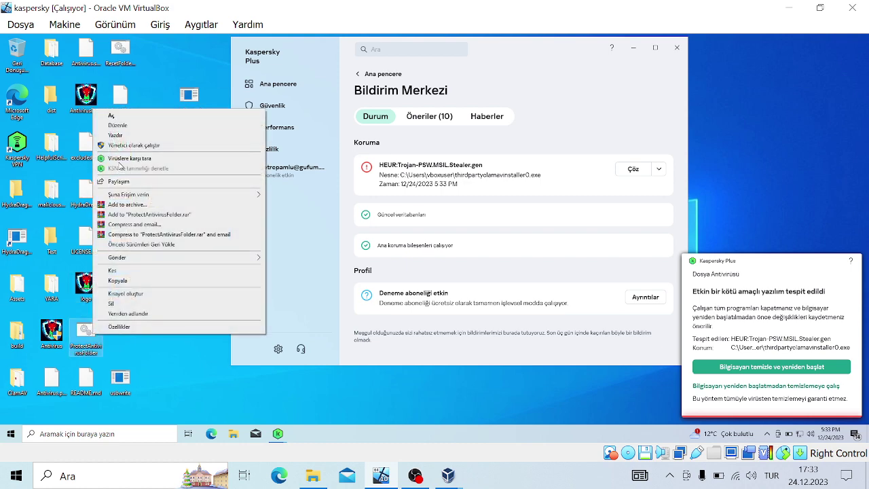
pyautogui.click(119, 145)
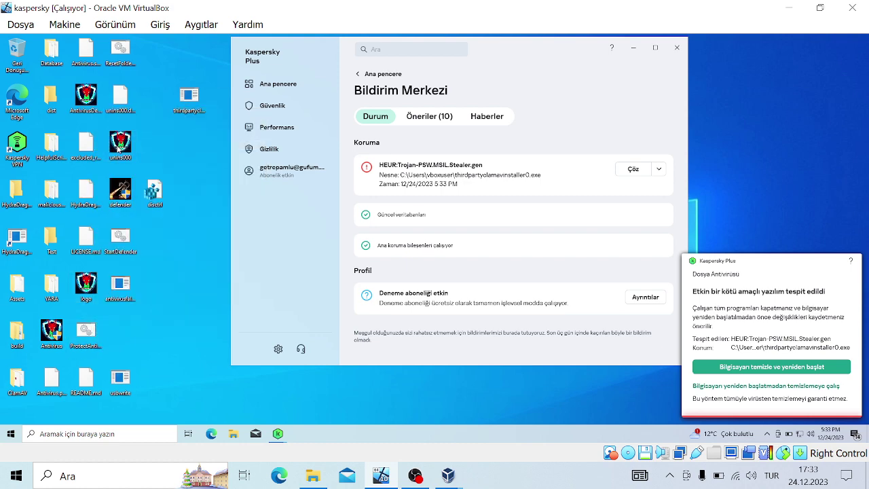
pyautogui.press('Return')
# - Choose cleaning without a restart for the alerts on thirdpartyclamavinstaller0.exe and firefox.exe
pyautogui.click(737, 384)
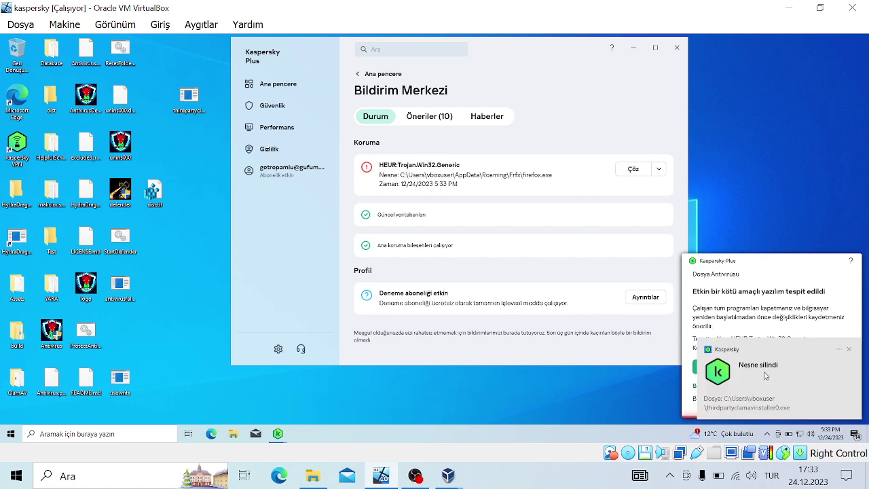
pyautogui.click(853, 353)
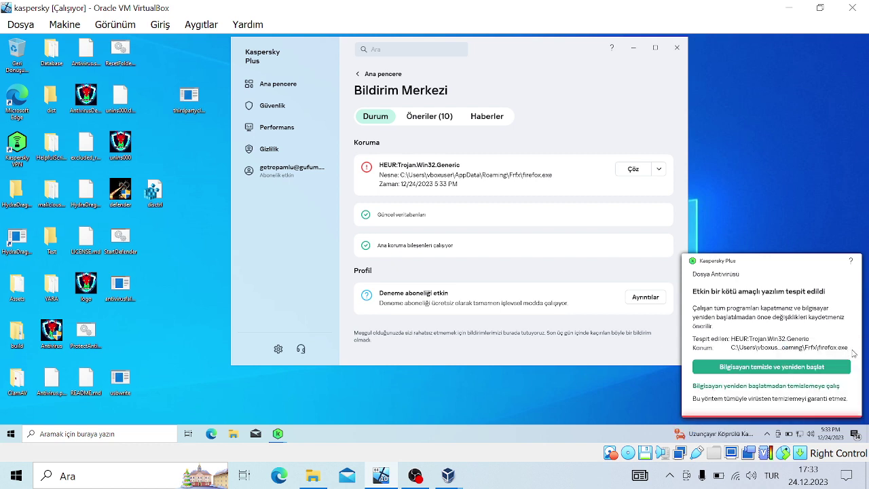
pyautogui.click(709, 386)
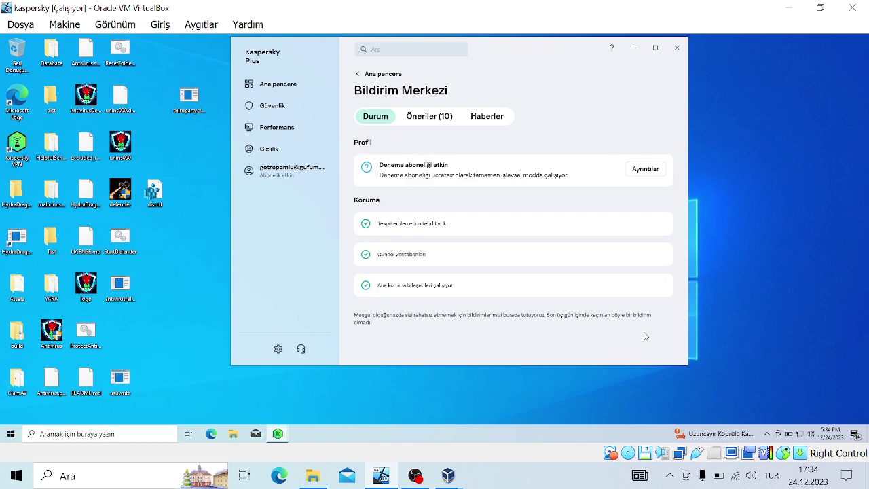
# - Resolve the Trojan-PSW.MSIL.Stealer.gen threat detected inside defender.exe in Kaspersky's Notification Center
pyautogui.click(121, 114)
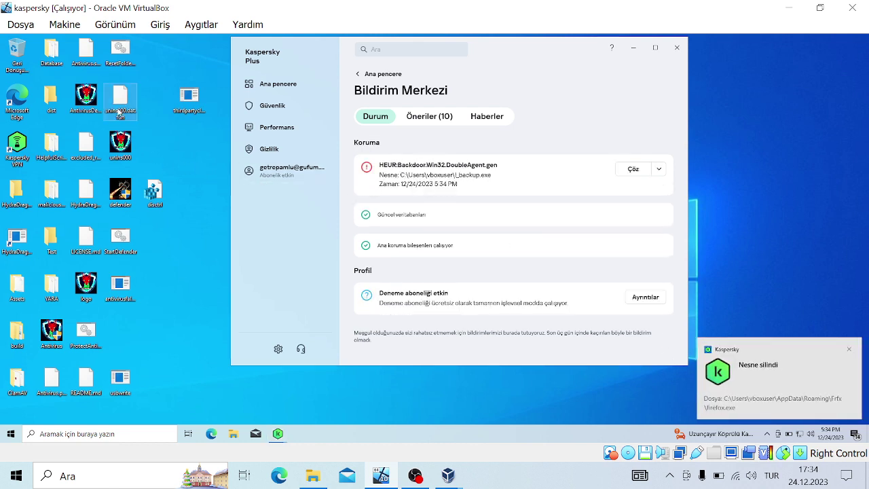
pyautogui.click(84, 146)
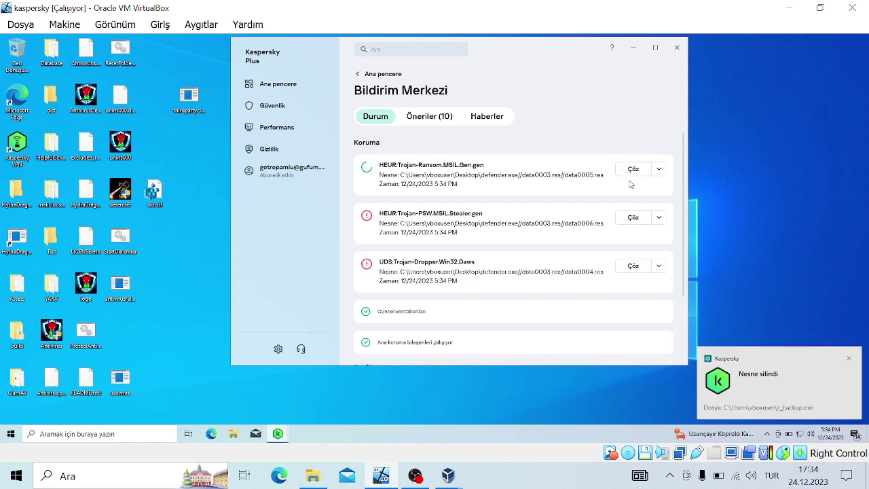
pyautogui.click(632, 220)
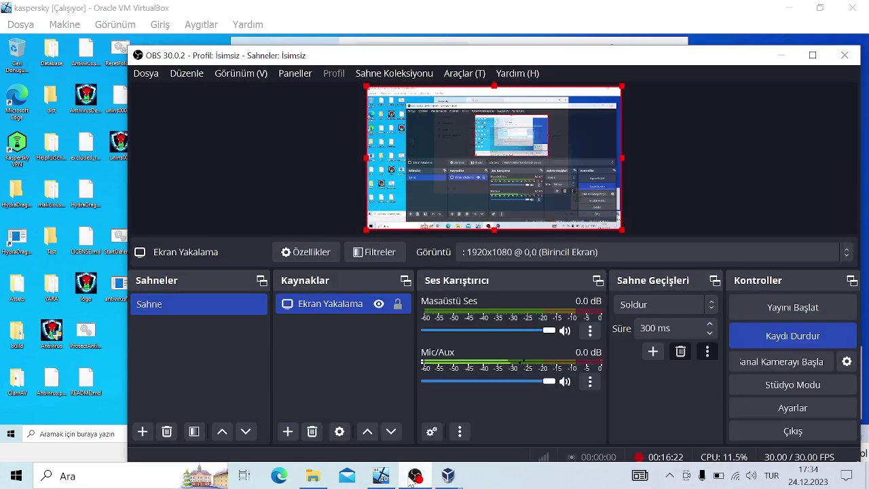
pyautogui.click(412, 476)
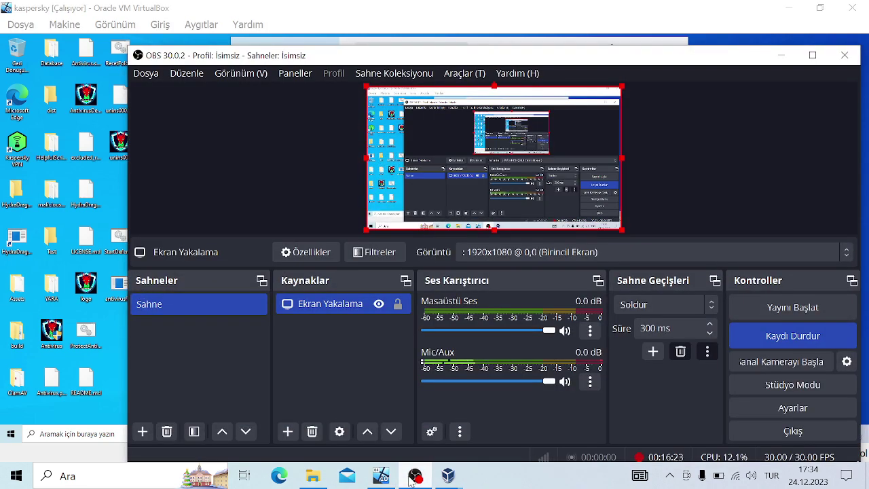
pyautogui.click(412, 476)
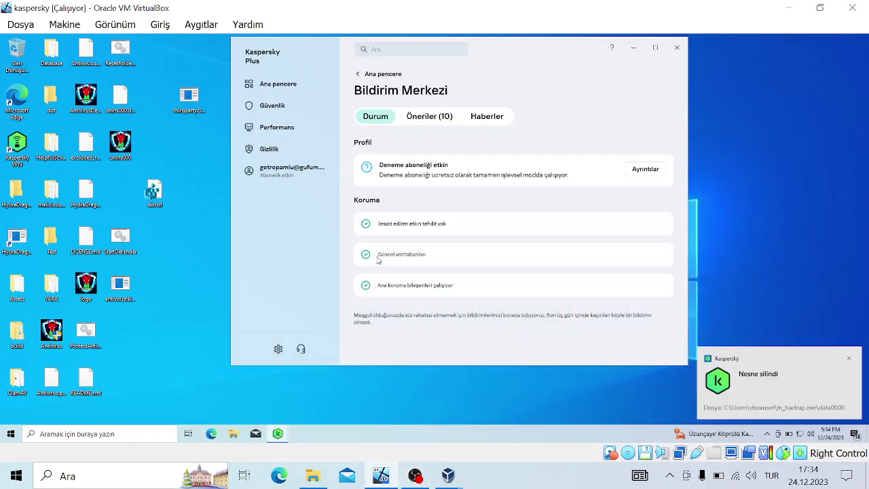
# - View Kaspersky's security overview and return to its main page
pyautogui.click(266, 106)
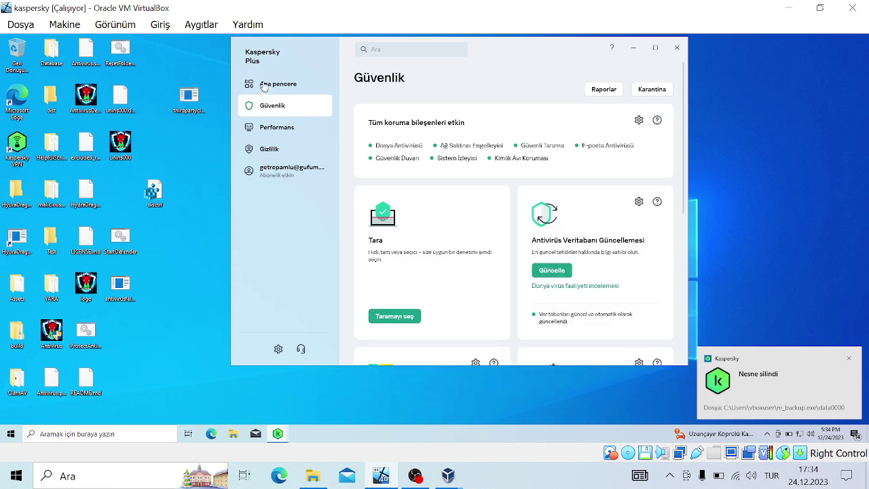
pyautogui.click(264, 85)
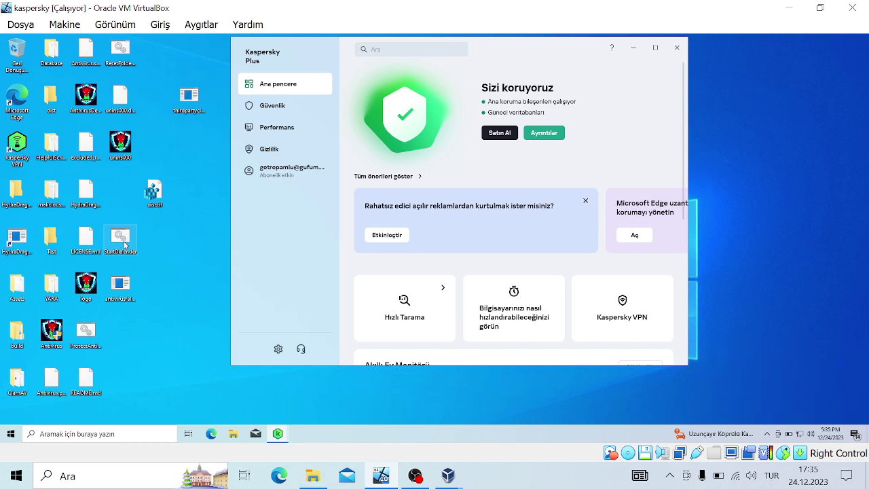
# - Run the StartDefender script on the desktop, and open it for editing to read its commands before closing it
pyautogui.doubleClick(125, 245)
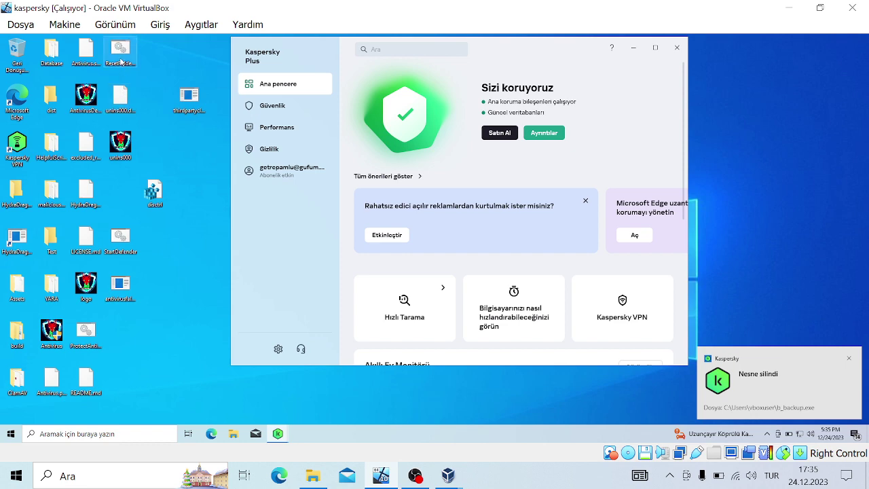
pyautogui.rightClick(126, 242)
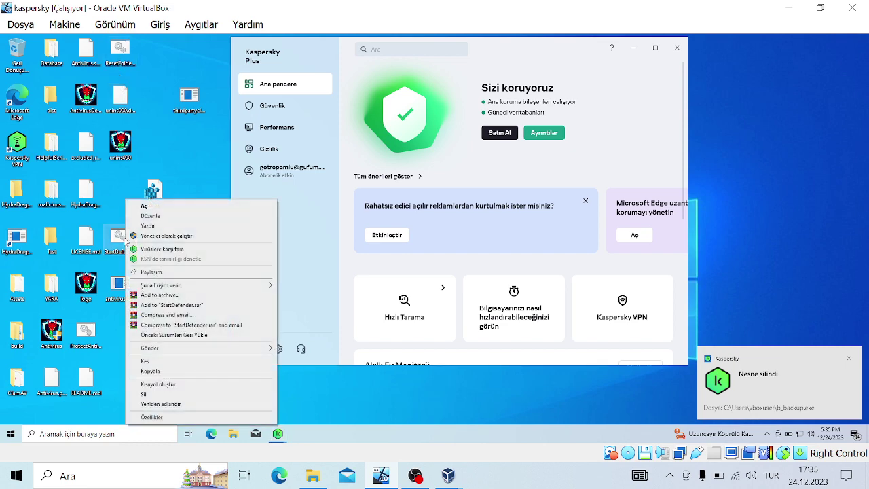
pyautogui.click(148, 216)
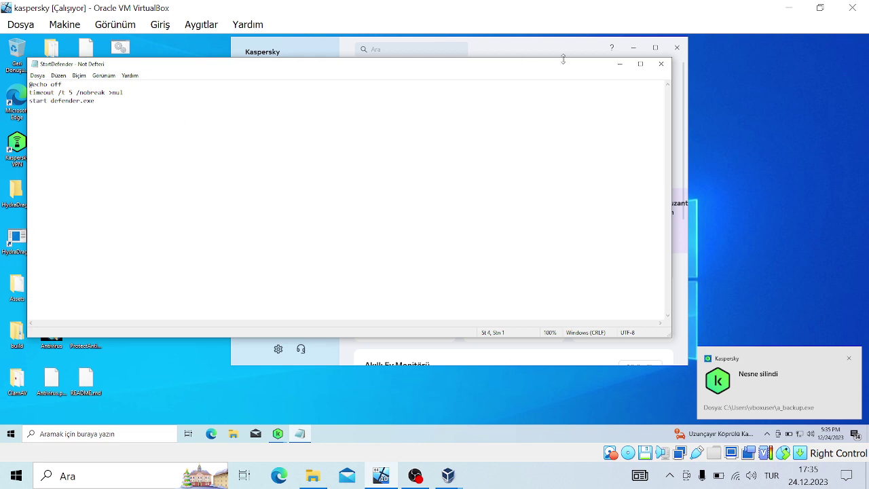
pyautogui.click(660, 63)
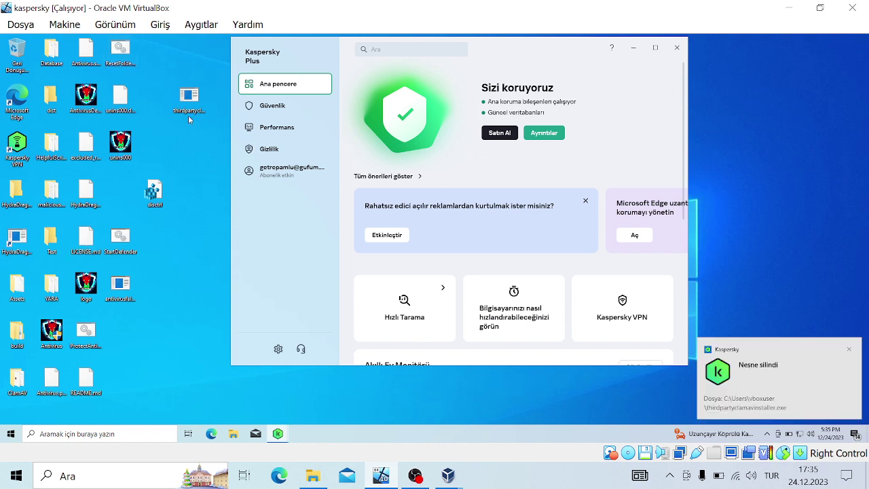
# - Scan the thirdpartyclamavinstaller0 file on the desktop for viruses with Kaspersky and close the scan report
pyautogui.moveTo(167, 141); pyautogui.dragTo(213, 21)
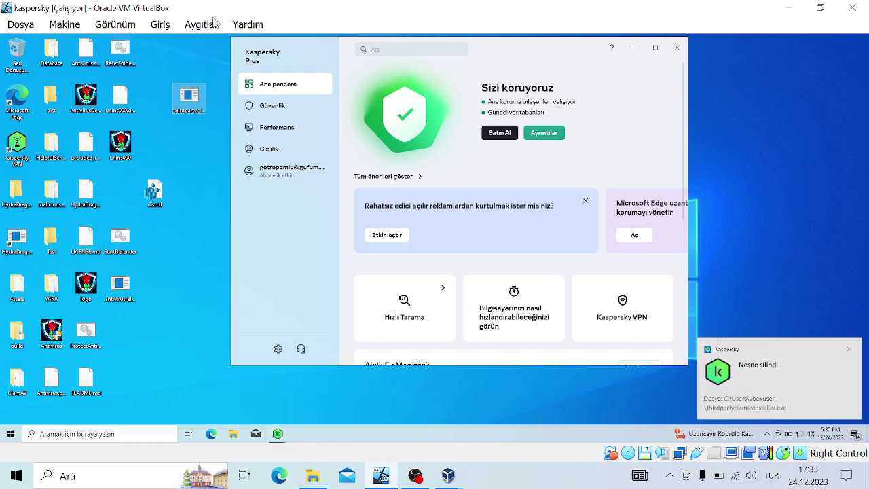
pyautogui.rightClick(202, 110)
pyautogui.click(187, 107)
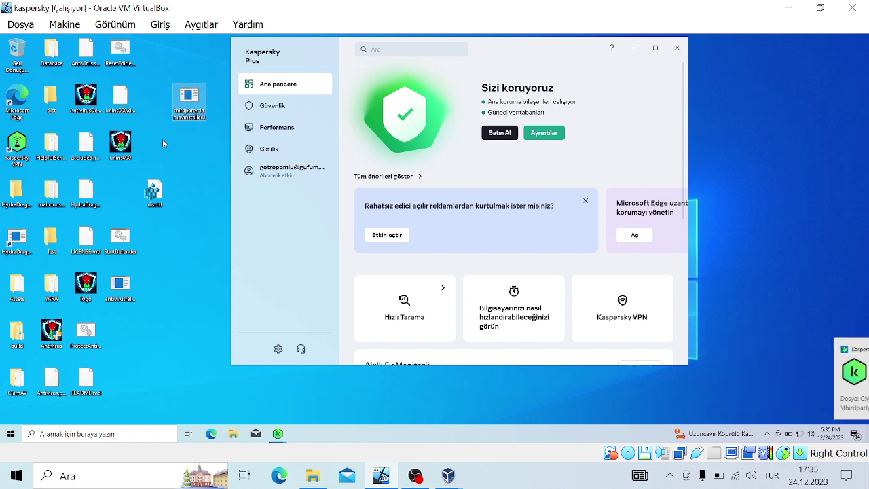
pyautogui.moveTo(162, 139); pyautogui.dragTo(231, 78)
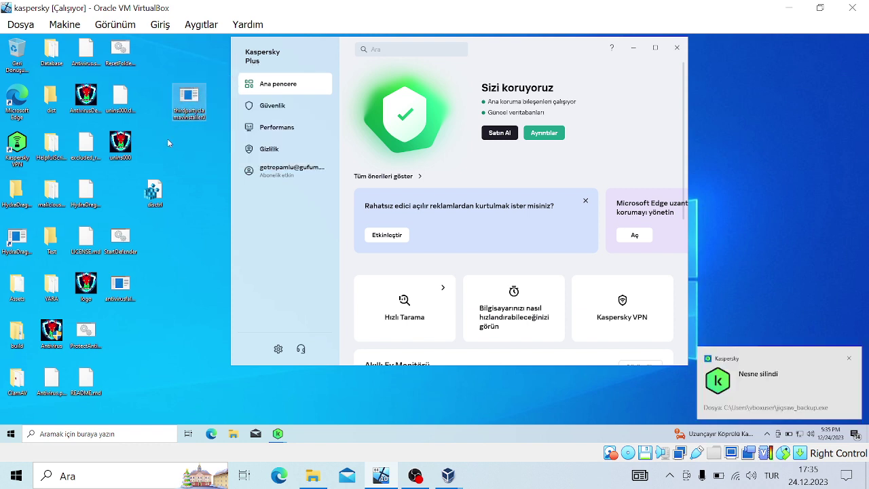
pyautogui.moveTo(167, 138); pyautogui.dragTo(217, 73)
pyautogui.moveTo(178, 126); pyautogui.dragTo(224, 65)
pyautogui.rightClick(200, 105)
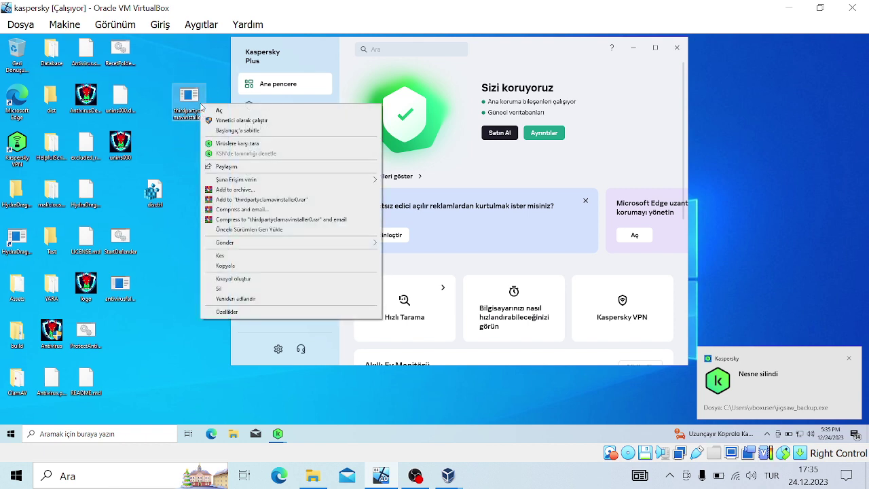
pyautogui.click(231, 145)
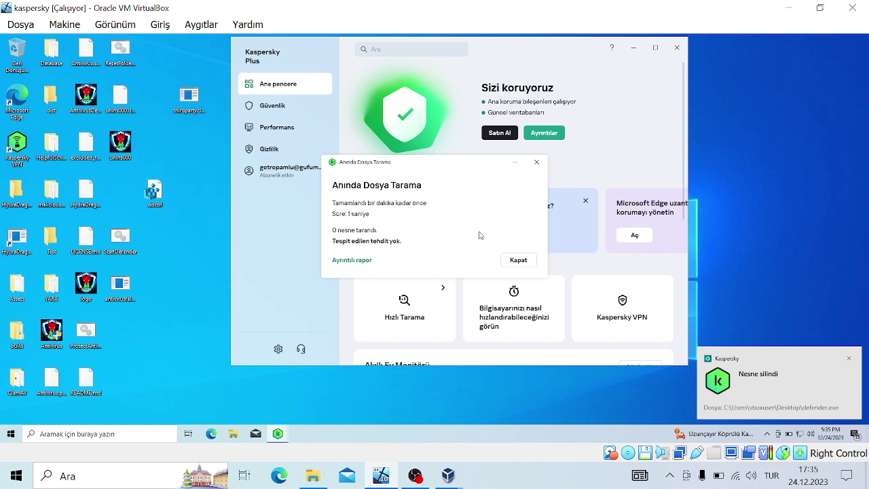
pyautogui.click(519, 262)
# - Try repeatedly to launch thirdpartyclamavinstaller0 from the desktop, dismissing each error message
pyautogui.doubleClick(187, 109)
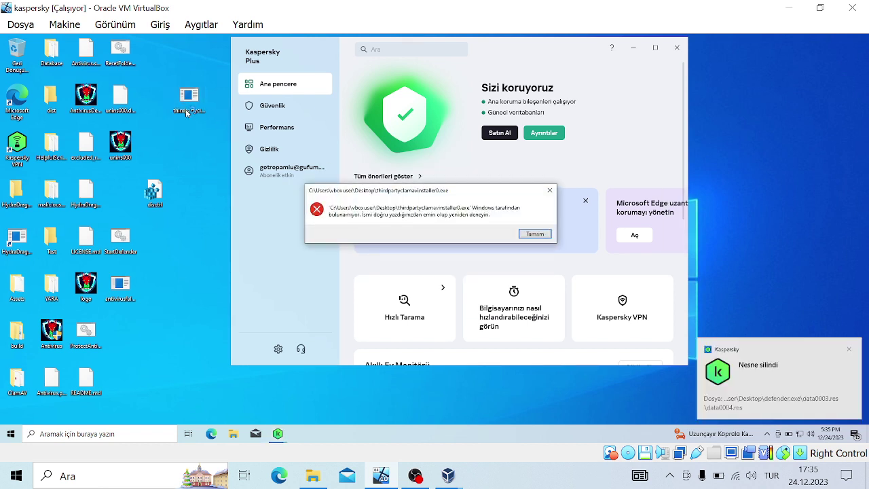
pyautogui.press('Return')
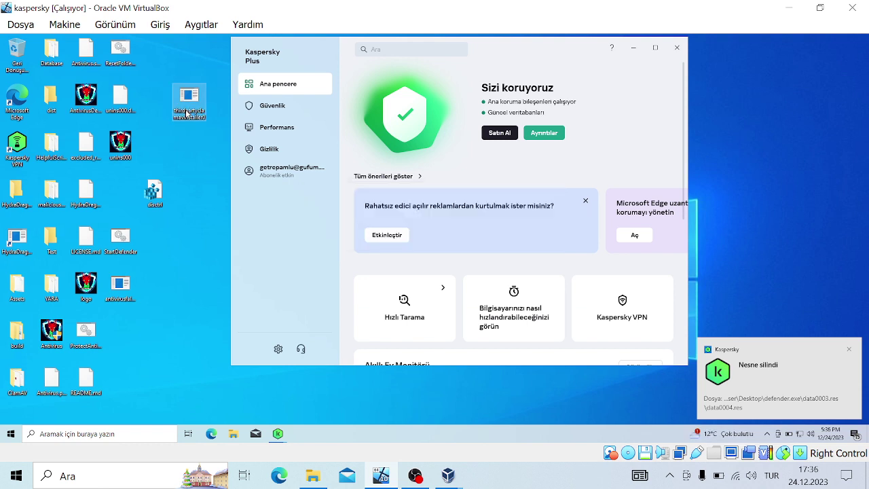
pyautogui.doubleClick(187, 108)
pyautogui.doubleClick(186, 109)
pyautogui.doubleClick(187, 97)
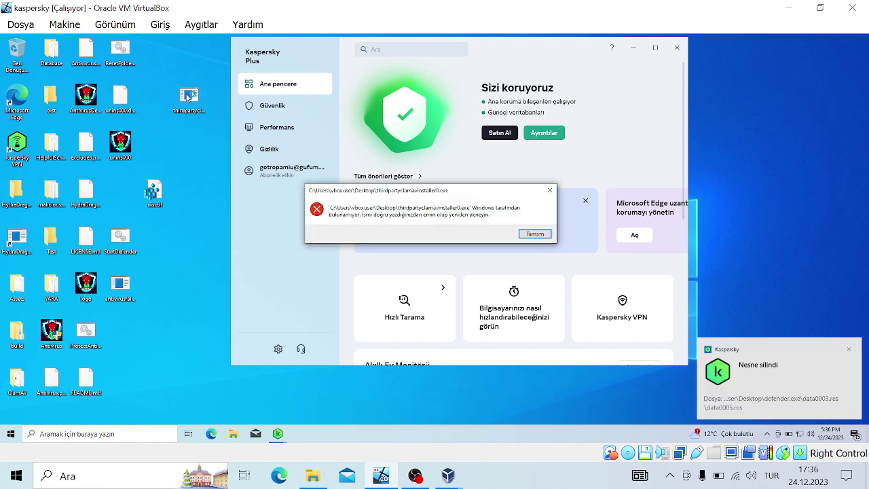
pyautogui.press('Return')
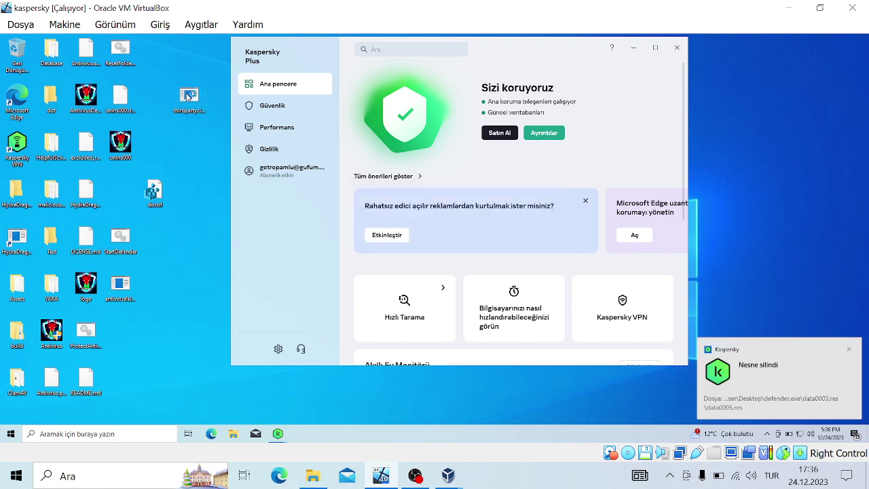
# - Browse to the Desktop folder in the virtual machine's File Explorer and run antivirusfalsepositivetest3
pyautogui.click(239, 433)
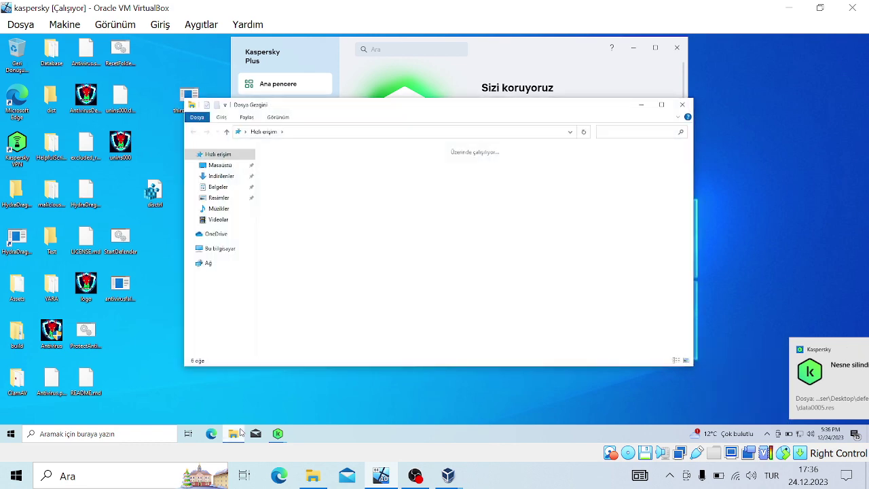
pyautogui.click(231, 249)
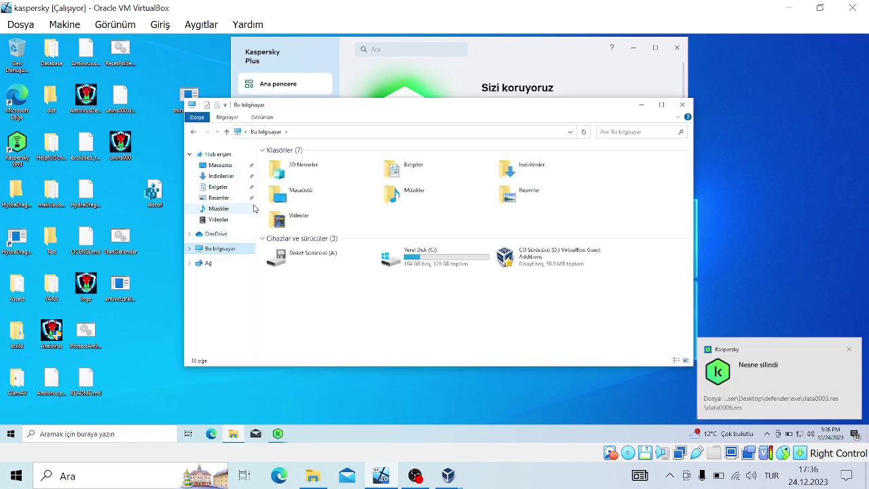
pyautogui.doubleClick(337, 191)
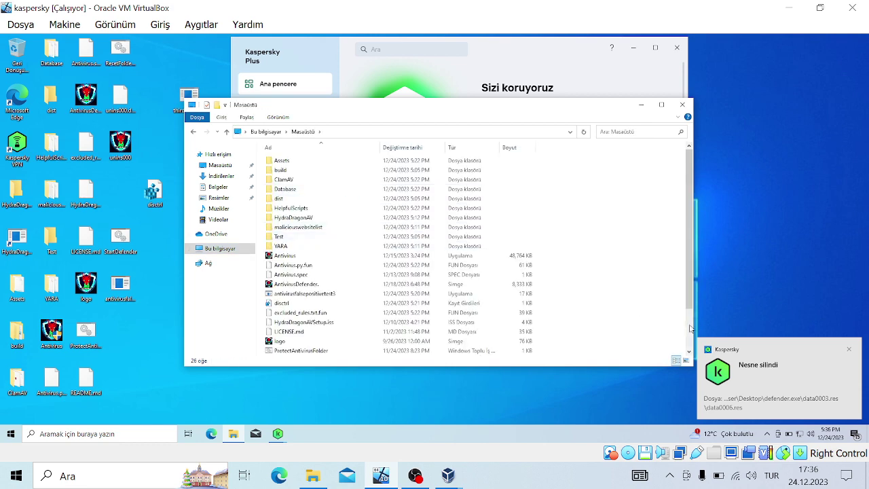
pyautogui.scroll(-2, 690, 328)
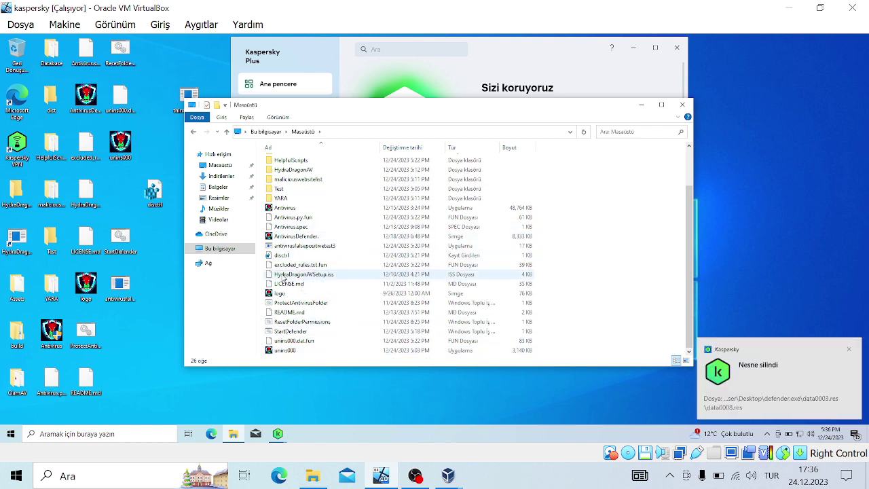
pyautogui.doubleClick(294, 246)
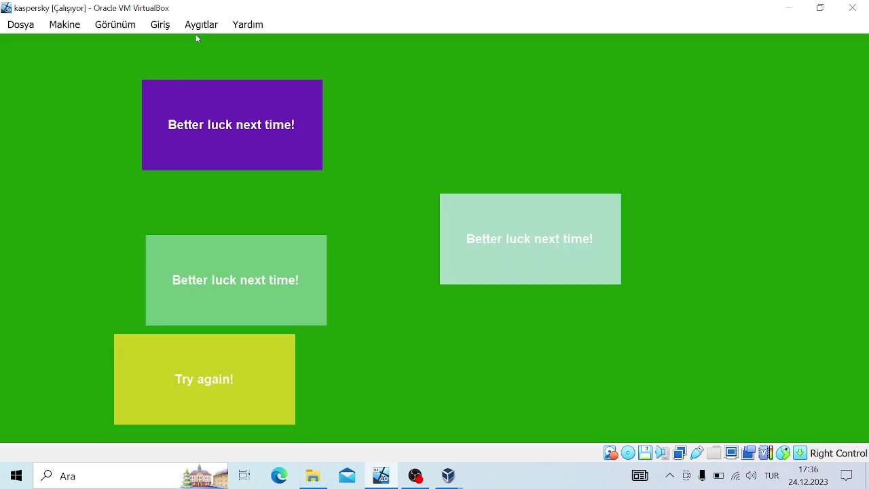
# - Send Ctrl-Alt-Del to the virtual machine and open Task Manager from its security options
pyautogui.click(198, 25)
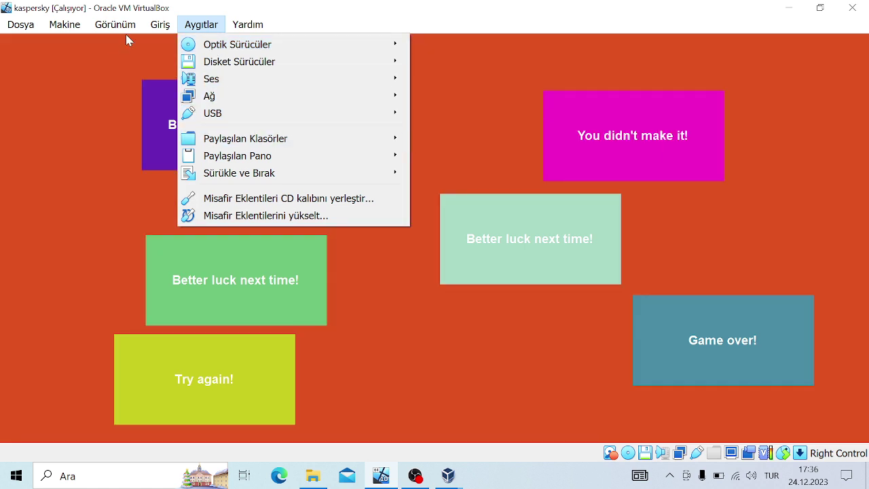
pyautogui.moveTo(160, 24)
pyautogui.moveTo(224, 45)
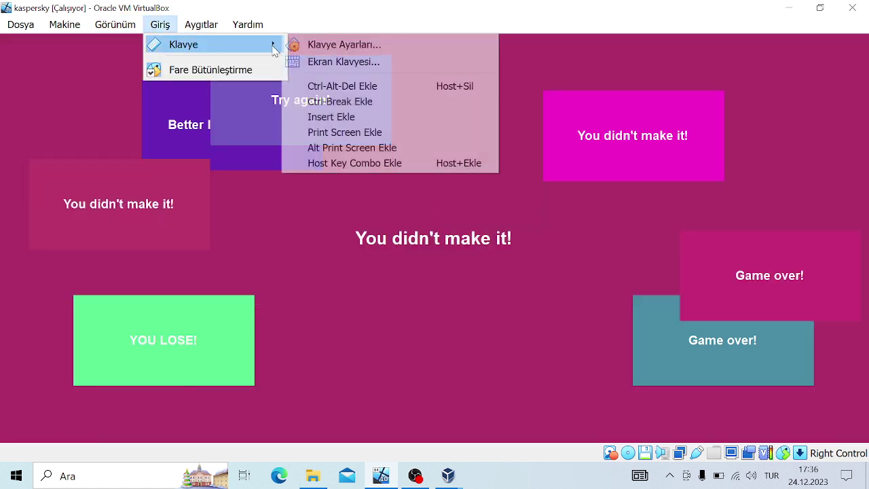
pyautogui.click(333, 85)
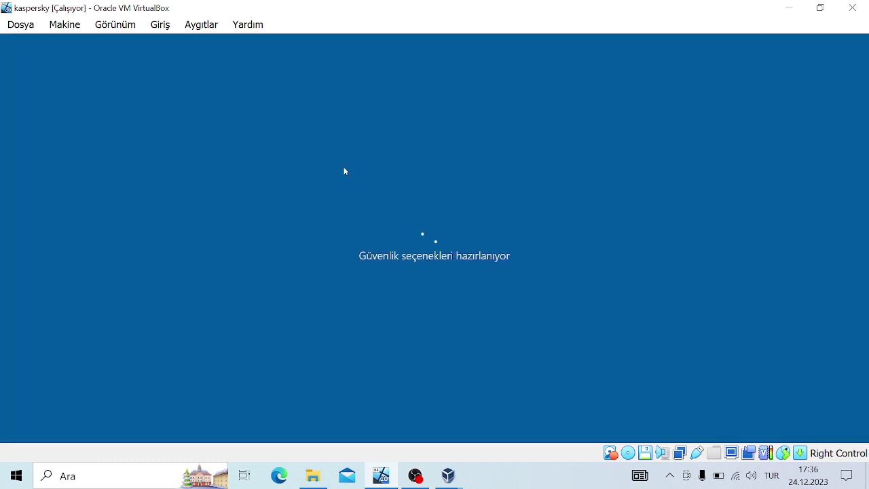
pyautogui.click(416, 249)
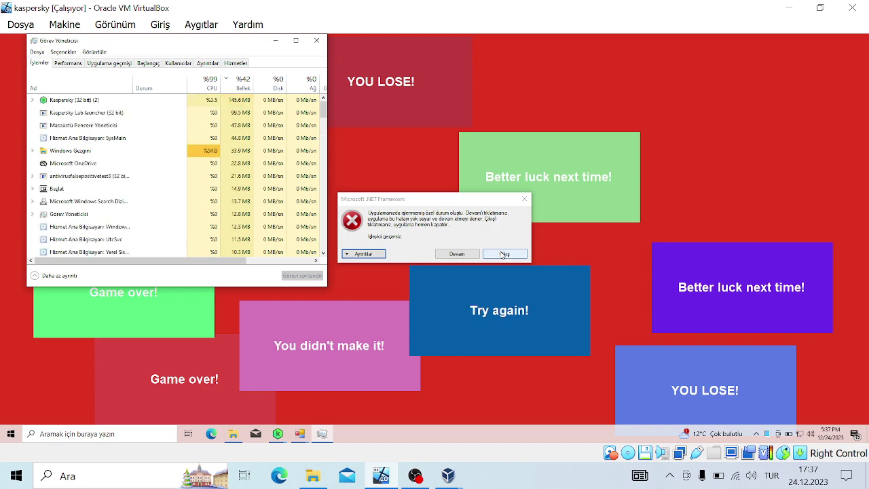
# - Quit the crashed program, scan antivirusfalsepositivetest3 in the Desktop folder for viruses with Kaspersky, and close the scan report
pyautogui.click(504, 254)
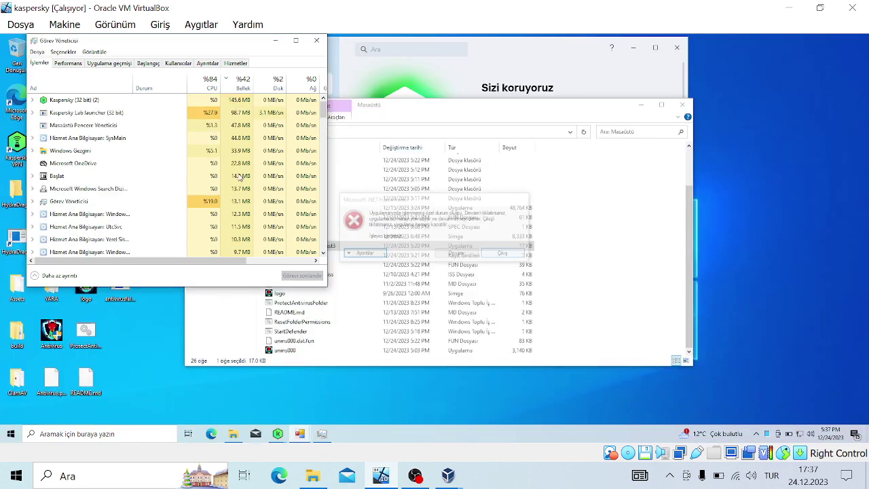
pyautogui.click(420, 109)
pyautogui.moveTo(419, 112); pyautogui.dragTo(449, 105)
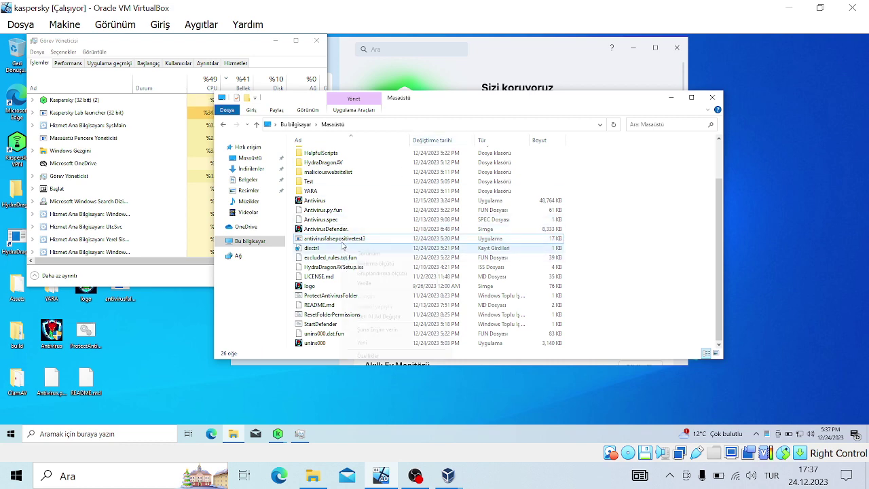
pyautogui.rightClick(341, 239)
pyautogui.click(360, 240)
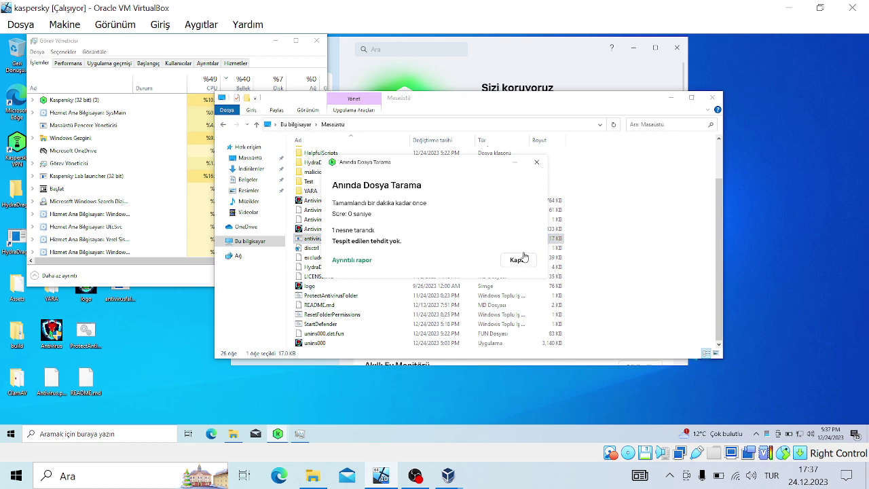
pyautogui.click(518, 260)
# - Try to rename the AntivirusDefender. icon file to AntivirusDefender, retrying once before cancelling
pyautogui.rightClick(389, 232)
pyautogui.click(363, 228)
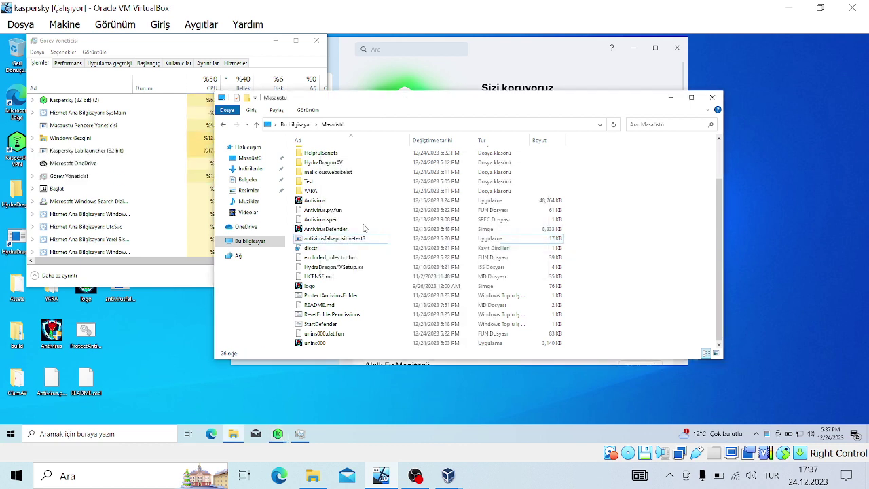
pyautogui.click(370, 230)
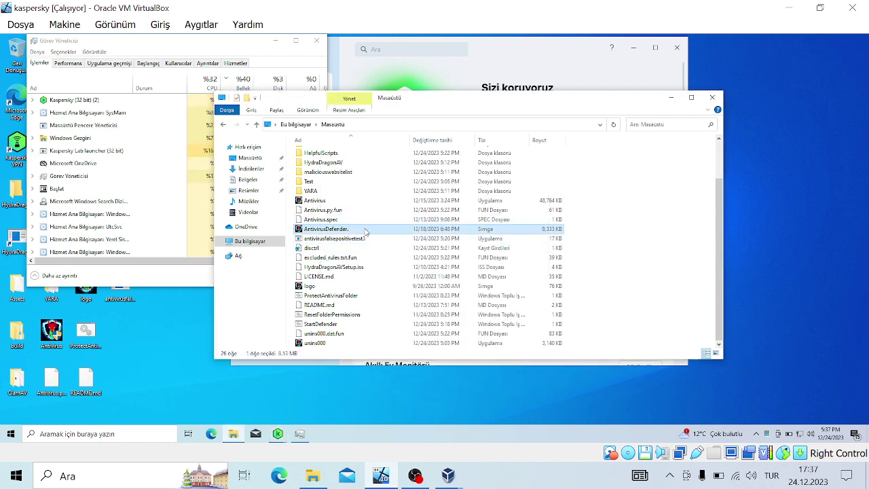
pyautogui.click(374, 231)
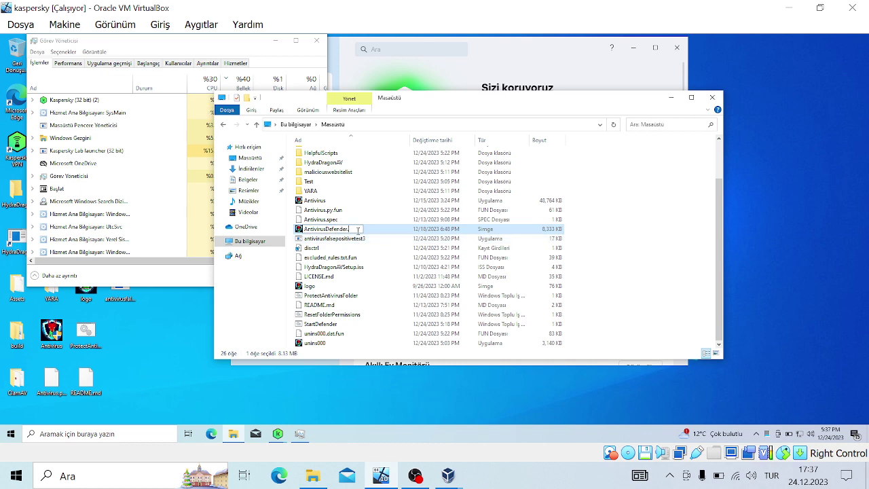
pyautogui.press('Return')
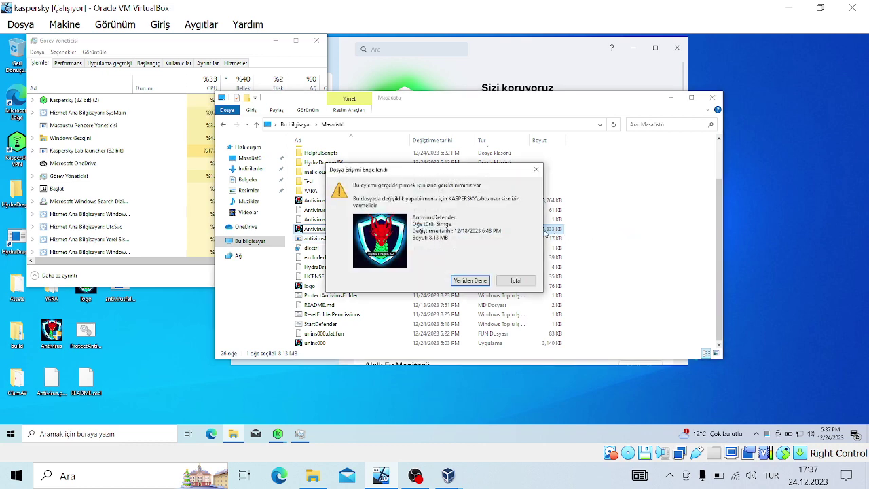
pyautogui.click(473, 281)
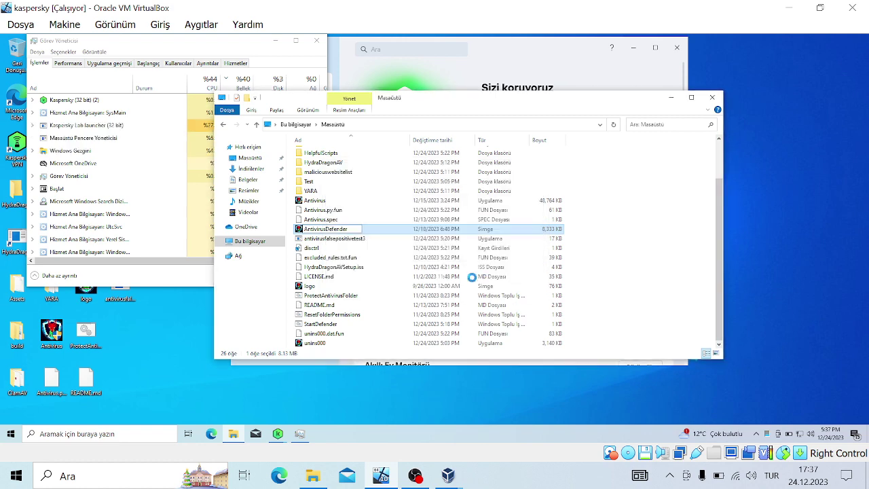
pyautogui.click(516, 281)
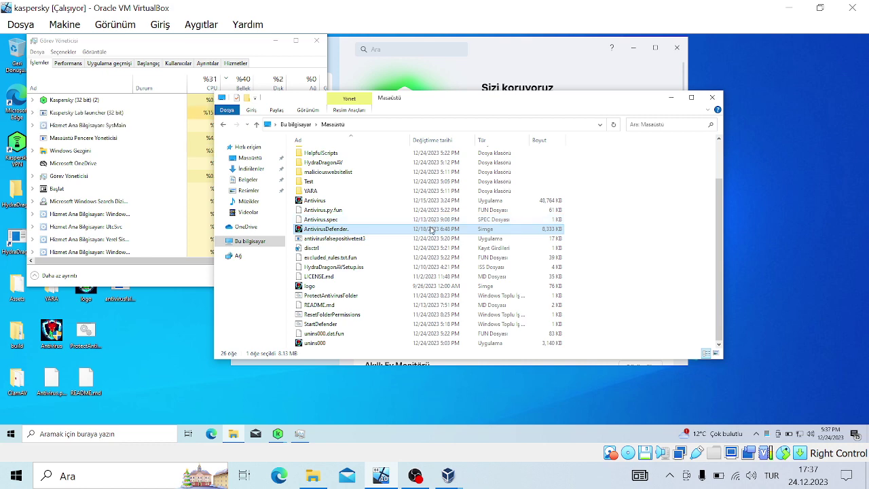
# - Scan the AntivirusDefender. icon file for viruses with Kaspersky and view the details of the reported protection problem
pyautogui.rightClick(432, 230)
pyautogui.click(467, 239)
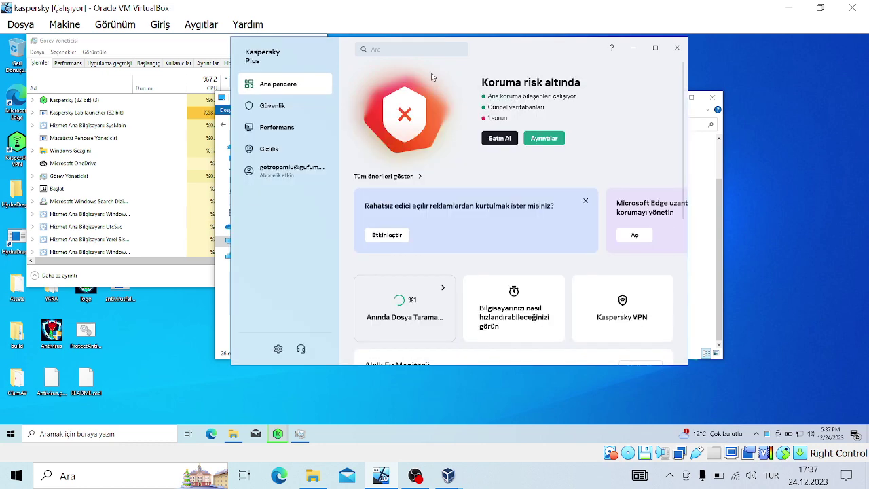
pyautogui.click(532, 138)
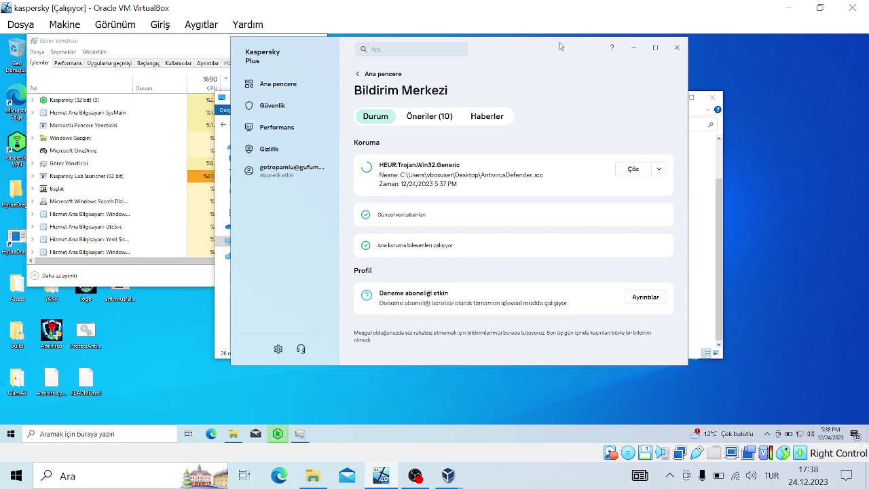
pyautogui.moveTo(561, 46); pyautogui.dragTo(595, 249)
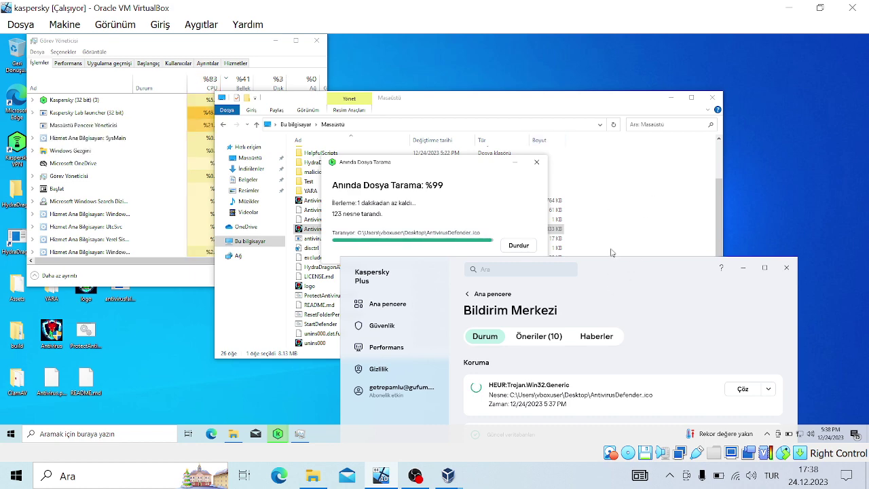
pyautogui.moveTo(611, 259); pyautogui.dragTo(609, 134)
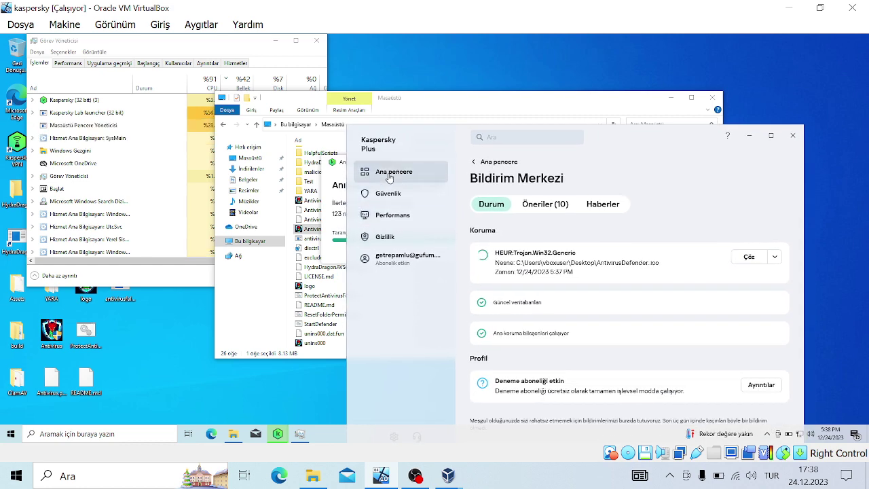
# - Check the scan tasks in Kaspersky's security section and open the quarantine list from the finished scan report
pyautogui.click(389, 175)
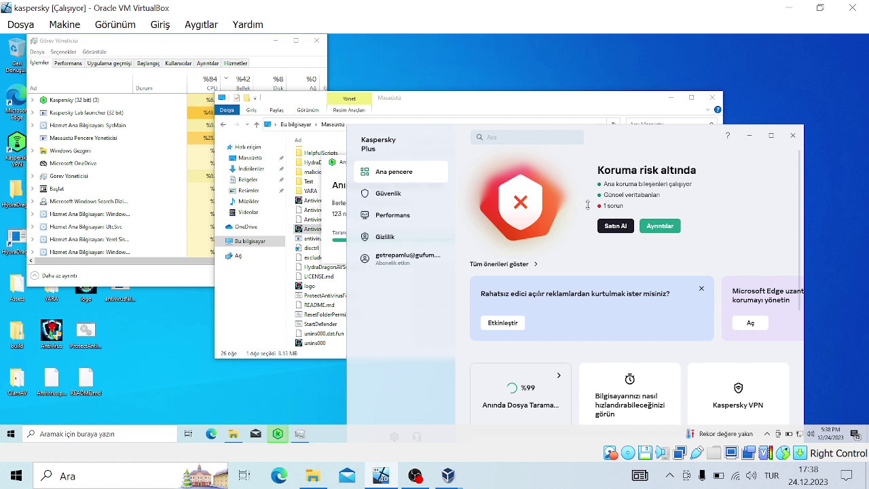
pyautogui.click(394, 200)
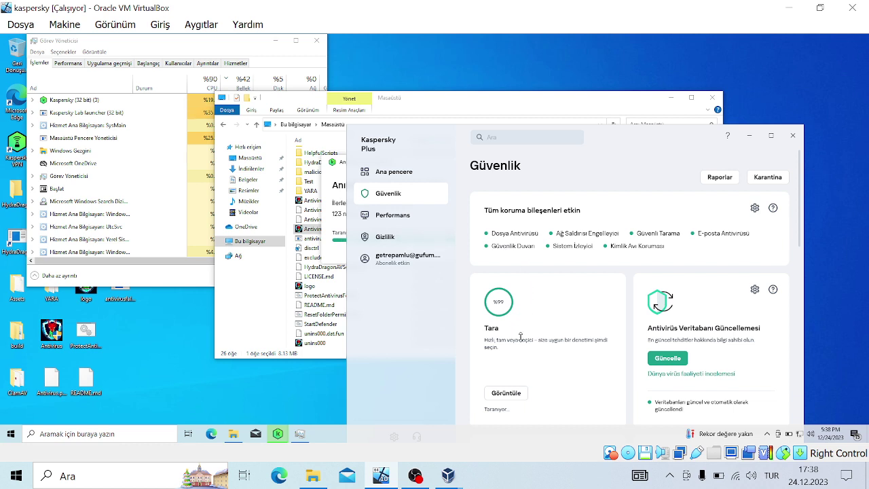
pyautogui.click(510, 396)
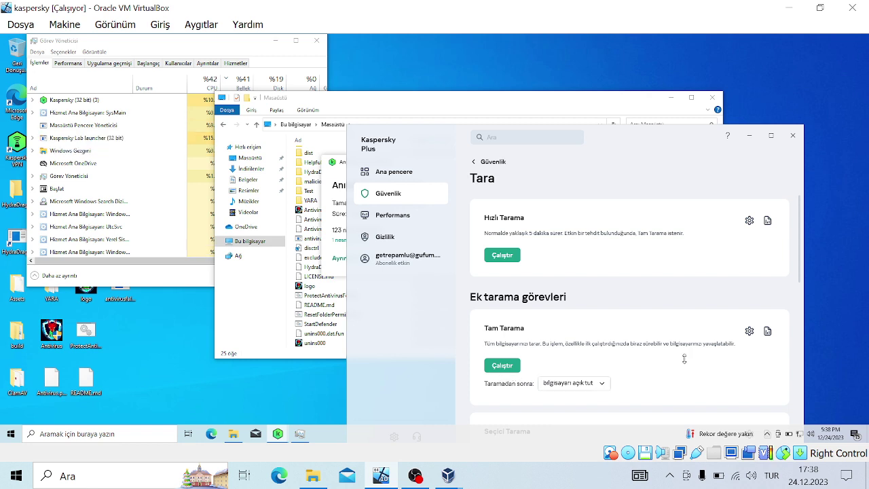
pyautogui.click(333, 218)
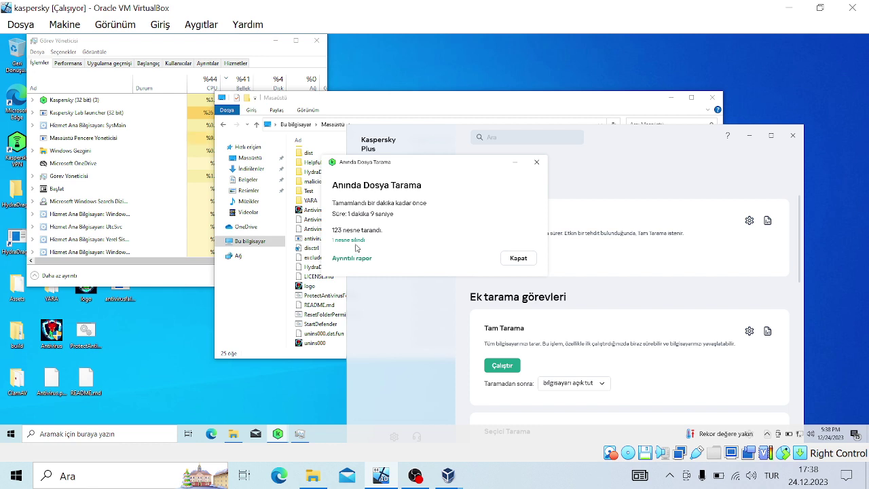
pyautogui.click(353, 240)
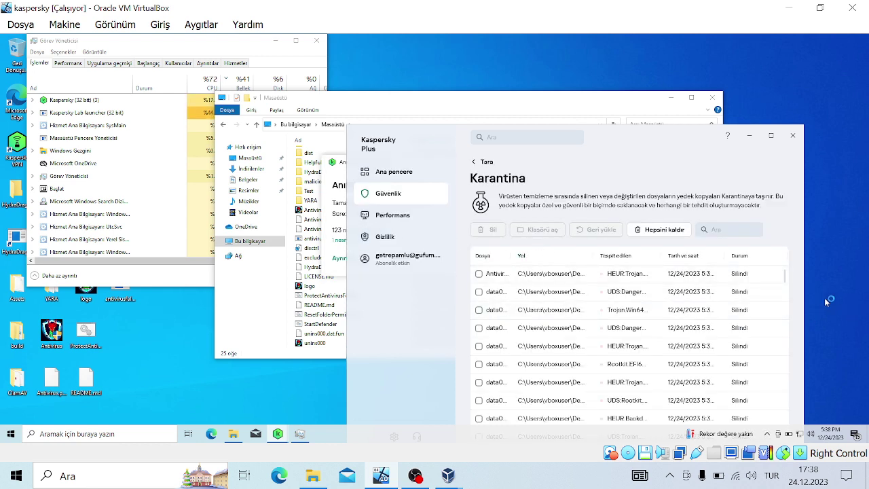
pyautogui.moveTo(786, 279); pyautogui.dragTo(791, 442)
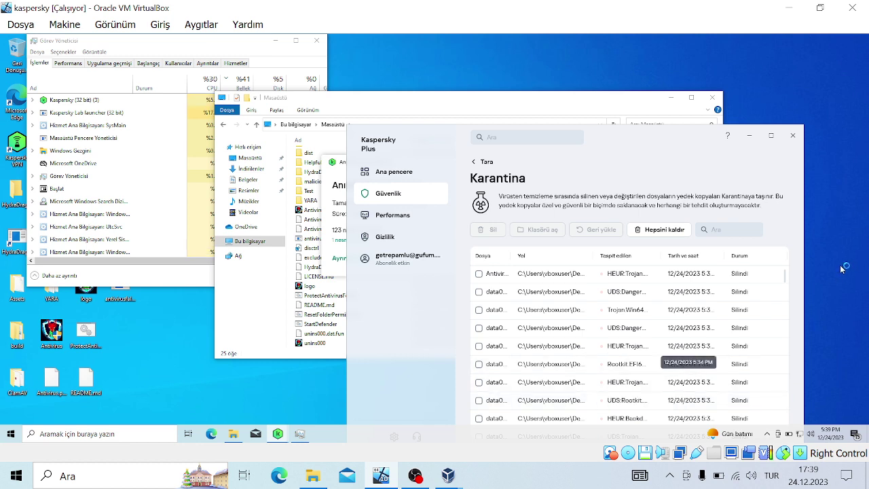
# - Search the Kaspersky quarantine for "black" and "moon", clearing the search after each term
pyautogui.hotkey('ctrl', 'f')
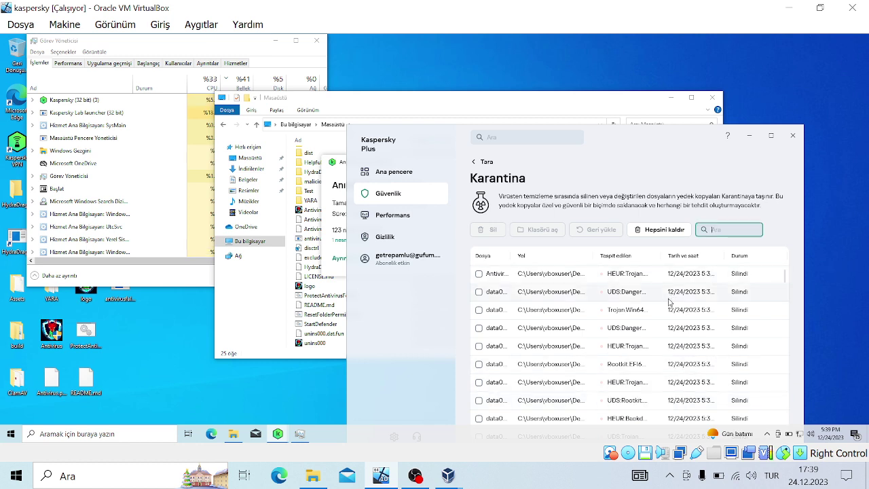
pyautogui.write('black')
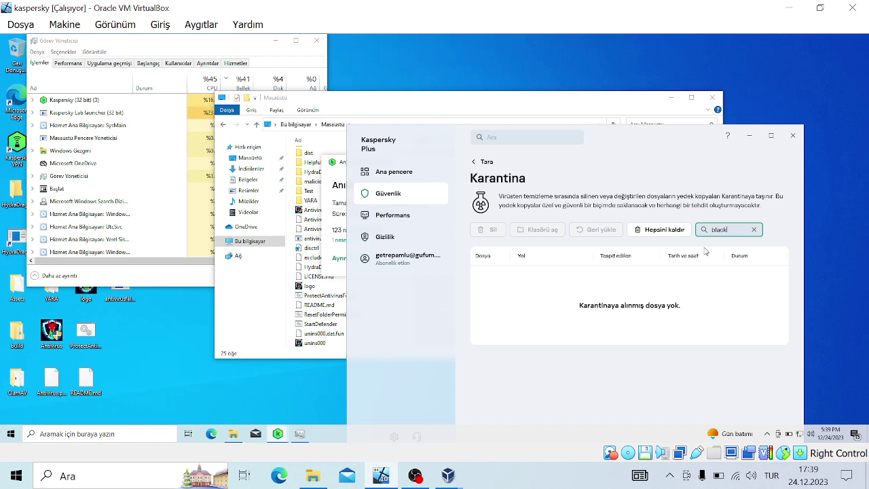
pyautogui.press('BackSpace')
pyautogui.press('BackSpace')
pyautogui.press('BackSpace')
pyautogui.press('BackSpace')
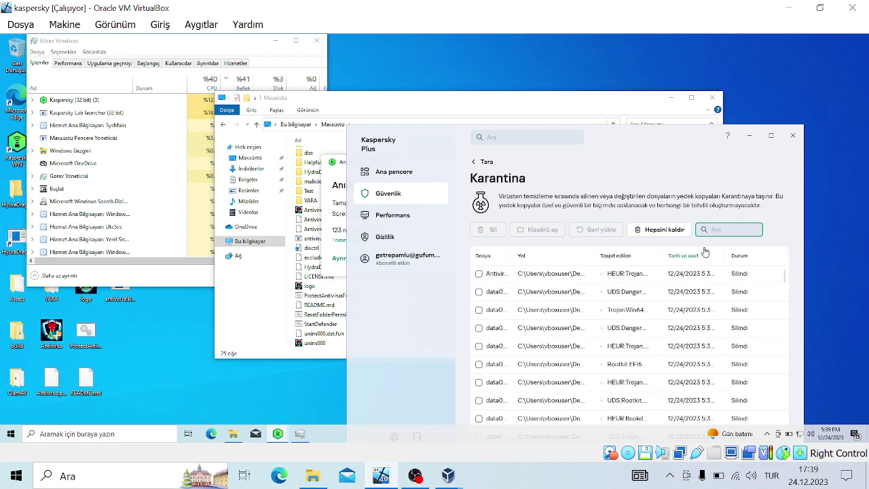
pyautogui.write('moon')
pyautogui.press('BackSpace')
pyautogui.press('BackSpace')
pyautogui.press('BackSpace')
pyautogui.press('BackSpace')
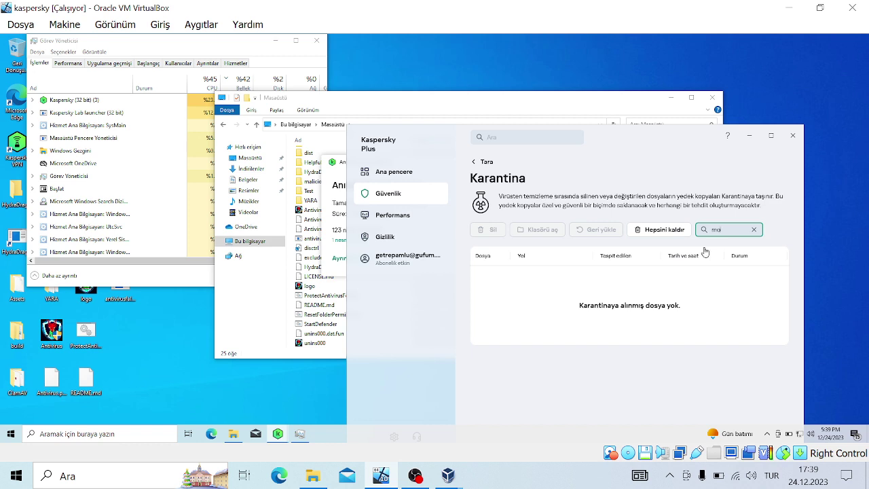
# - Sort the quarantined files by detected threat and inspect the entries that have no threat name
pyautogui.click(631, 260)
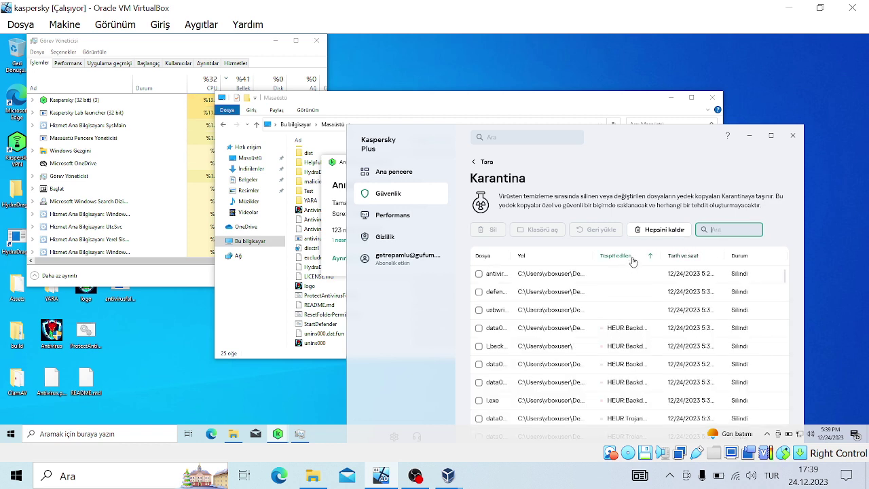
pyautogui.click(631, 260)
pyautogui.click(626, 260)
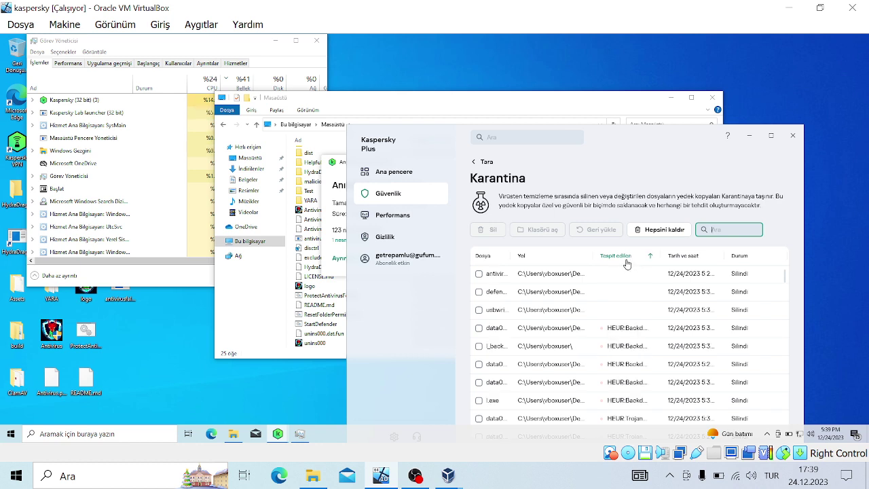
pyautogui.click(630, 296)
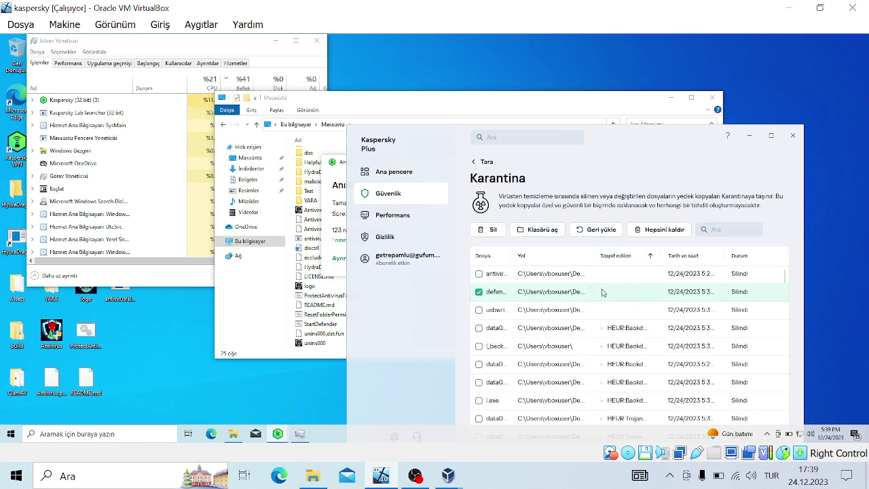
pyautogui.click(479, 292)
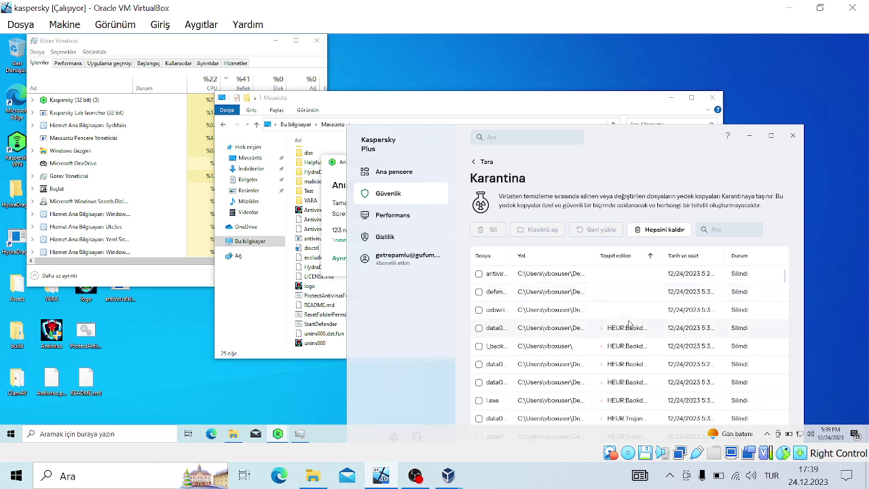
# - Return to Kaspersky's main page, move its window off the scan report, and close the report
pyautogui.click(400, 179)
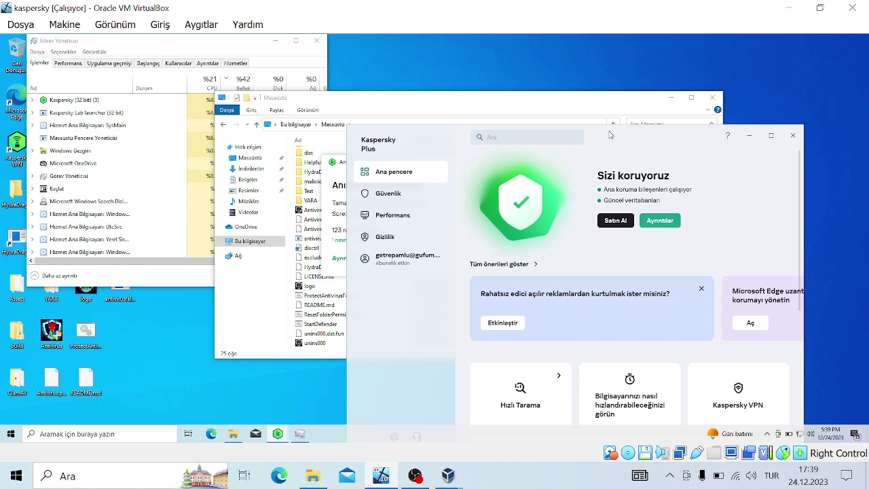
pyautogui.moveTo(609, 134); pyautogui.dragTo(560, 254)
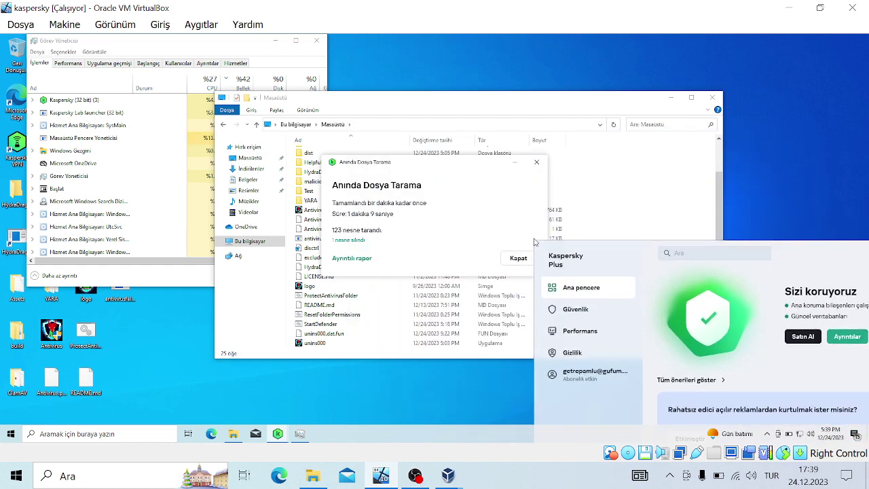
pyautogui.click(519, 256)
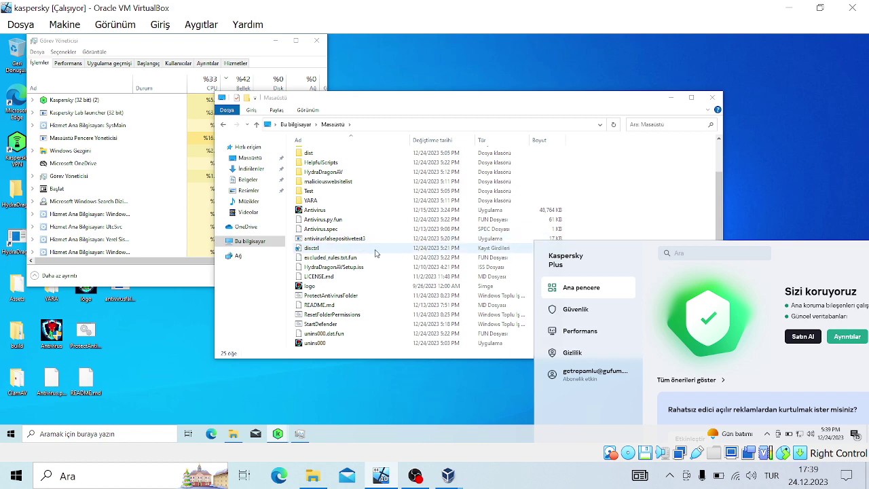
# - Scan antivirusfalsepositivetest3 for viruses with Kaspersky again and close the report
pyautogui.rightClick(353, 243)
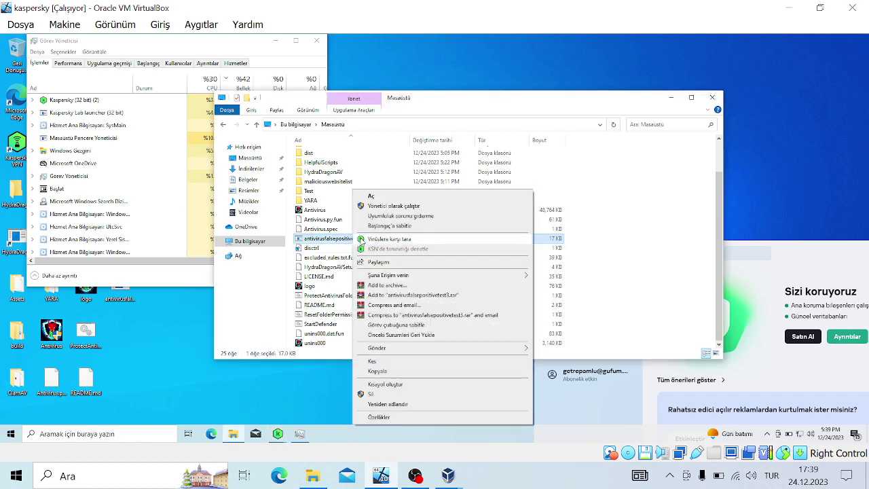
pyautogui.click(364, 242)
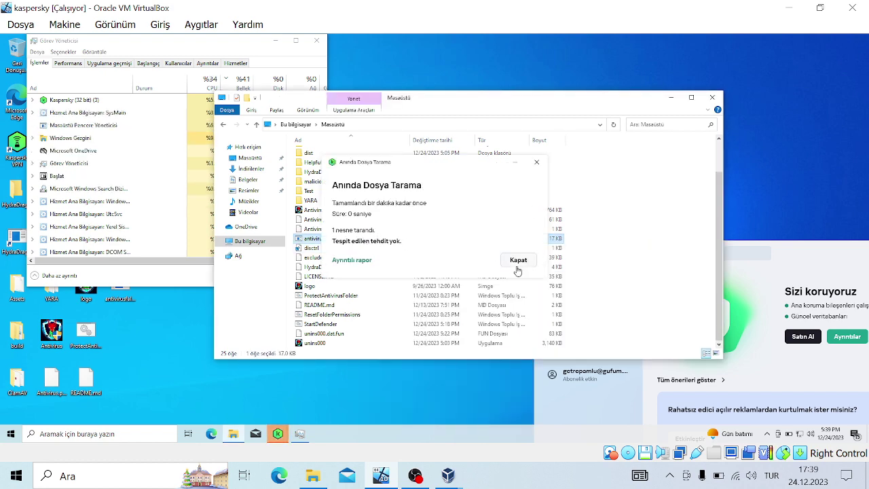
pyautogui.click(518, 261)
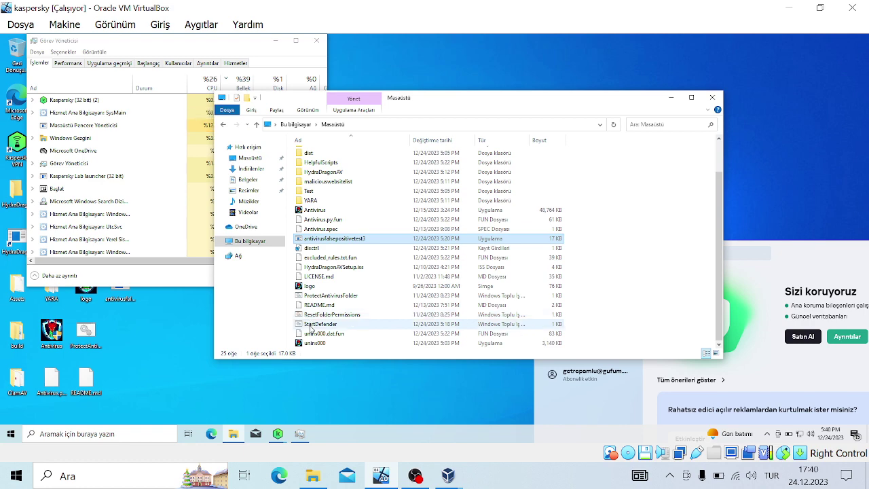
# - Run the ProtectAntivirusFolder batch script from the Desktop folder and dismiss its console window
pyautogui.doubleClick(310, 297)
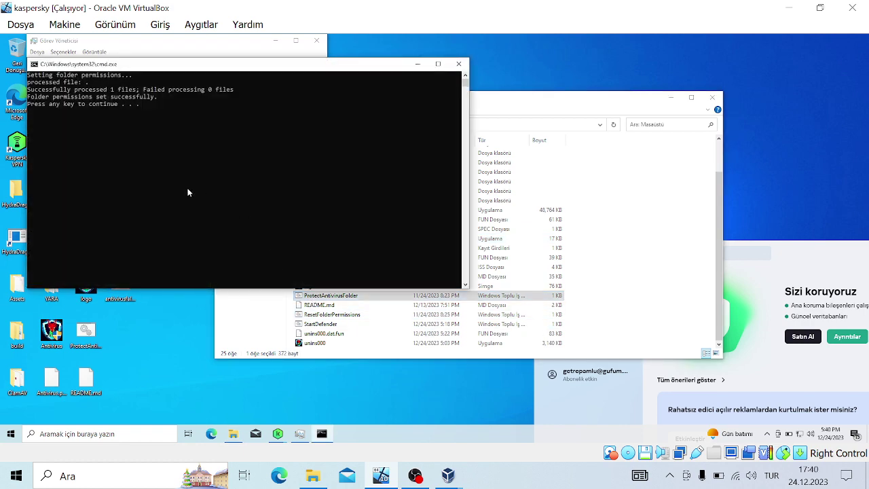
pyautogui.press('Return')
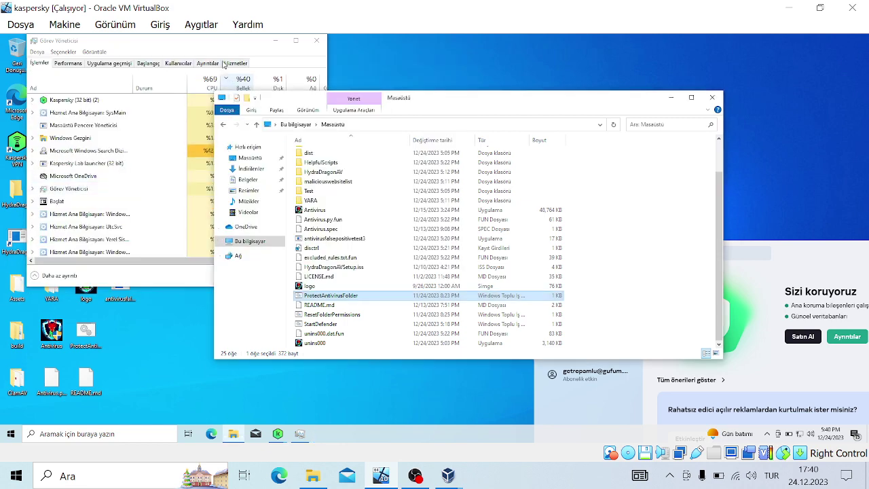
# - Move Task Manager away from the Desktop folder window and scan the YARA folder for viruses with Kaspersky
pyautogui.moveTo(221, 47); pyautogui.dragTo(428, 325)
pyautogui.click(324, 203)
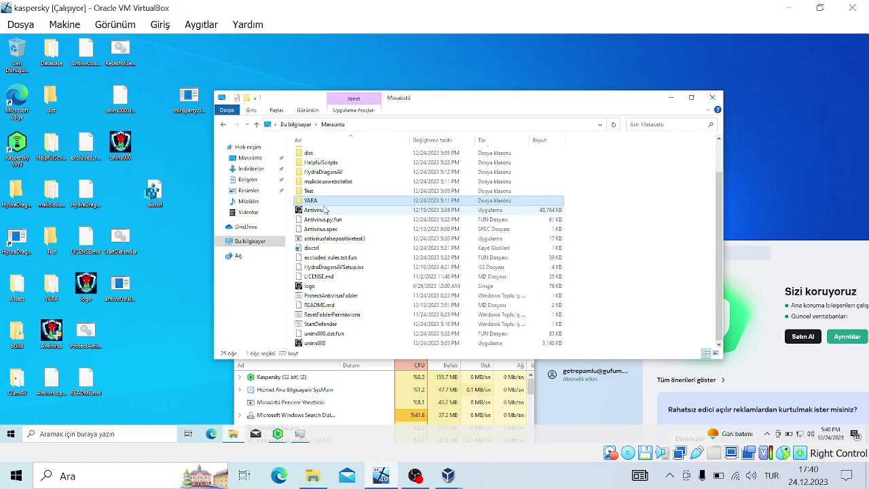
pyautogui.rightClick(324, 210)
pyautogui.rightClick(321, 202)
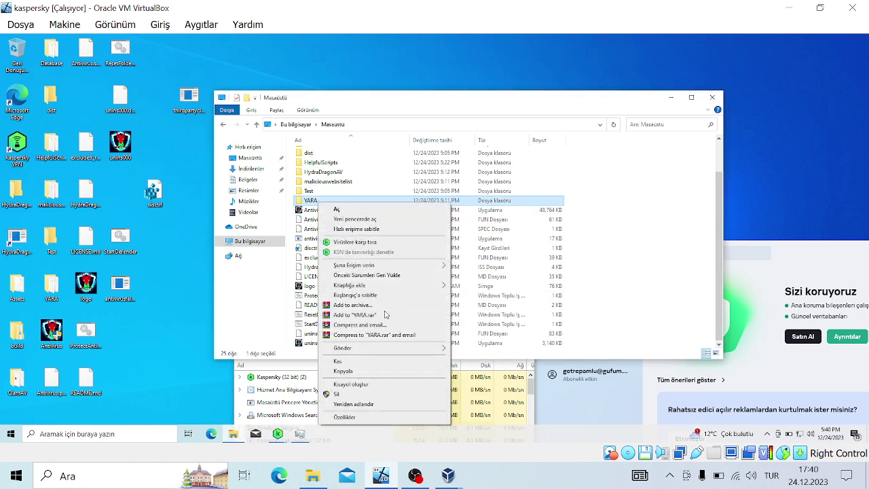
pyautogui.click(355, 242)
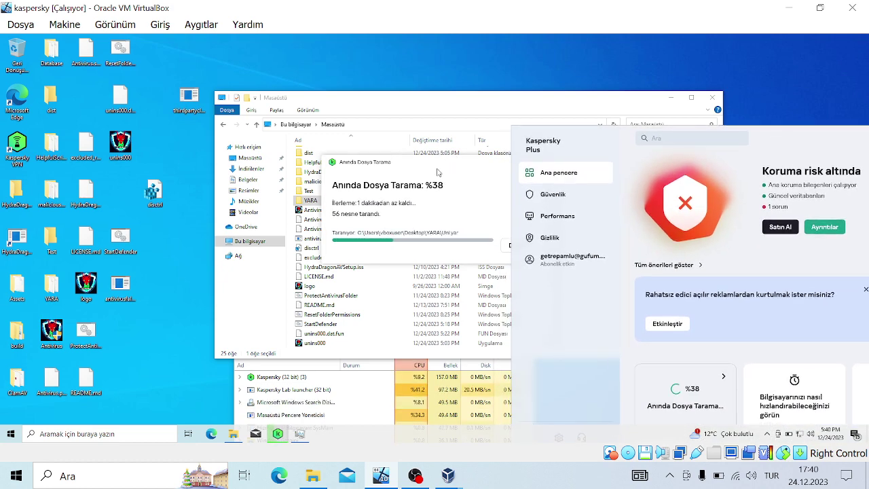
pyautogui.moveTo(437, 173); pyautogui.dragTo(432, 166)
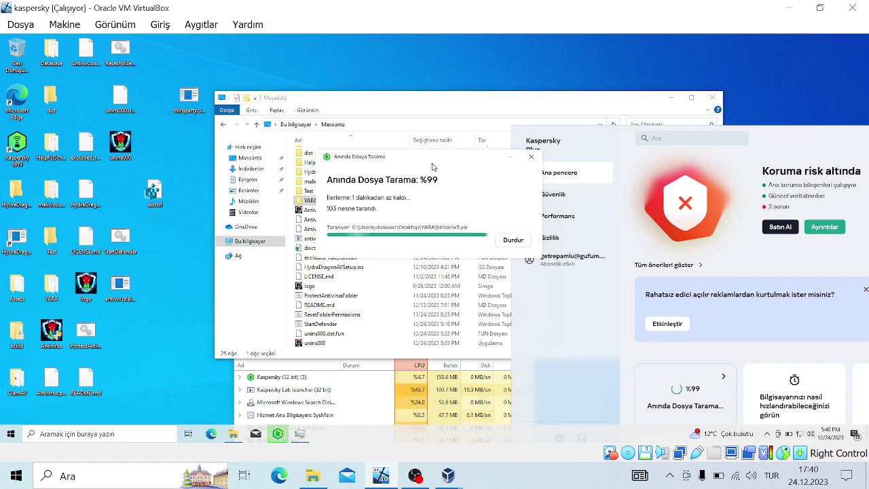
pyautogui.moveTo(433, 167); pyautogui.dragTo(427, 155)
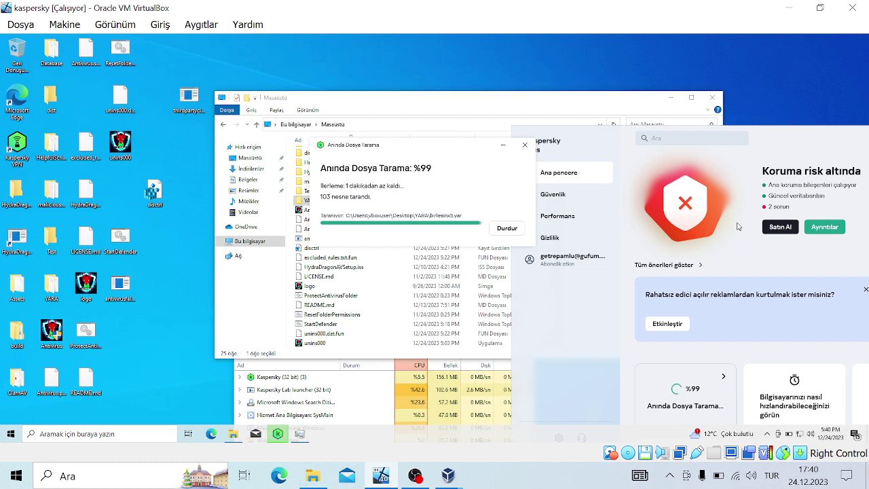
# - Resolve the UnitedL.yar and birlesinx5.yar detections in Kaspersky's notification center by deleting the infected files
pyautogui.click(824, 227)
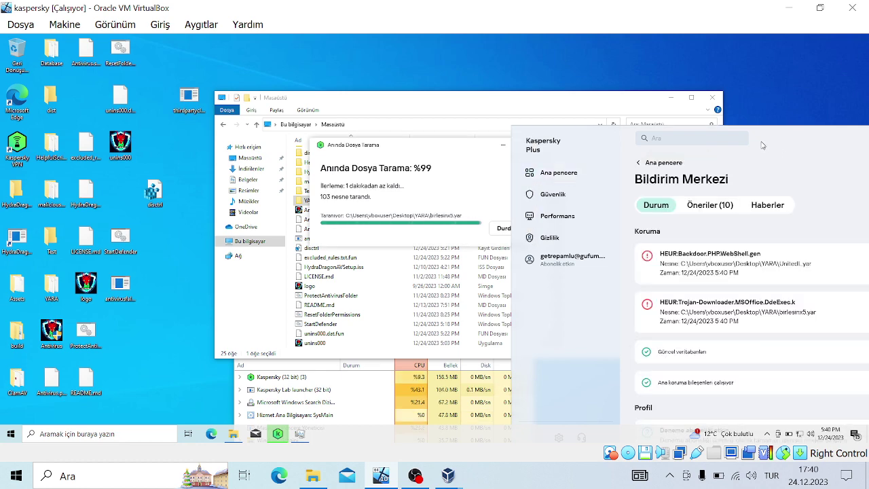
pyautogui.moveTo(764, 146); pyautogui.dragTo(640, 114)
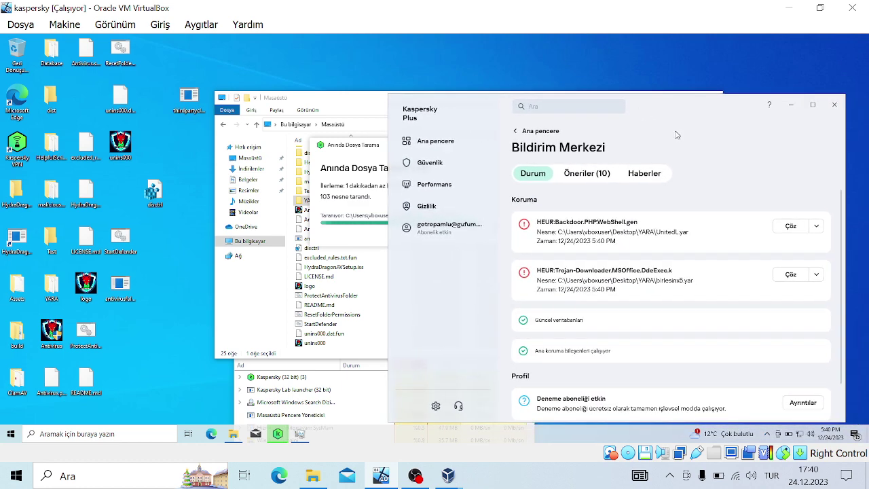
pyautogui.click(797, 230)
pyautogui.click(792, 275)
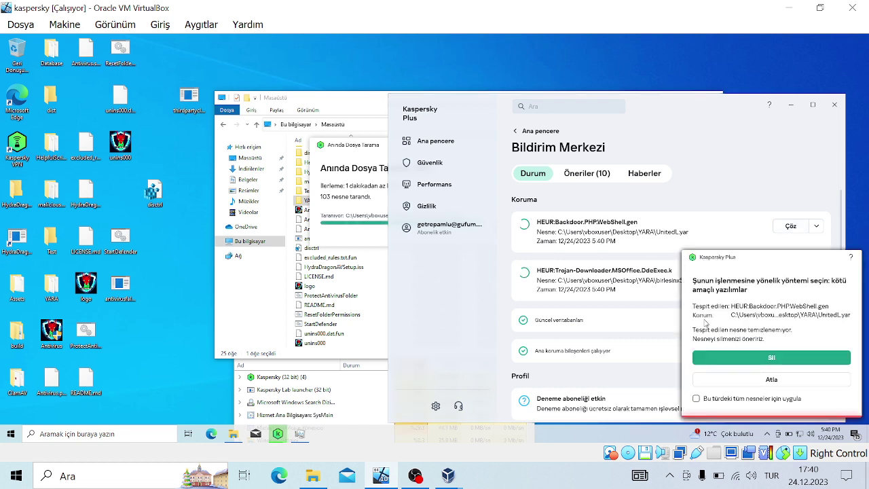
pyautogui.click(725, 358)
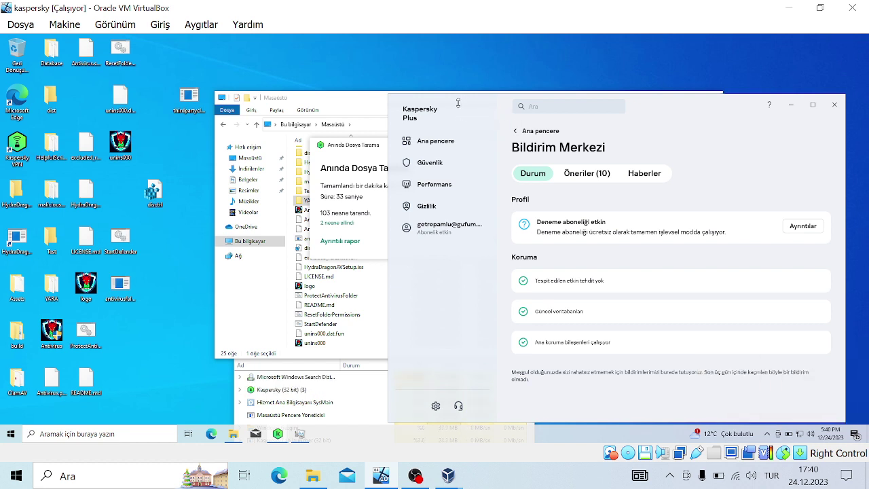
# - Enable Kaspersky Security Network in the security settings, accept its statement, and save the change
pyautogui.click(440, 172)
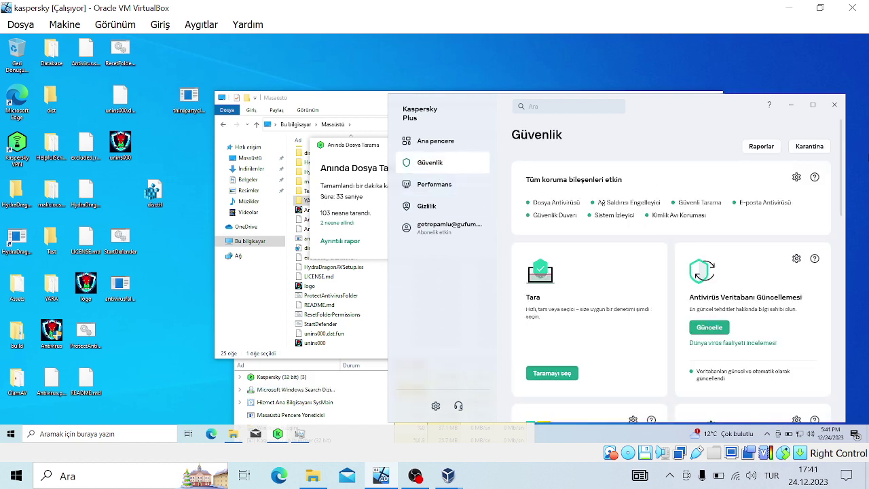
pyautogui.click(796, 176)
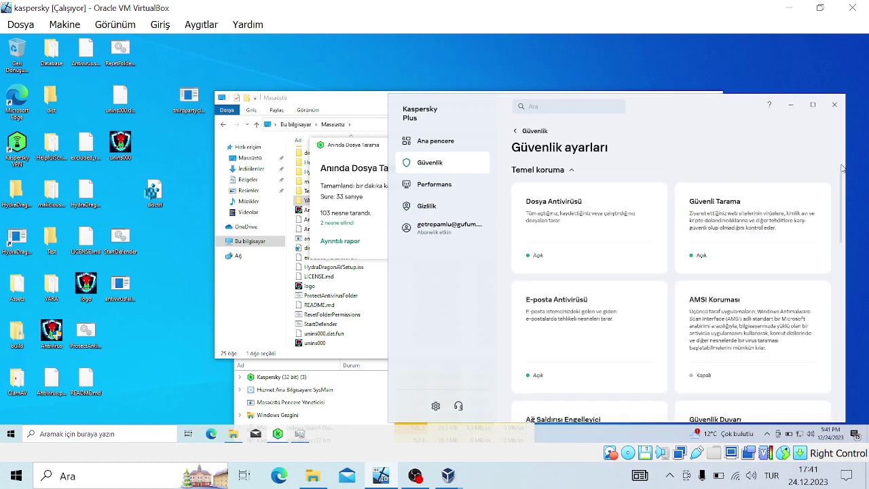
pyautogui.moveTo(840, 171); pyautogui.dragTo(840, 346)
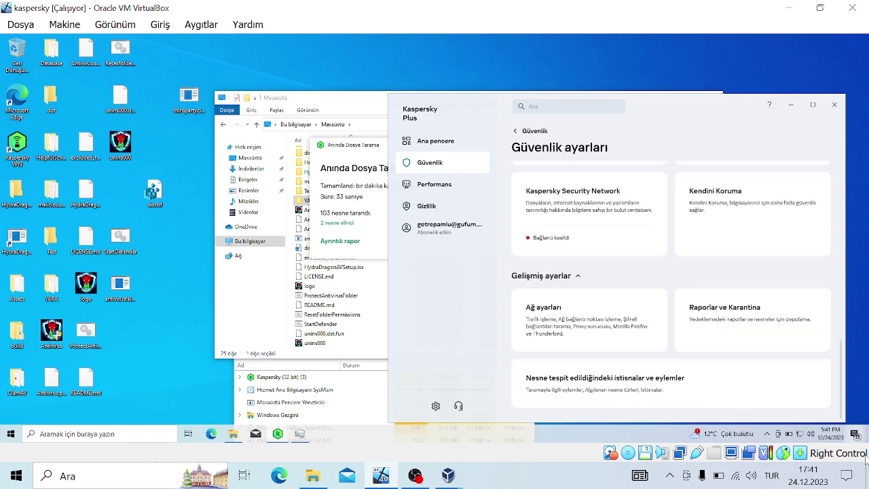
pyautogui.click(568, 242)
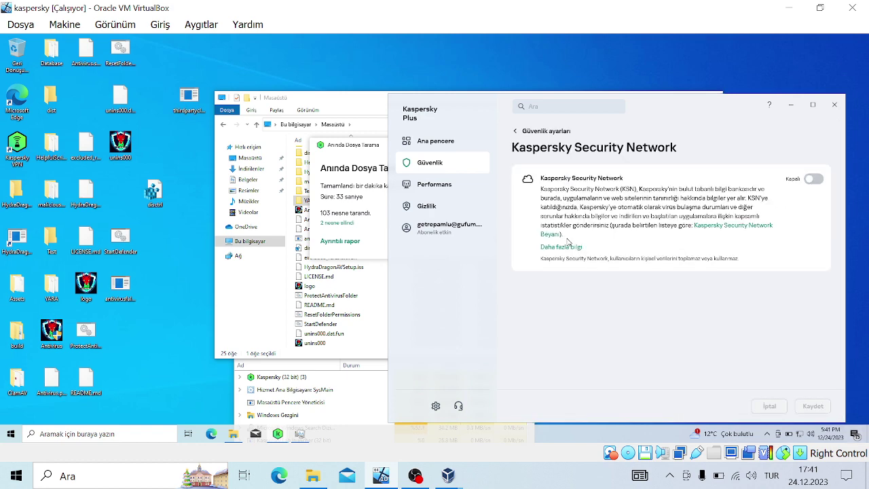
pyautogui.click(813, 178)
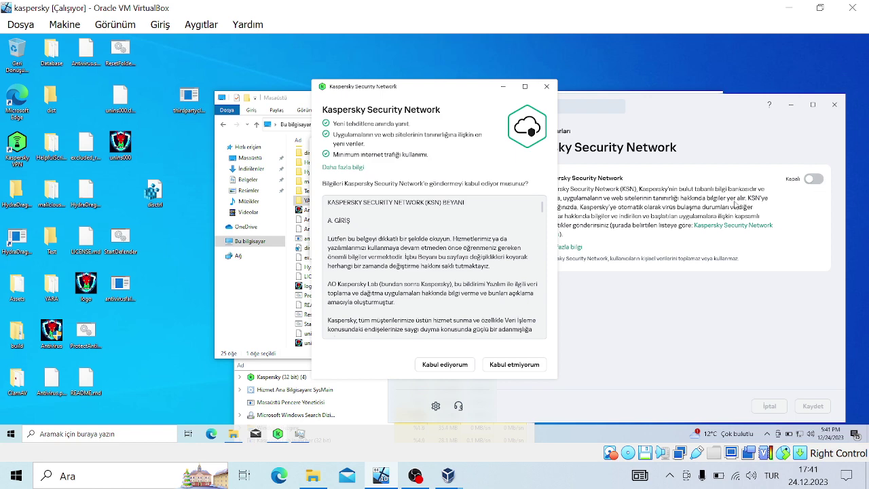
pyautogui.click(451, 362)
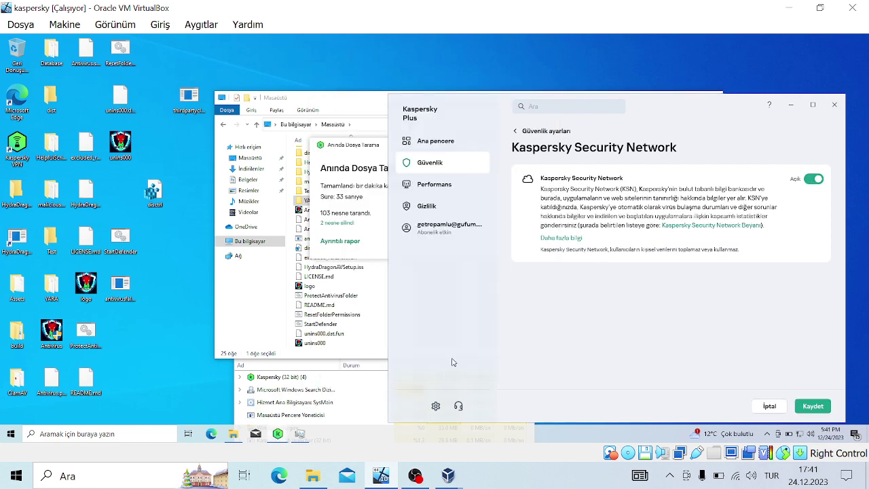
pyautogui.click(803, 406)
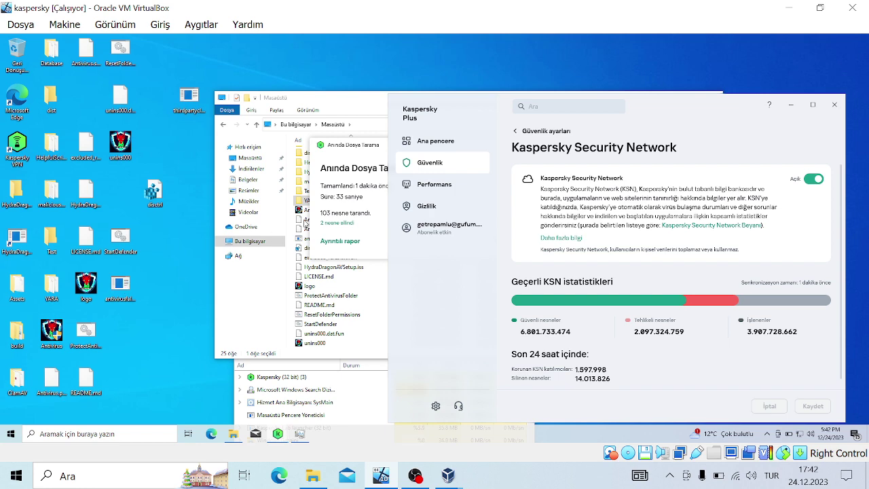
# - Open the YARA scan's detailed report and examine the intrusion prevention (Yetkisiz Erişim Önleme) events
pyautogui.click(347, 246)
pyautogui.click(346, 243)
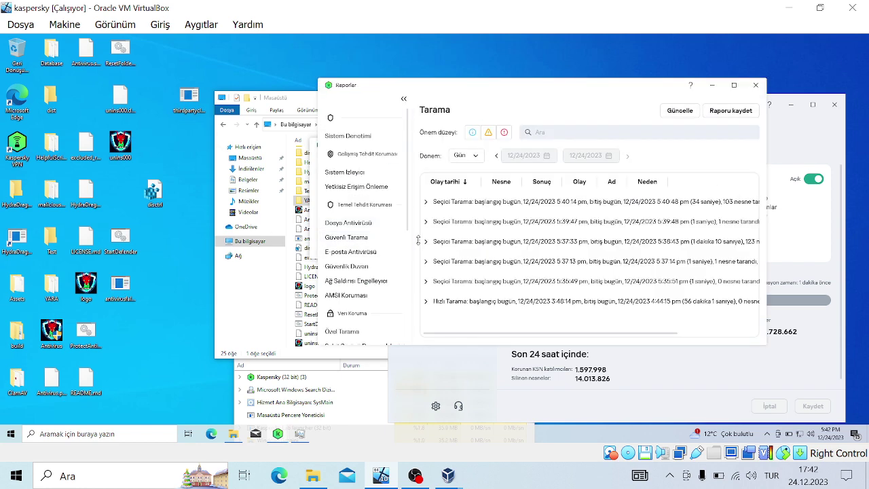
pyautogui.click(382, 189)
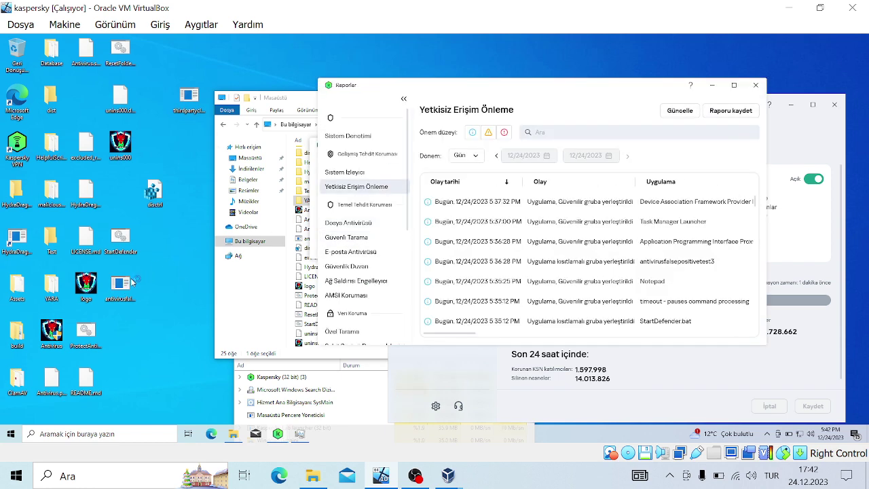
# - Return to the Desktop folder in File Explorer and run antivirusfalsepositivetest3
pyautogui.click(233, 433)
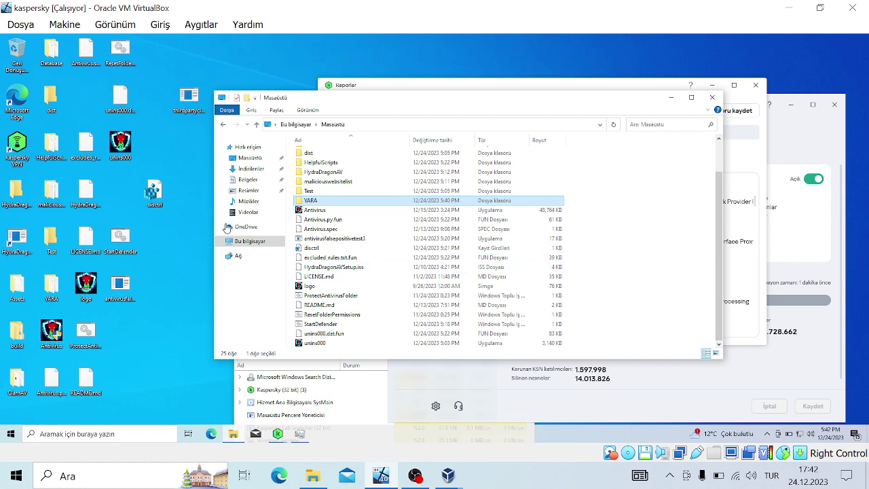
pyautogui.click(141, 71)
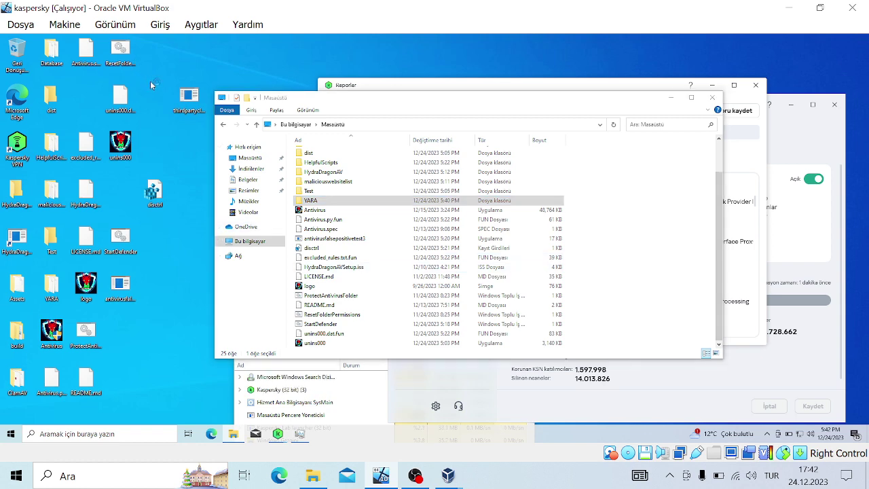
pyautogui.click(251, 170)
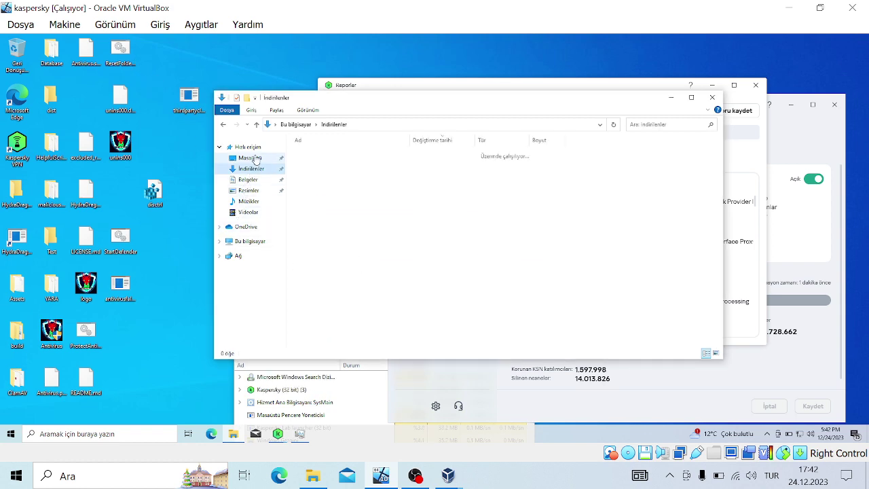
pyautogui.click(249, 158)
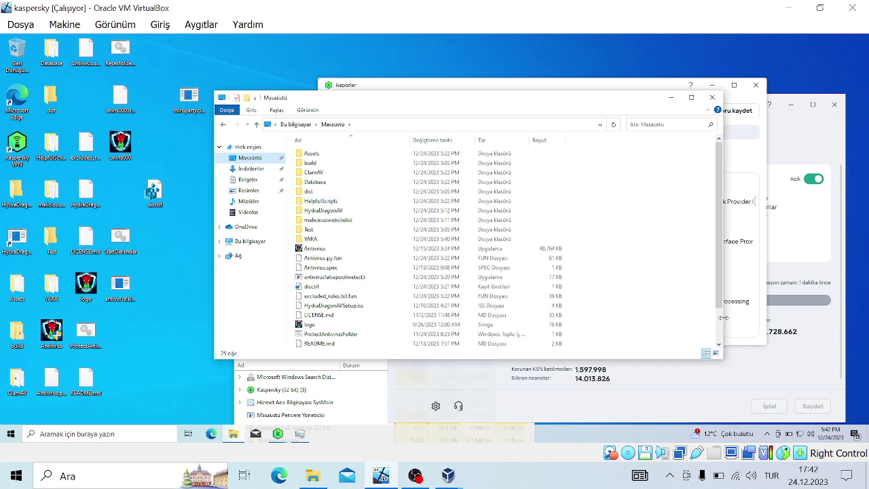
pyautogui.moveTo(722, 317); pyautogui.dragTo(719, 318)
pyautogui.scroll(-2, 720, 320)
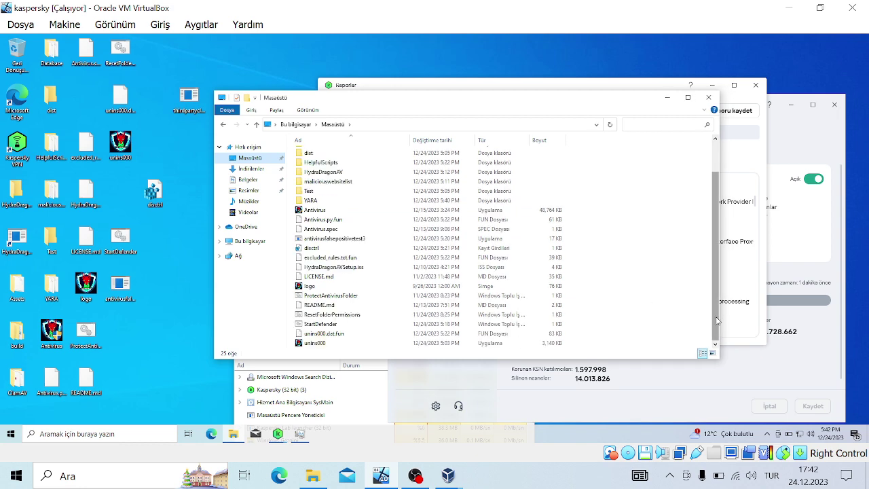
pyautogui.doubleClick(395, 241)
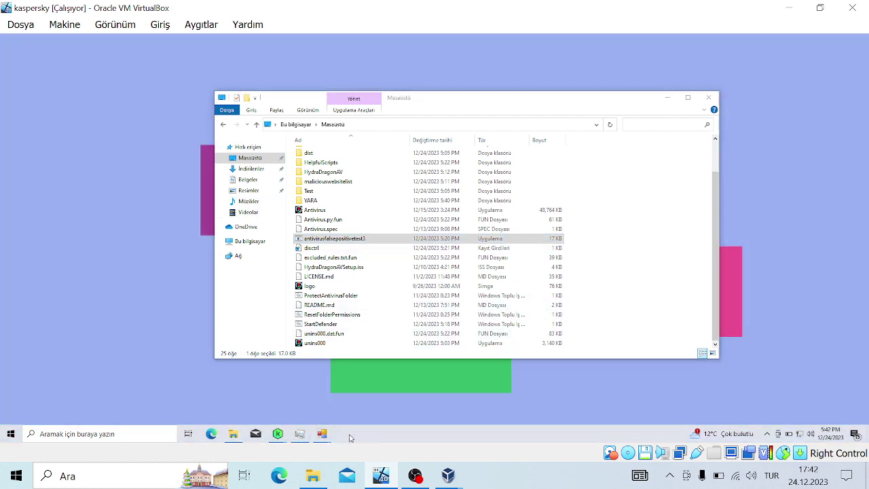
# - Bring up Task Manager over the running sample and sort its process list by name
pyautogui.rightClick(348, 435)
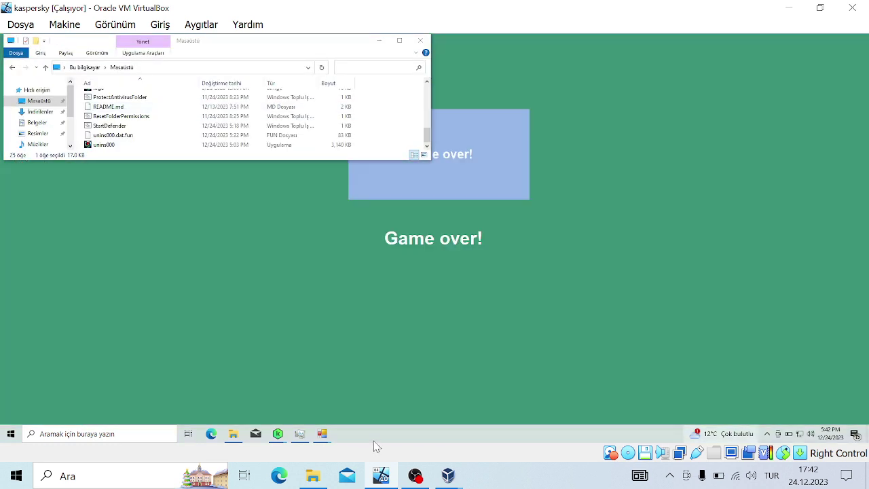
pyautogui.rightClick(374, 434)
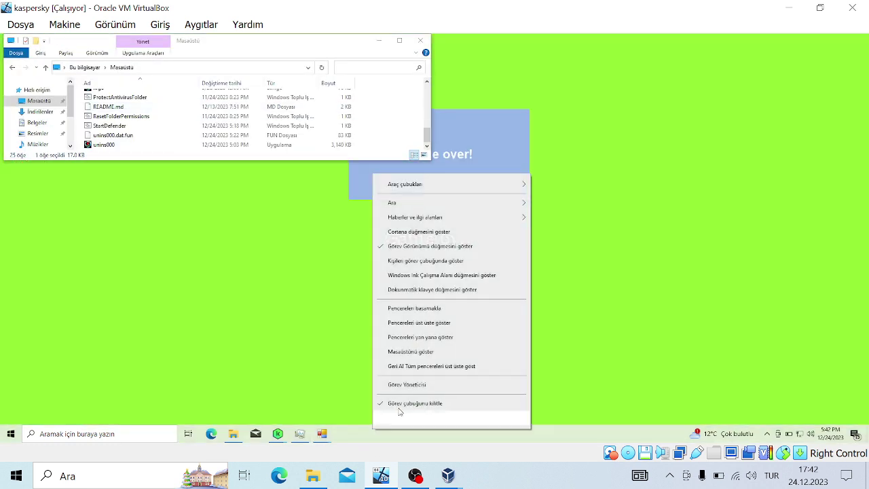
pyautogui.click(380, 384)
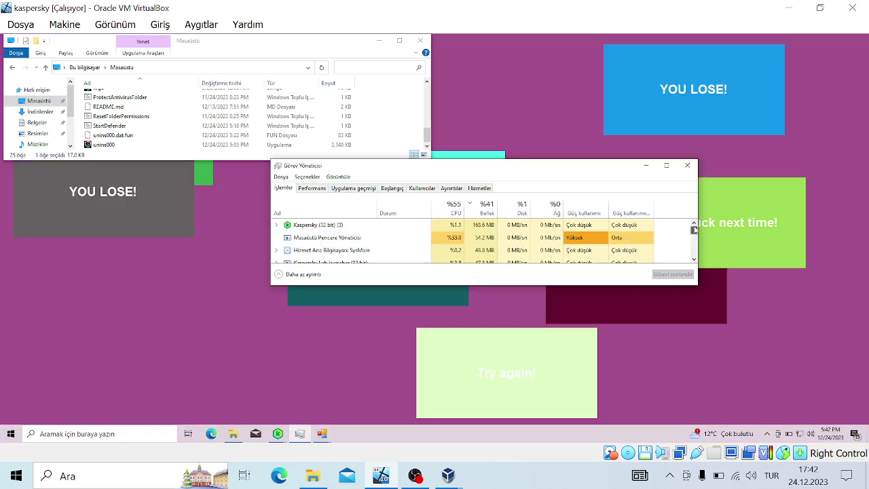
pyautogui.click(450, 205)
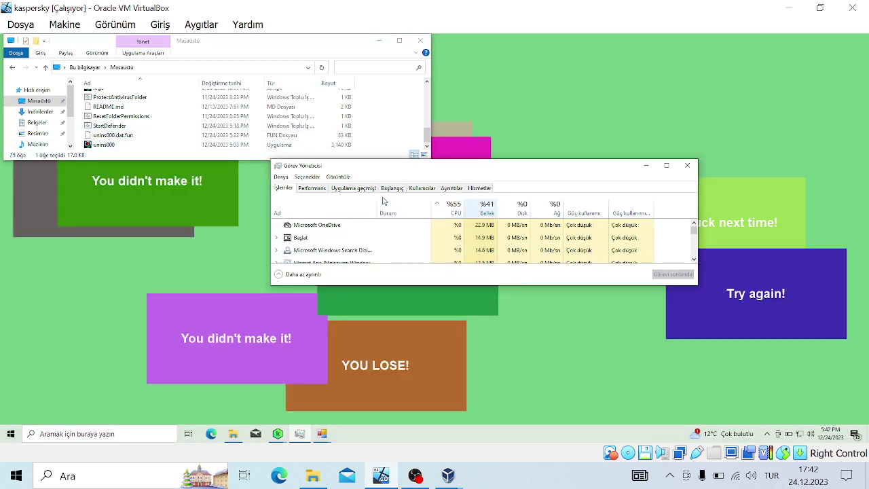
pyautogui.click(340, 211)
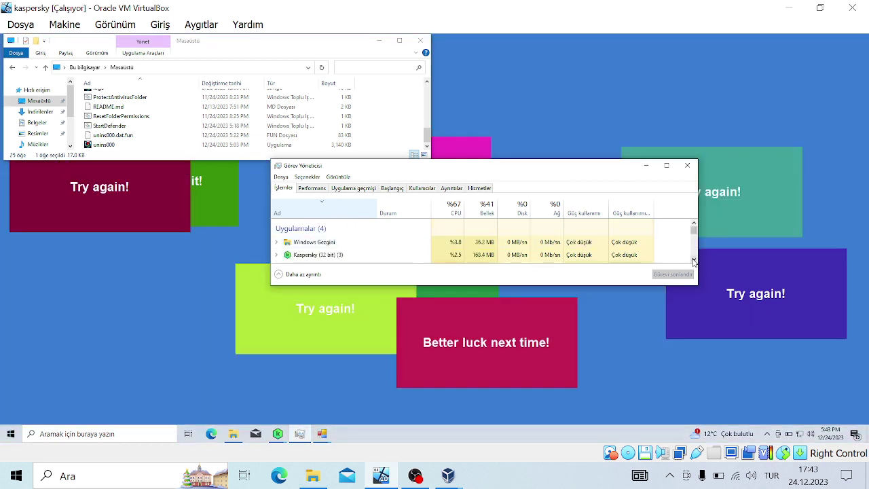
# - End the antivirusfalsepositivetest3 process and close the Task Manager and Desktop folder windows
pyautogui.click(694, 260)
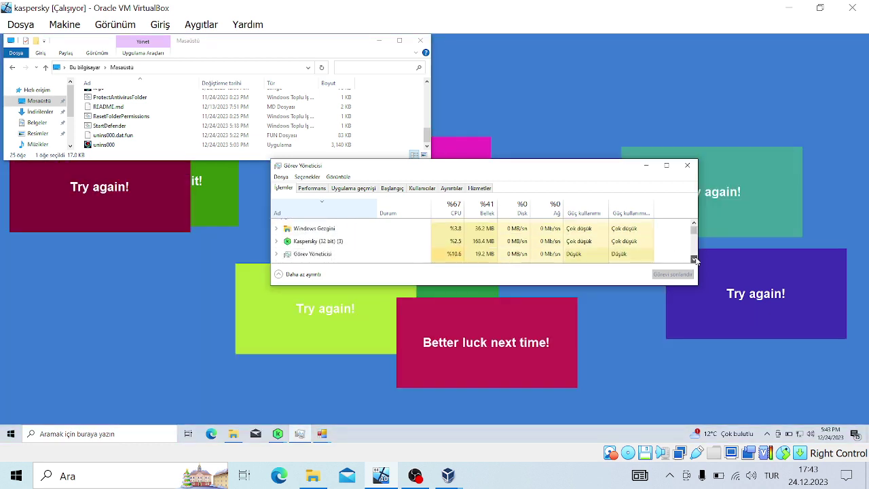
pyautogui.click(694, 259)
pyautogui.click(693, 259)
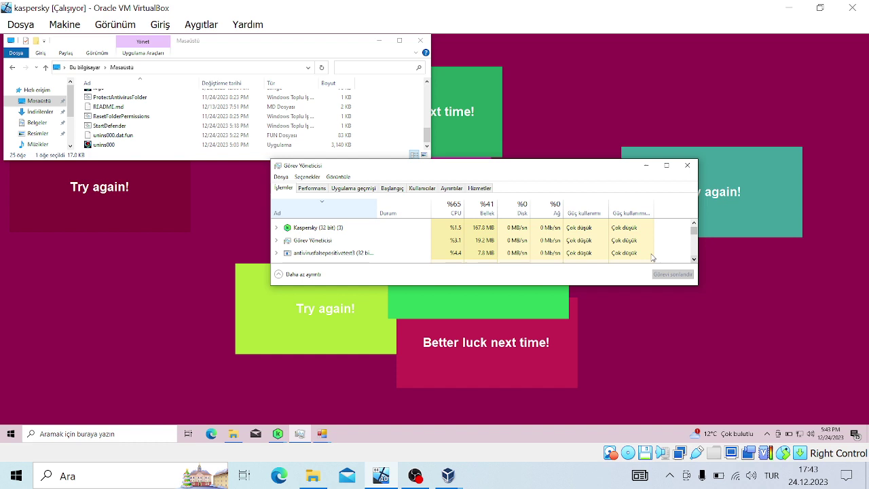
pyautogui.click(611, 257)
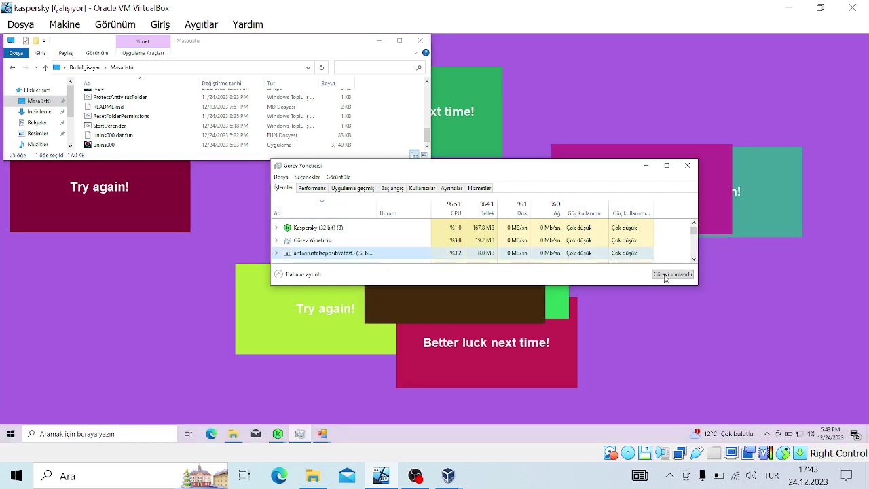
pyautogui.click(665, 277)
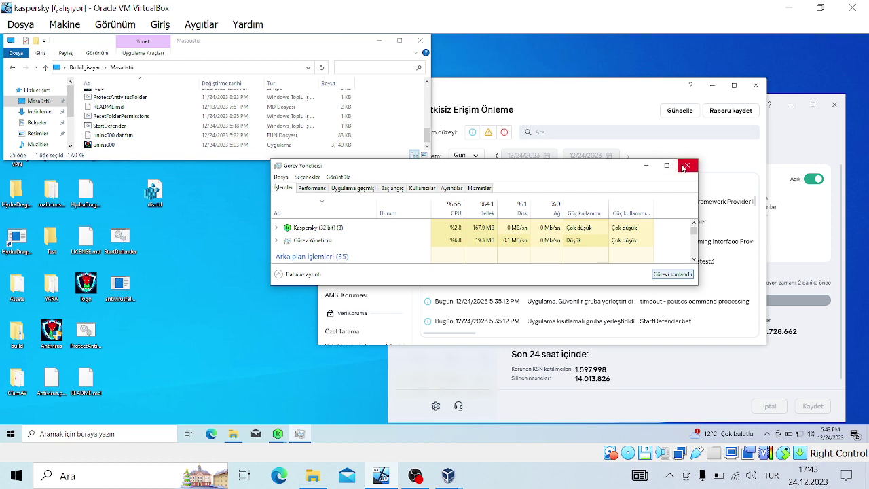
pyautogui.click(686, 166)
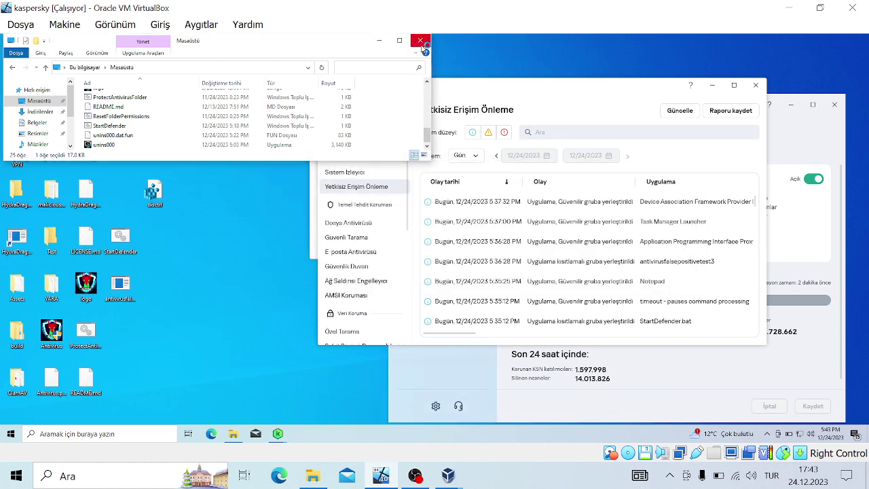
pyautogui.click(420, 41)
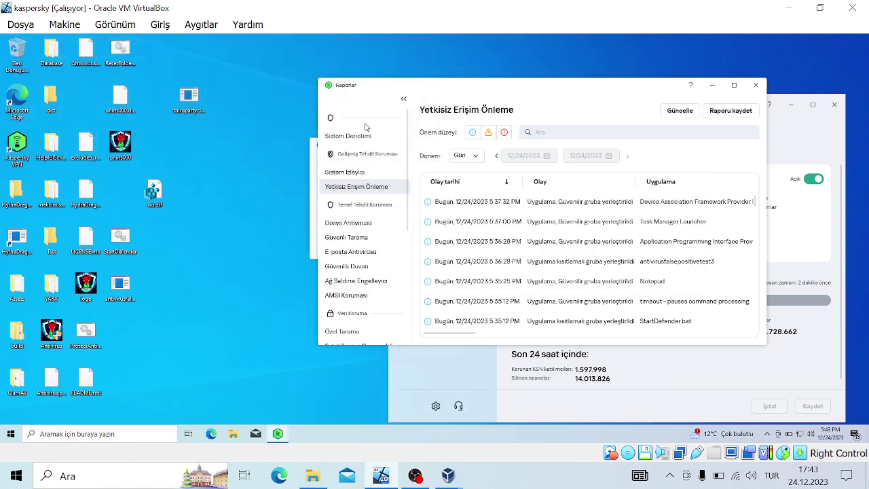
# - Close the Kaspersky report and instant file scan windows and open the Gizlilik (privacy) page
pyautogui.moveTo(388, 89); pyautogui.dragTo(283, 222)
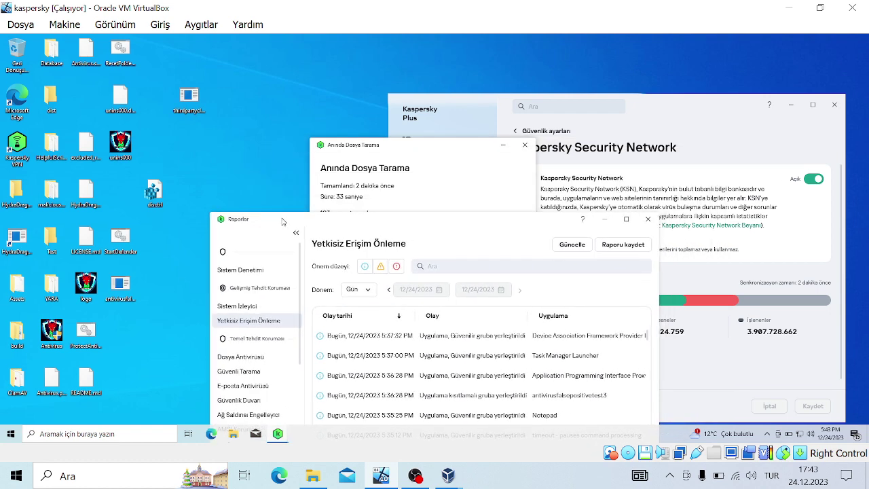
pyautogui.click(649, 220)
pyautogui.click(516, 244)
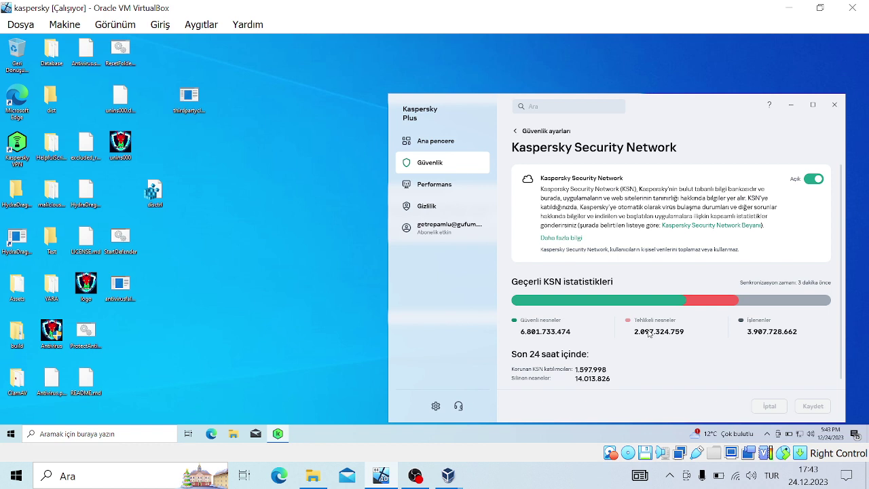
pyautogui.click(419, 204)
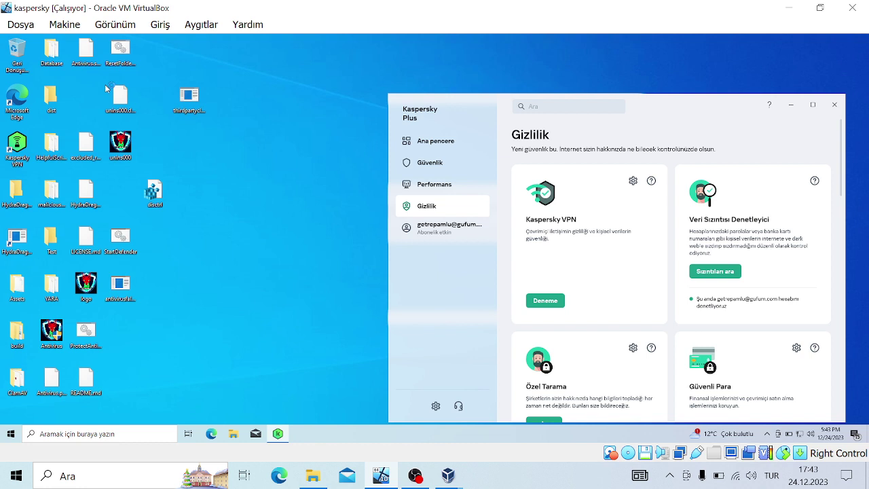
# - Restart Windows inside the virtual machine
pyautogui.click(10, 435)
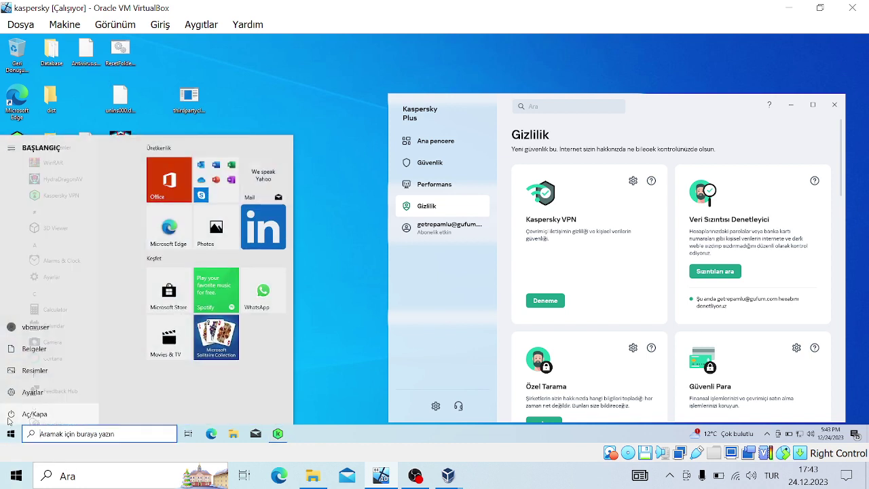
pyautogui.click(16, 410)
pyautogui.click(27, 392)
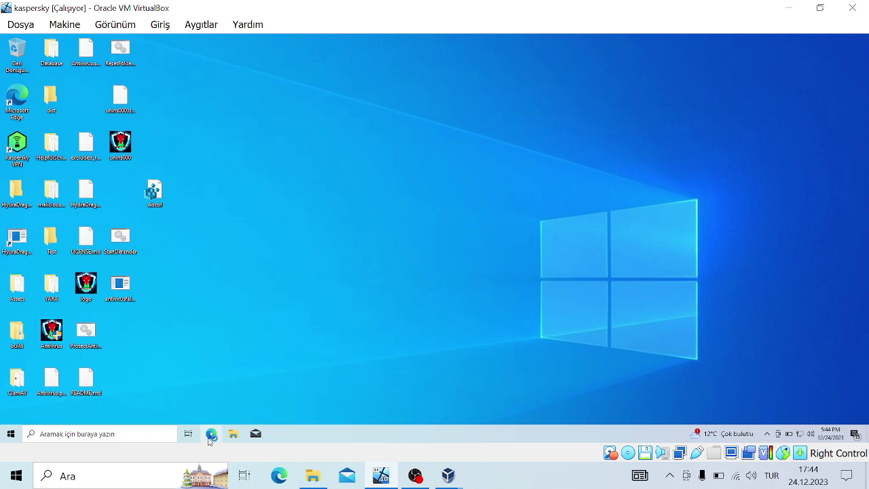
# - Search the web for hitmanpro in Microsoft Edge and open the HitmanPro website from the results
pyautogui.click(210, 438)
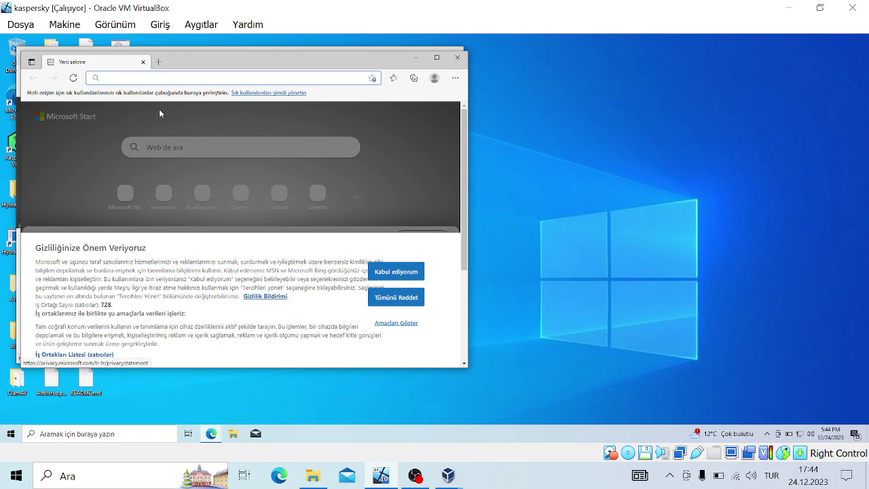
pyautogui.write('http')
pyautogui.press('Return')
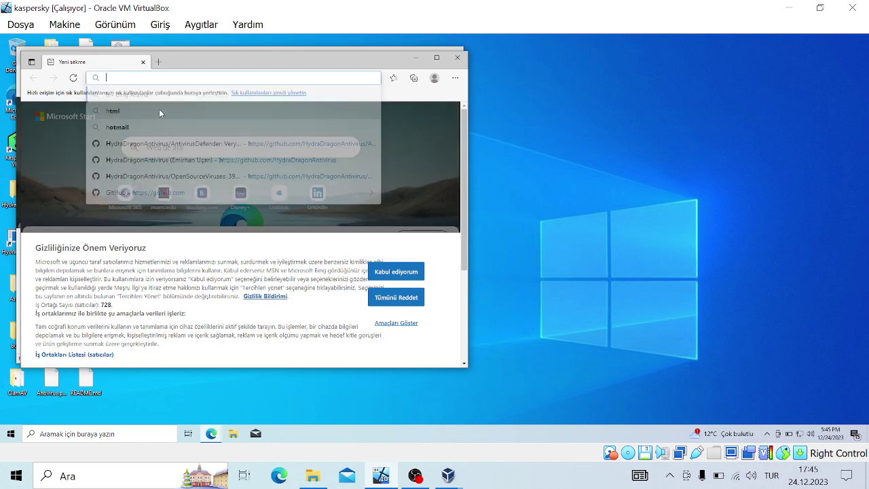
pyautogui.write('hitmanpro')
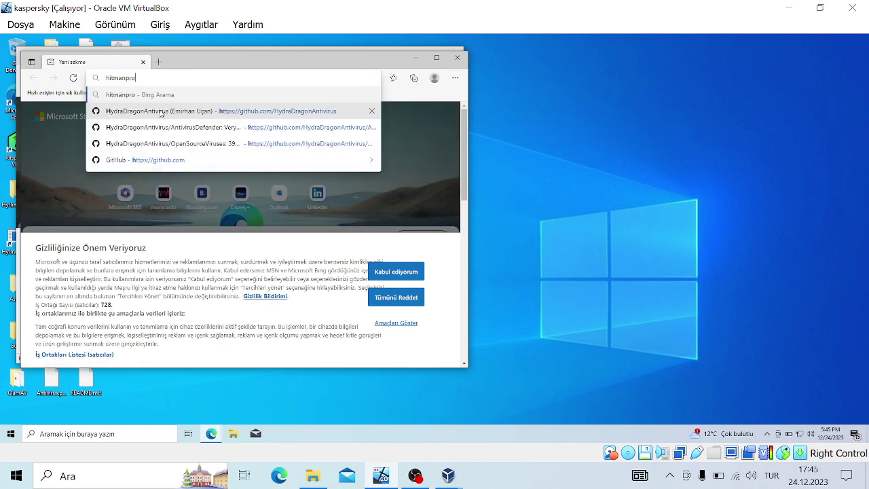
pyautogui.press('Return')
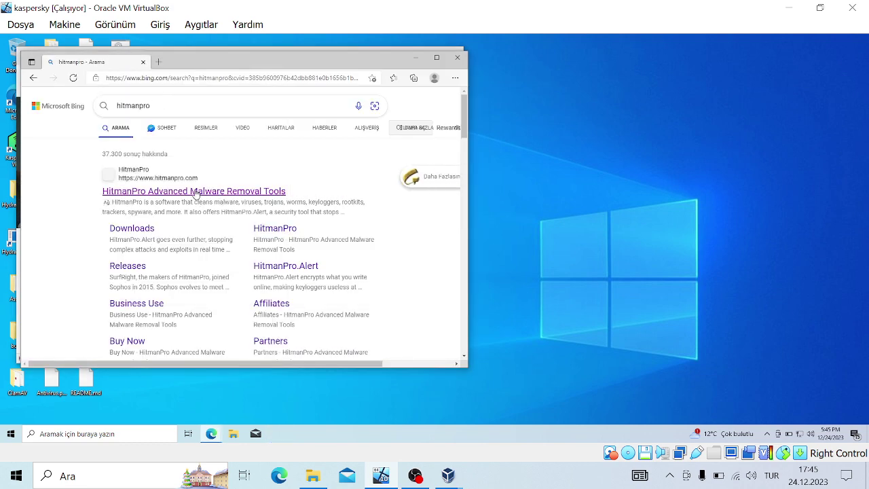
pyautogui.click(194, 191)
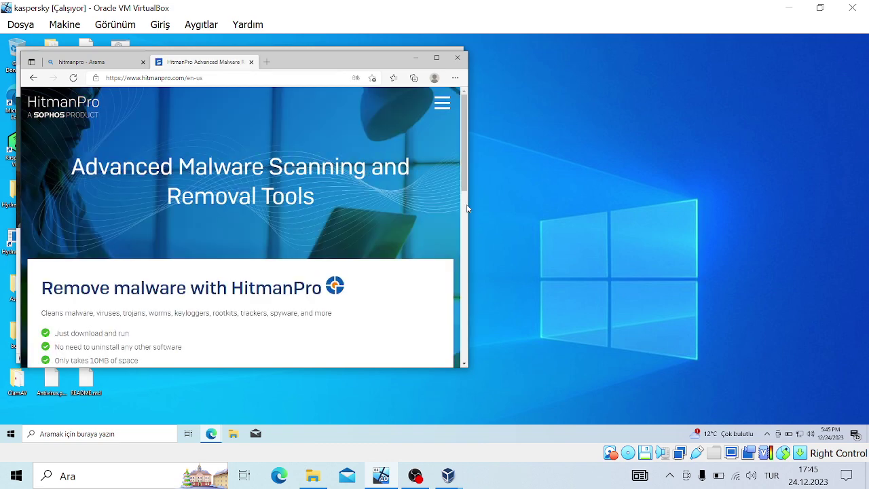
# - Go to the free 30-day trial's download page and download the 64-bit version of HitmanPro
pyautogui.click(465, 203)
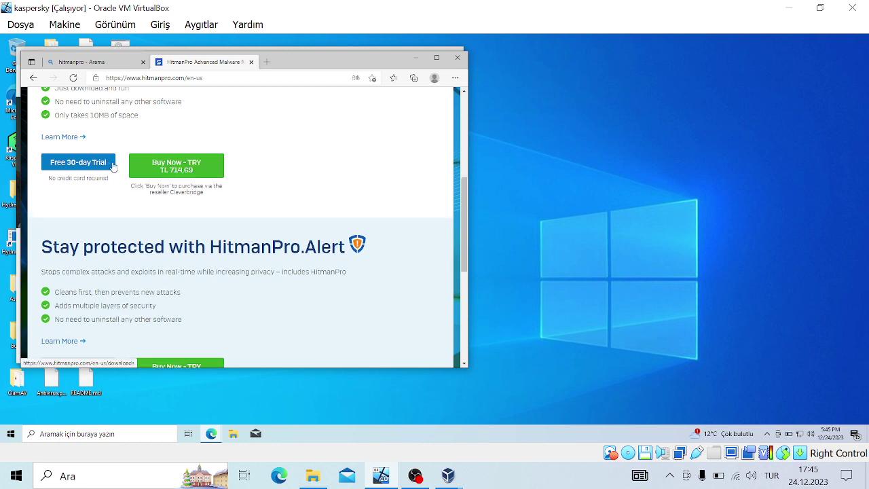
pyautogui.moveTo(462, 231)
pyautogui.mouseDown()
pyautogui.moveTo(465, 270)
pyautogui.moveTo(464, 216)
pyautogui.mouseUp()
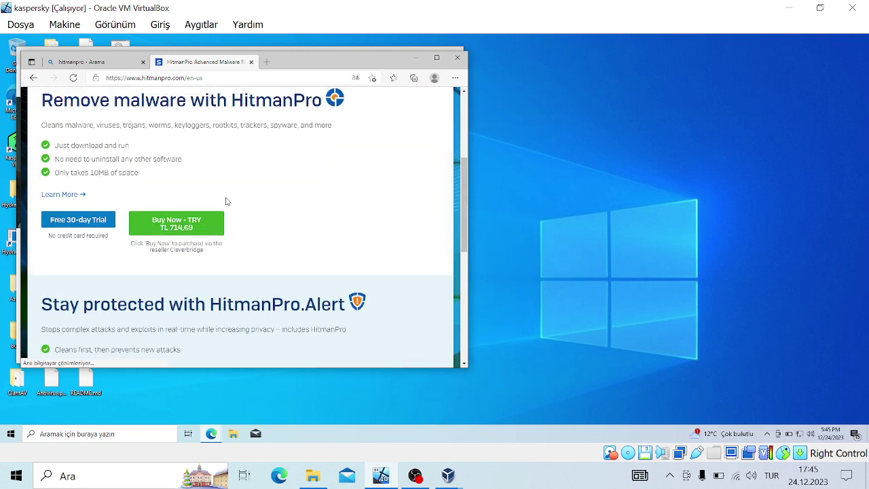
pyautogui.click(81, 220)
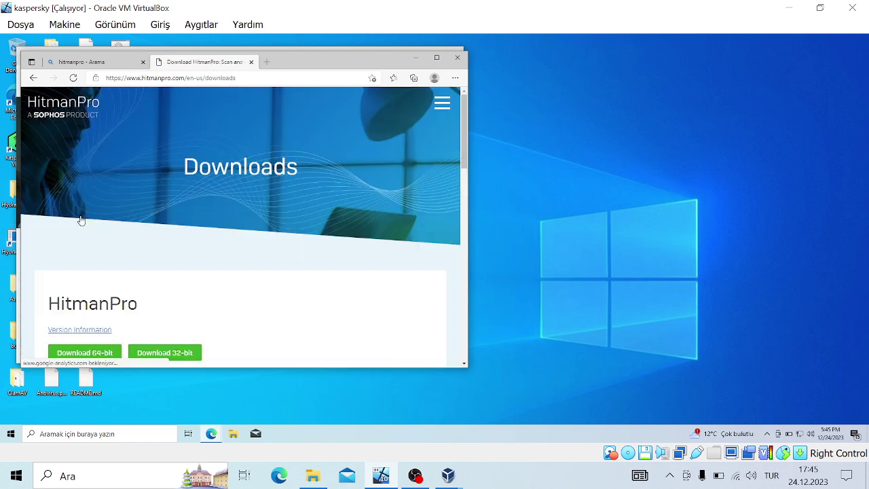
pyautogui.click(104, 353)
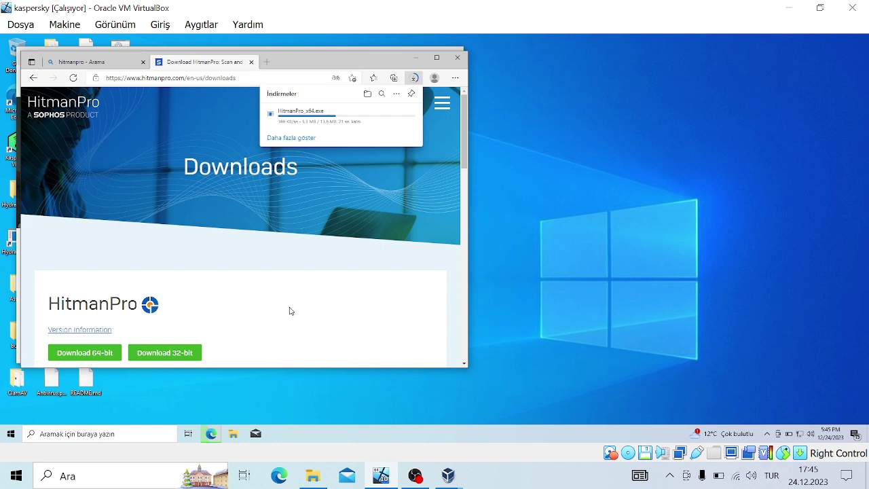
# - Run the downloaded HitmanPro_x64.exe and start a one-time scan without storing a copy on the computer
pyautogui.click(296, 115)
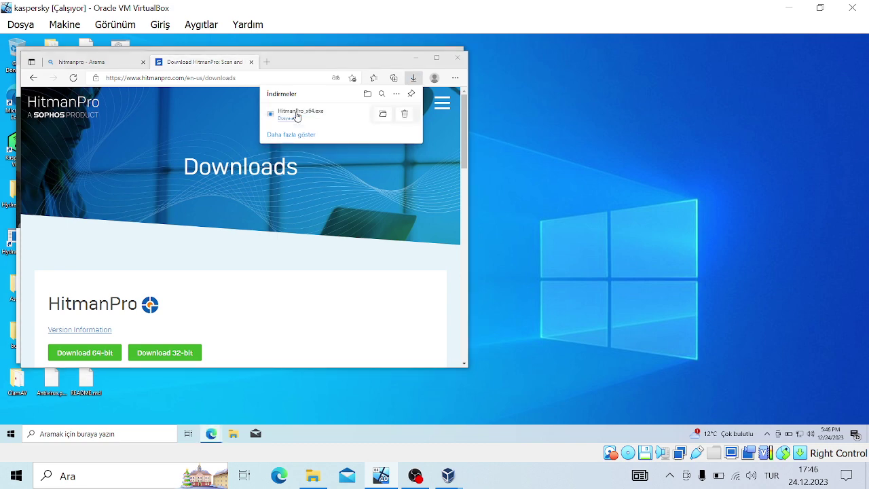
pyautogui.click(296, 116)
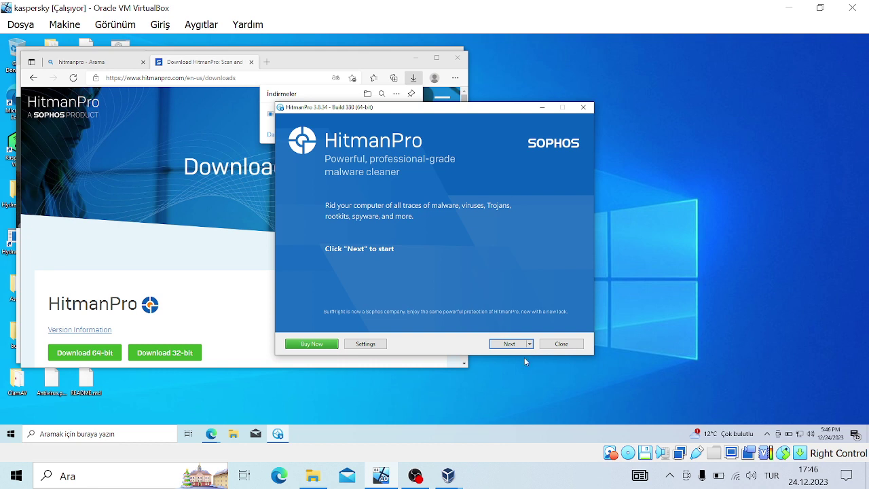
pyautogui.click(513, 346)
pyautogui.click(513, 347)
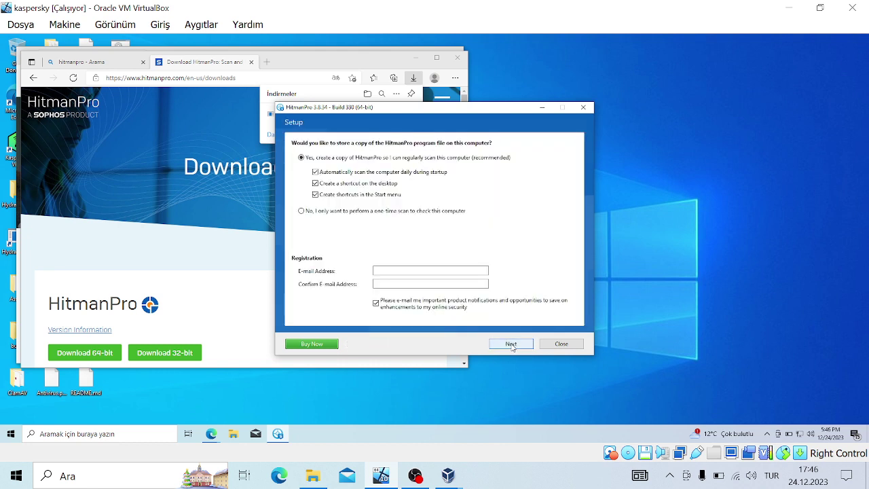
pyautogui.click(369, 212)
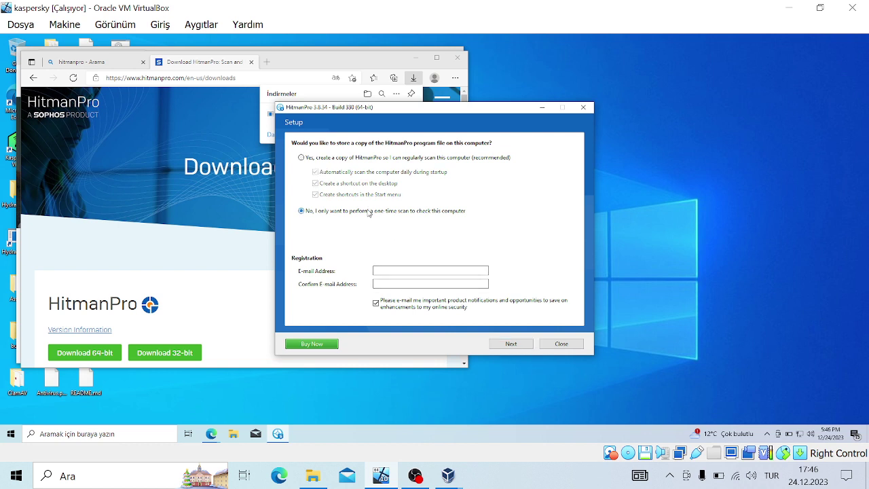
pyautogui.click(510, 343)
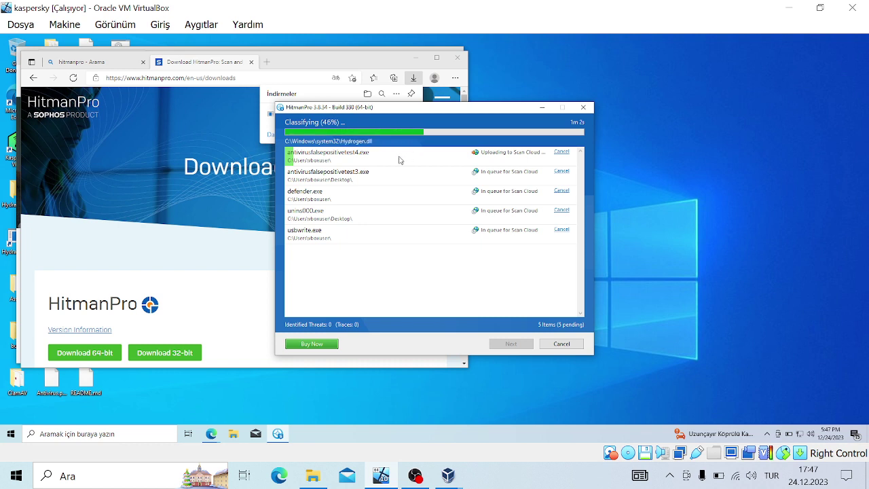
# - Move both browser windows away from the HitmanPro scan list and select the antivirusfalsepositivetest4.exe entry
pyautogui.click(378, 176)
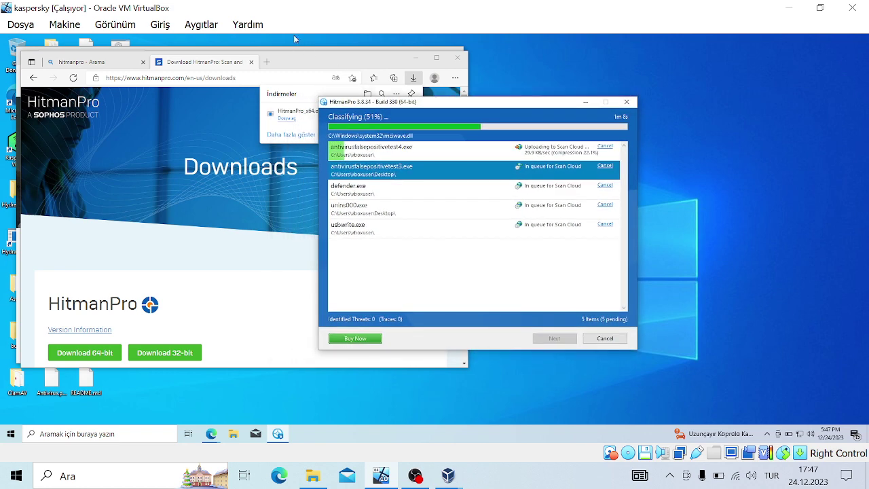
pyautogui.moveTo(311, 61); pyautogui.dragTo(521, 334)
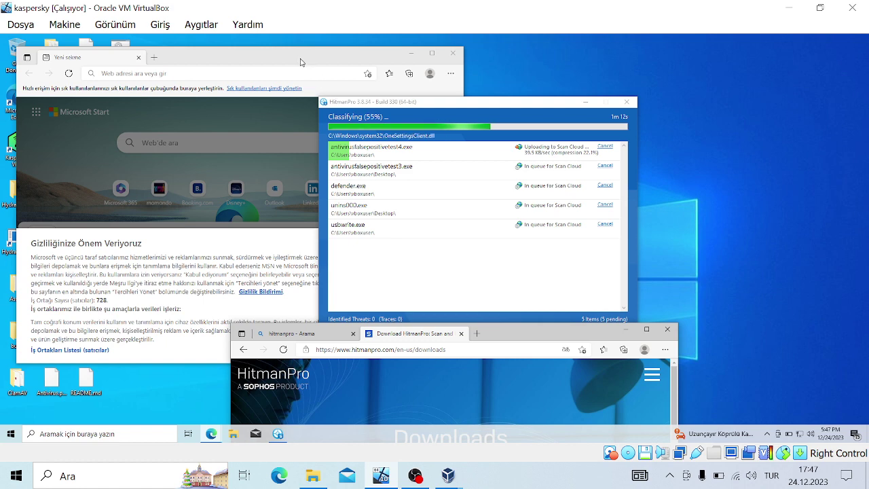
pyautogui.moveTo(303, 61); pyautogui.dragTo(473, 352)
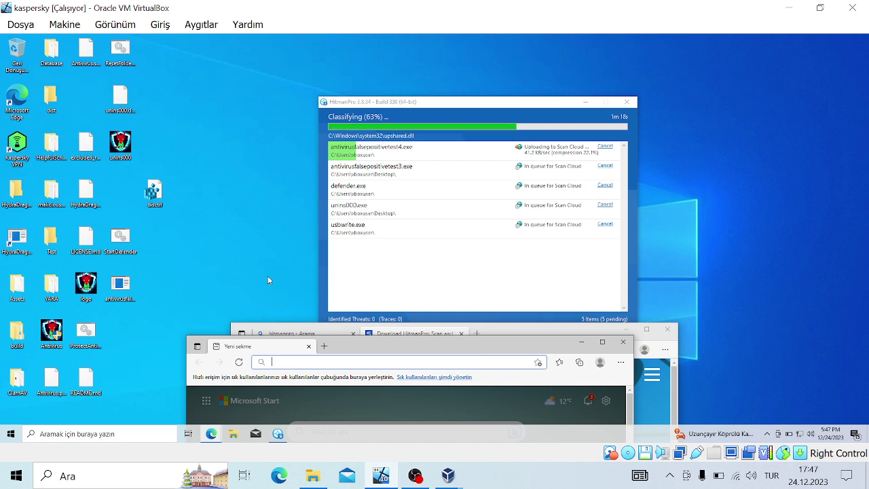
pyautogui.click(446, 156)
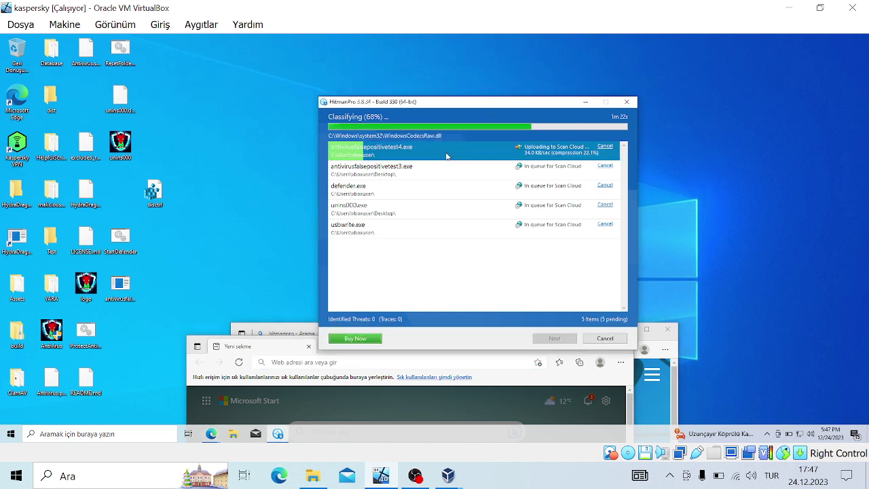
# - Open the vboxuser folder under Kullanıcılar on the C: drive in File Explorer
pyautogui.click(233, 433)
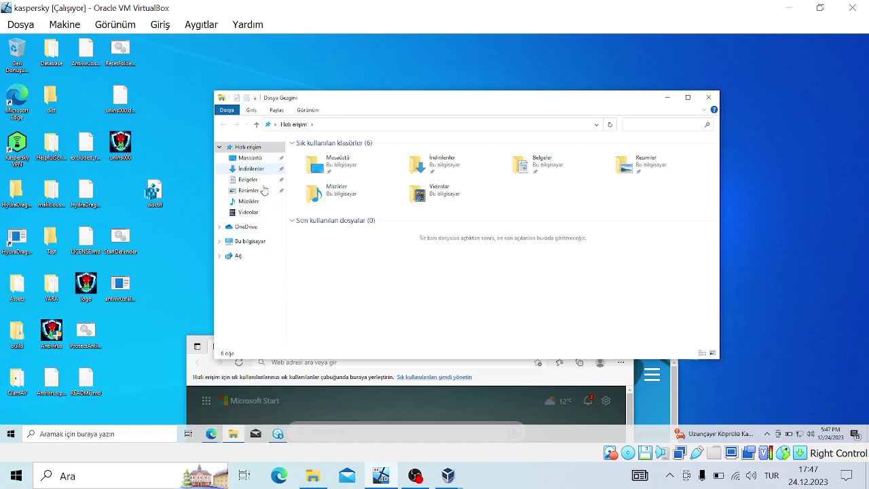
pyautogui.click(261, 241)
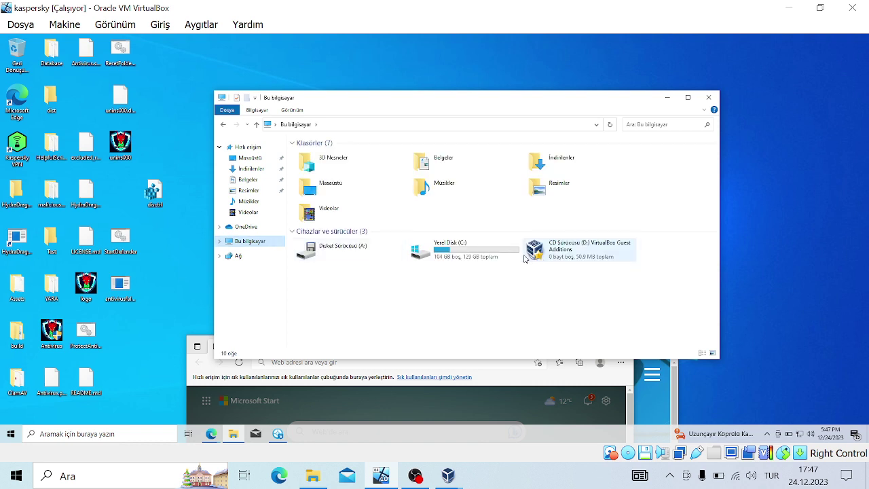
pyautogui.doubleClick(445, 249)
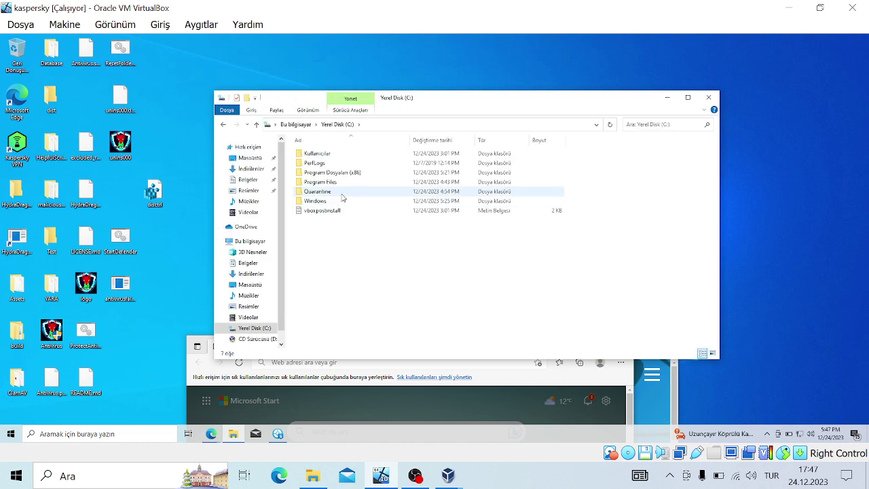
pyautogui.doubleClick(323, 155)
pyautogui.doubleClick(323, 164)
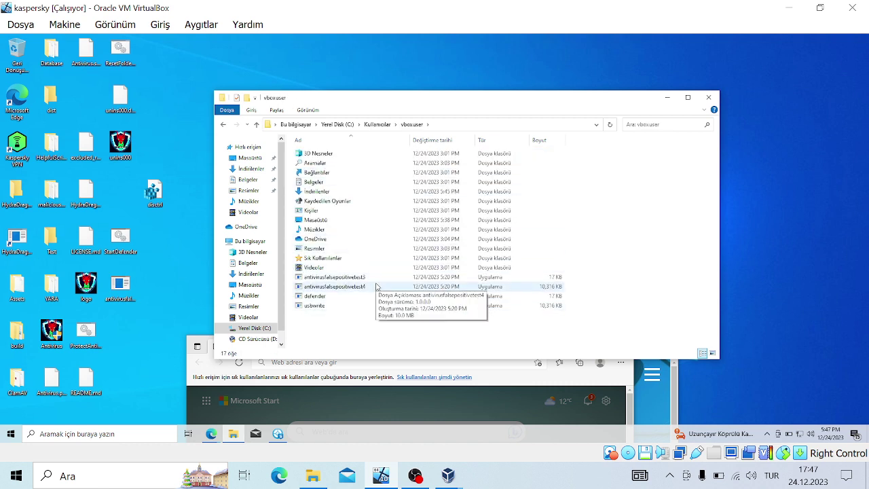
# - Try to run antivirusfalsepositivetest4 from the vboxuser folder and dismiss the error dialog
pyautogui.doubleClick(378, 288)
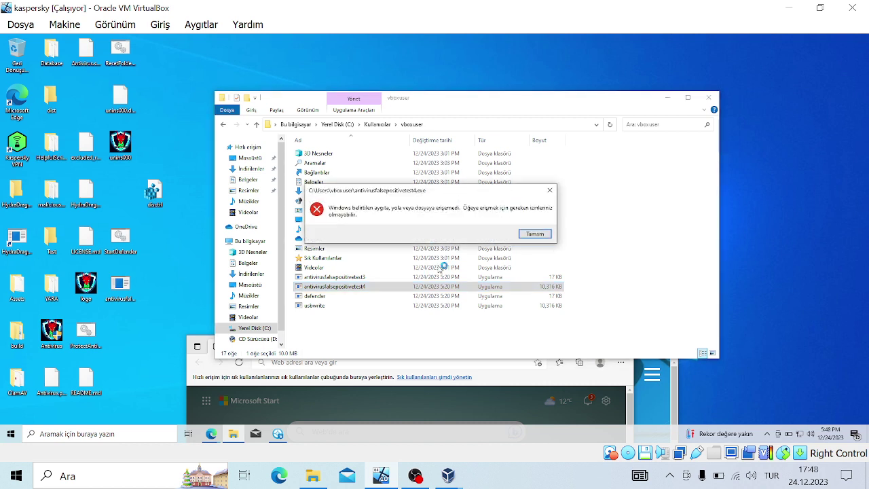
pyautogui.click(521, 234)
pyautogui.click(521, 233)
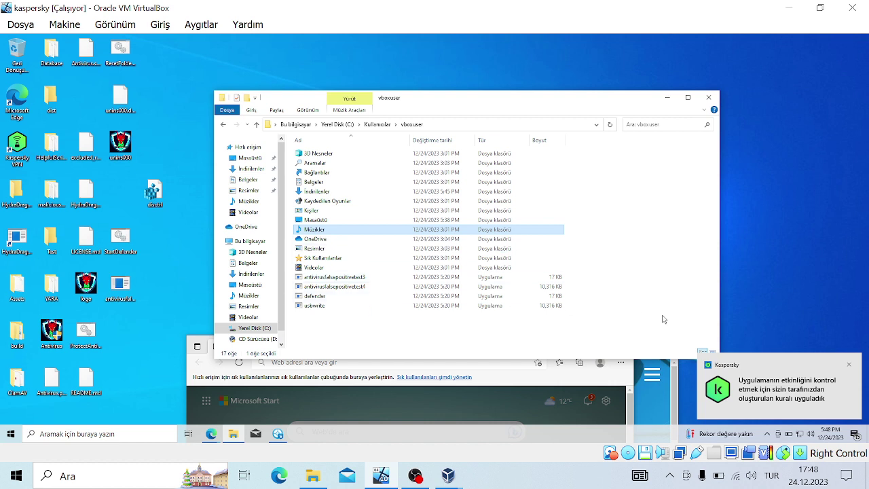
# - Open the report from the Kaspersky notification, examine the latest intrusion prevention events and their details, and minimize the report
pyautogui.click(732, 387)
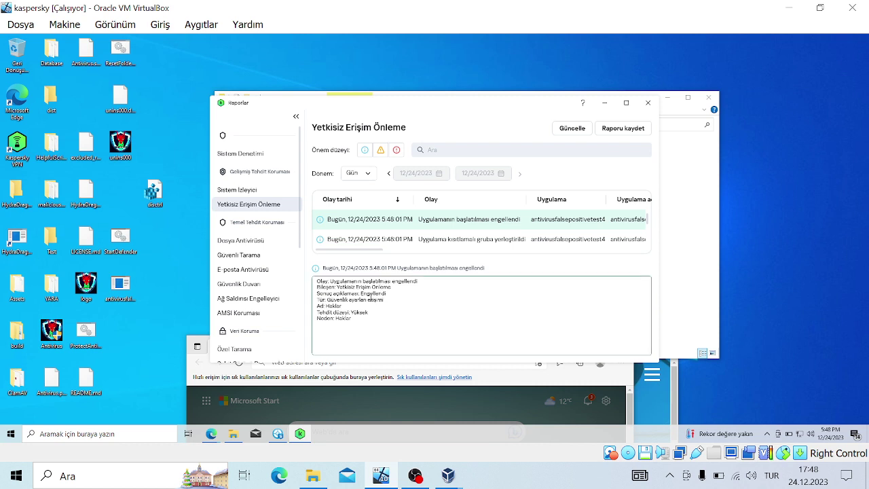
pyautogui.doubleClick(373, 293)
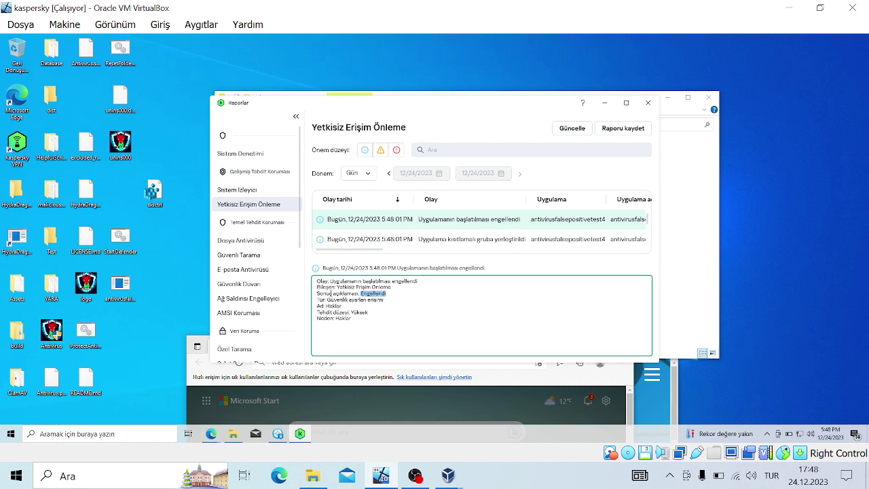
pyautogui.doubleClick(325, 294)
pyautogui.click(397, 248)
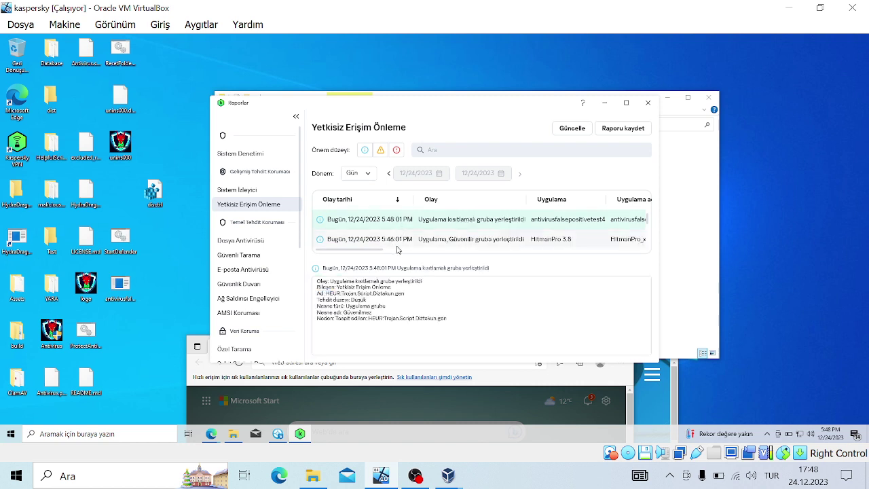
pyautogui.click(397, 248)
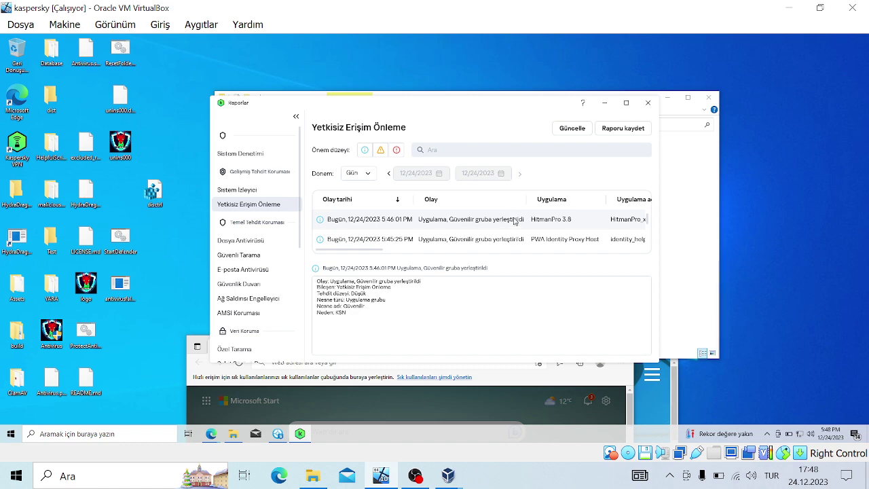
pyautogui.click(604, 103)
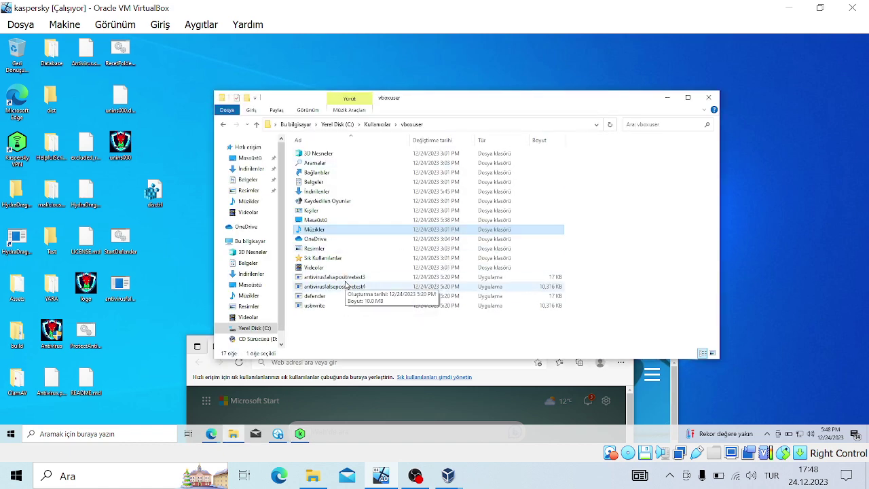
# - Run the defender application from the vboxuser folder
pyautogui.moveTo(336, 286); pyautogui.dragTo(339, 291)
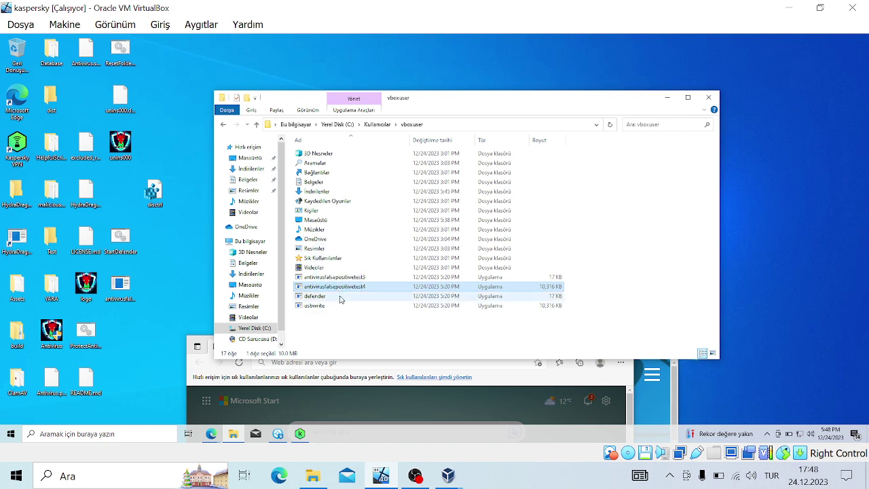
pyautogui.doubleClick(341, 297)
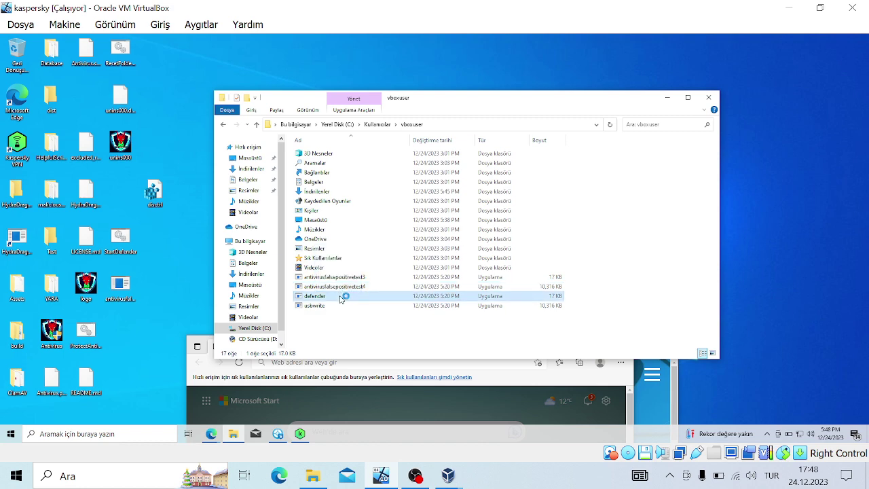
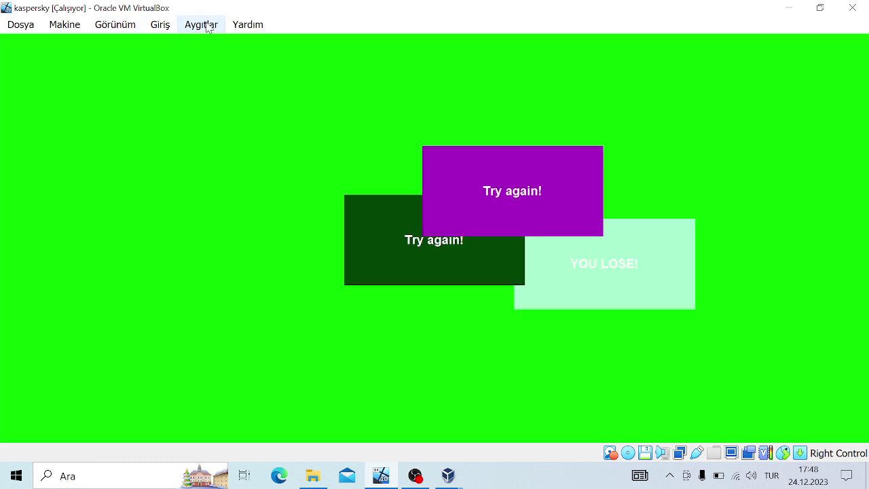
pyautogui.click(205, 25)
pyautogui.moveTo(149, 27)
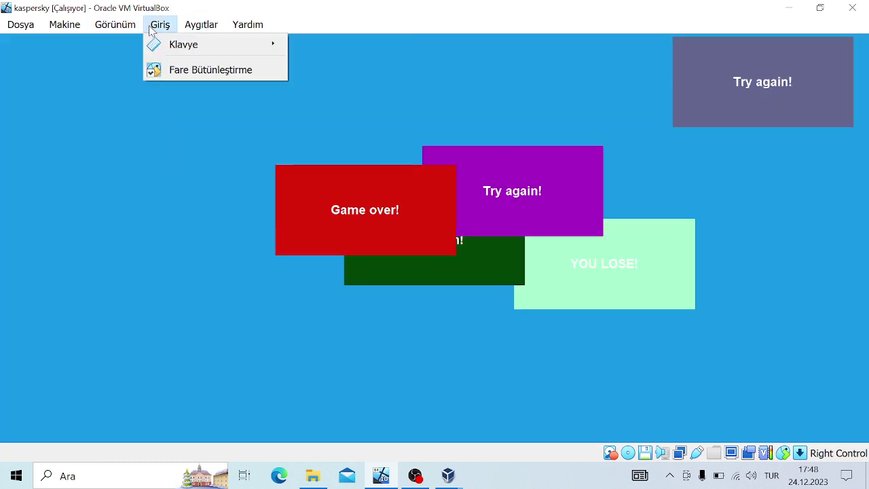
pyautogui.moveTo(75, 25)
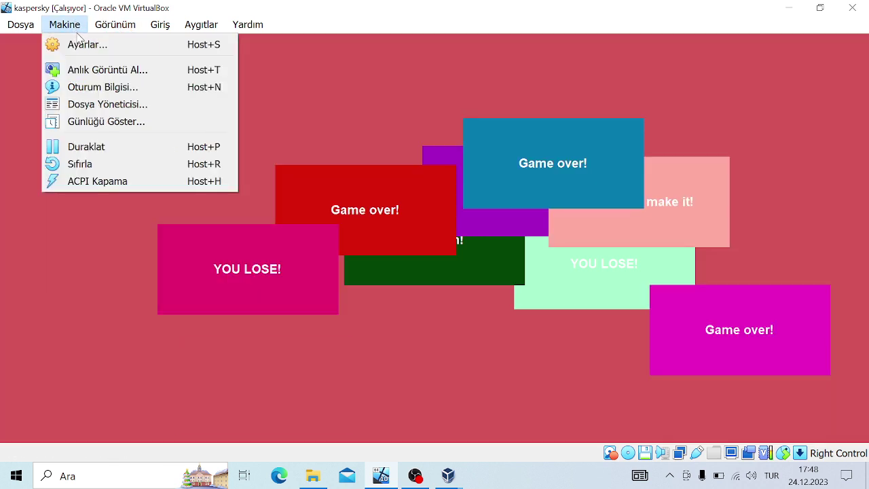
pyautogui.moveTo(99, 32)
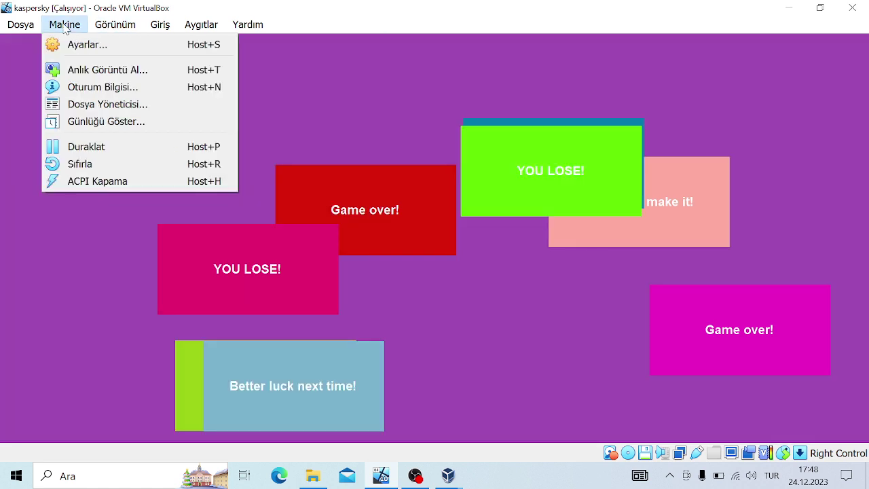
pyautogui.click(43, 27)
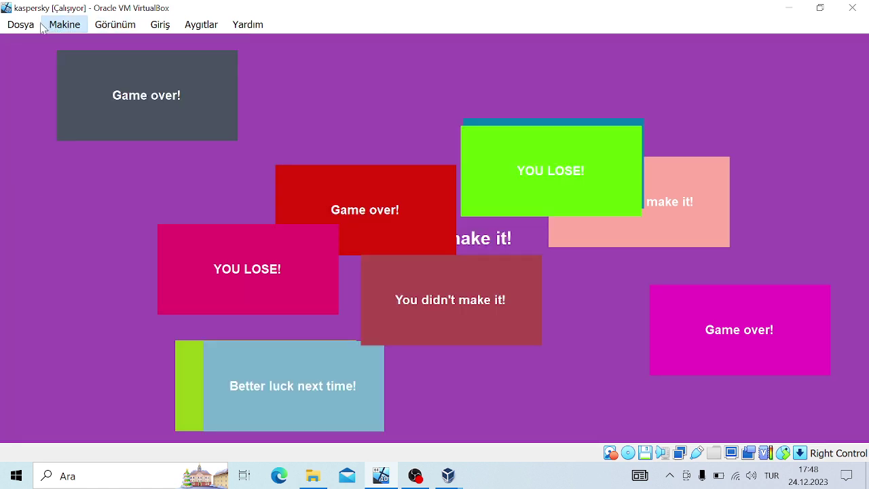
pyautogui.click(21, 24)
pyautogui.moveTo(188, 27)
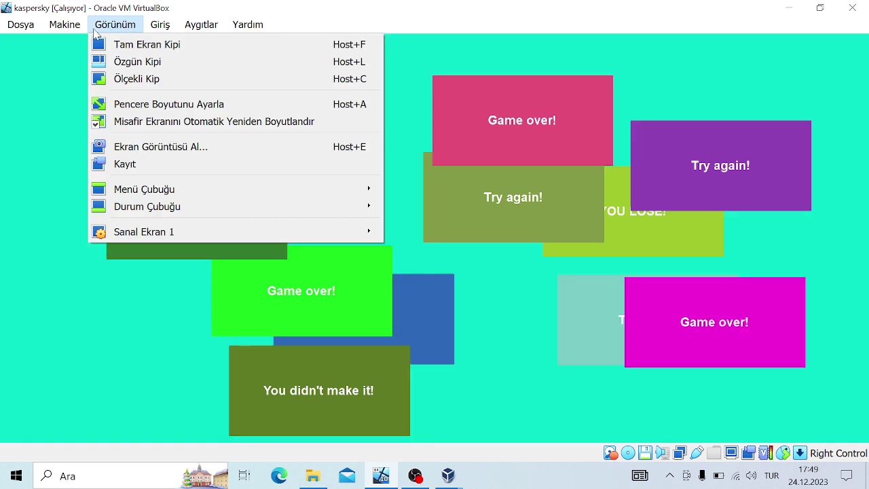
pyautogui.moveTo(81, 31)
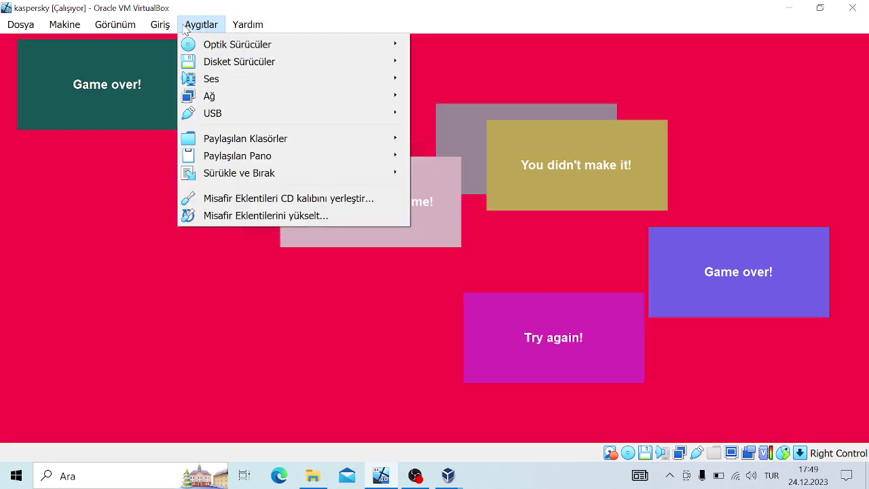
# - Send the Ctrl-Alt-Del combination to the kaspersky virtual machine twice
pyautogui.click(195, 27)
pyautogui.click(162, 26)
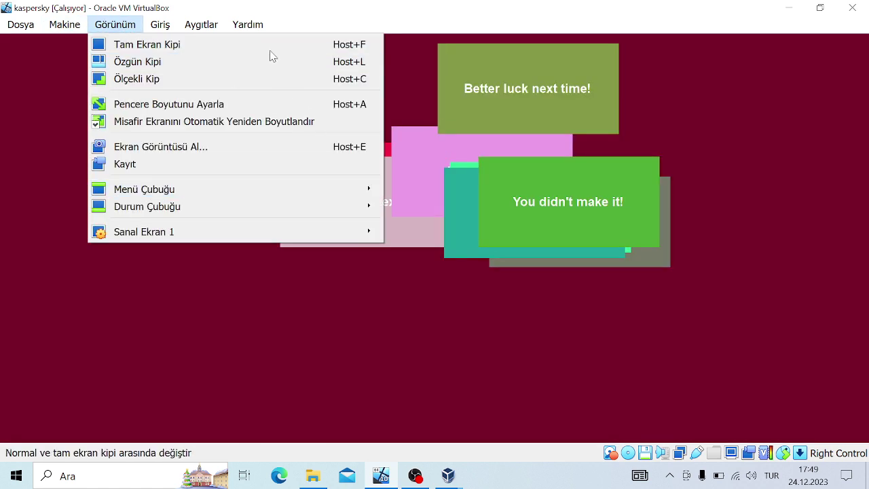
pyautogui.moveTo(224, 29)
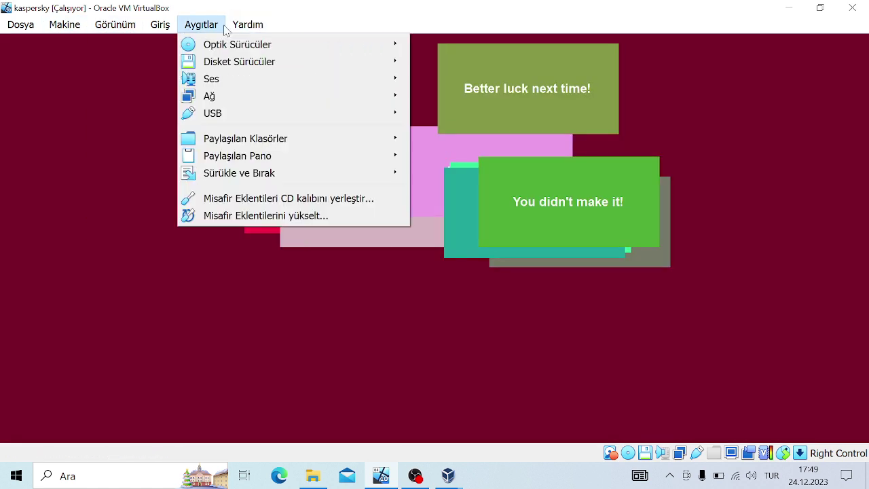
pyautogui.moveTo(154, 28)
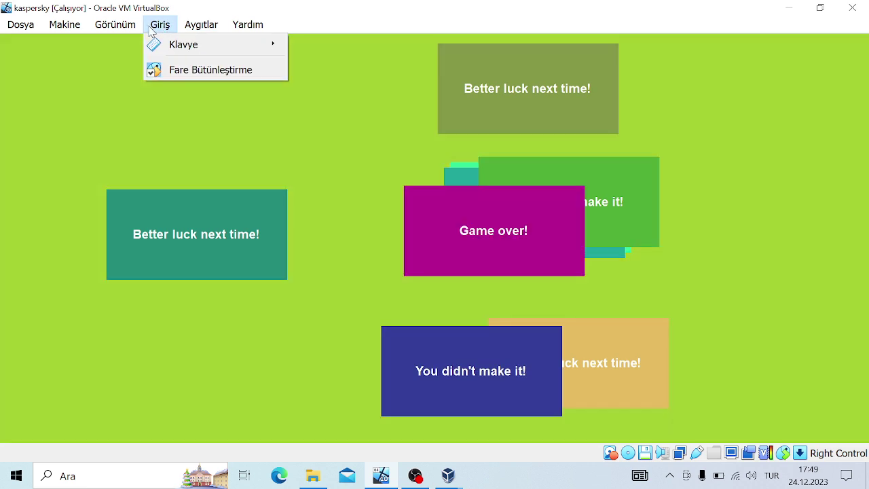
pyautogui.moveTo(192, 44)
pyautogui.click(324, 86)
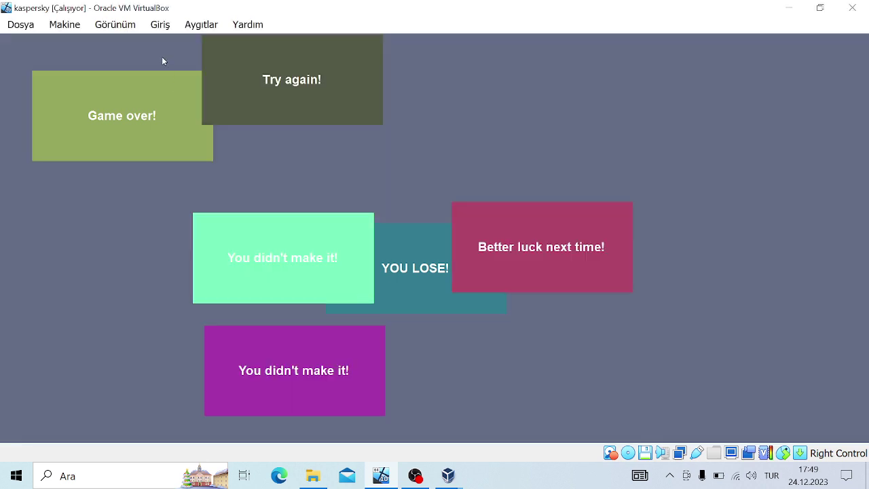
pyautogui.click(201, 25)
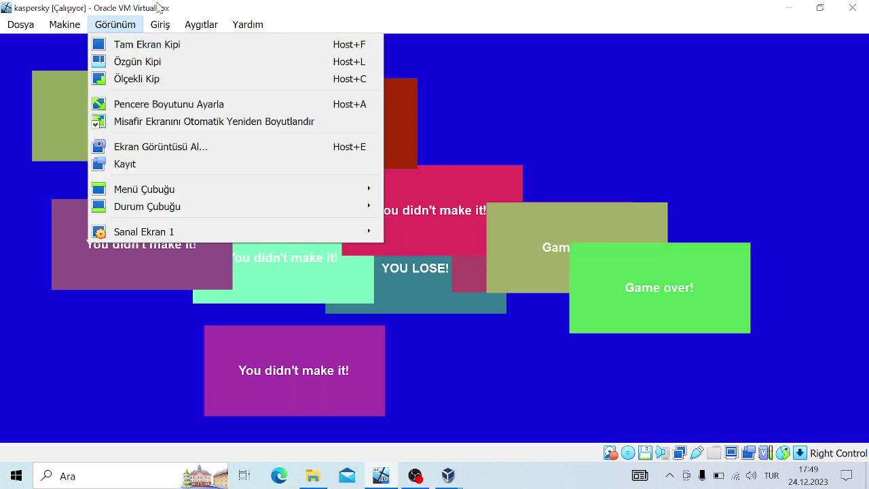
pyautogui.moveTo(161, 24)
pyautogui.moveTo(163, 43)
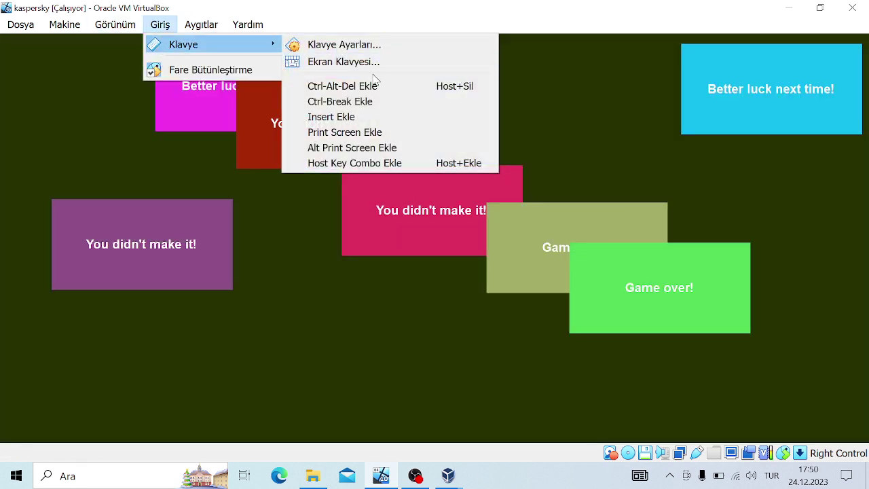
pyautogui.click(372, 86)
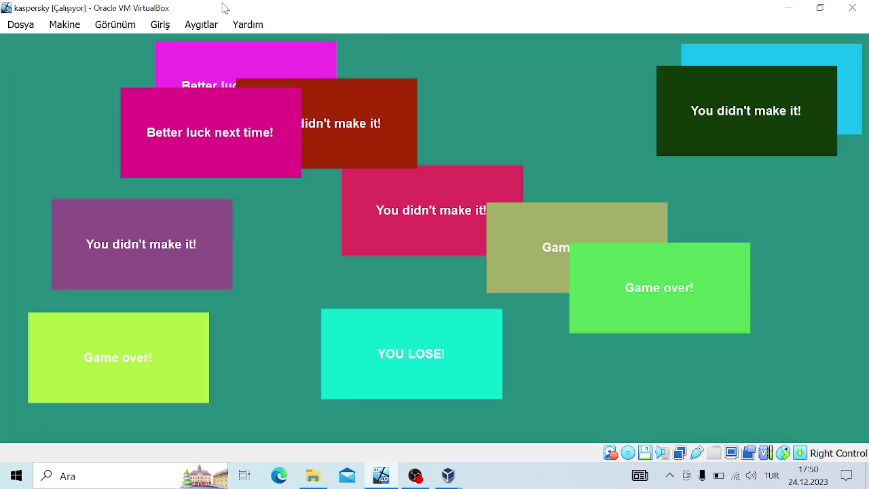
pyautogui.click(182, 26)
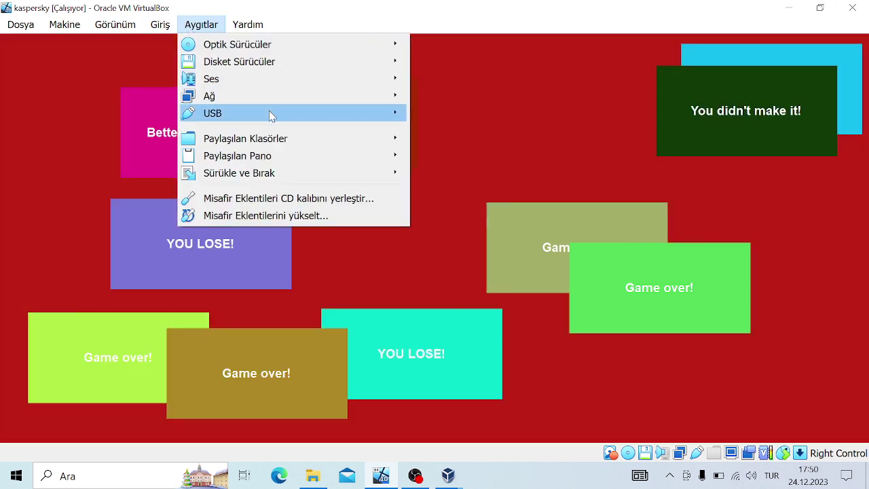
pyautogui.moveTo(270, 116)
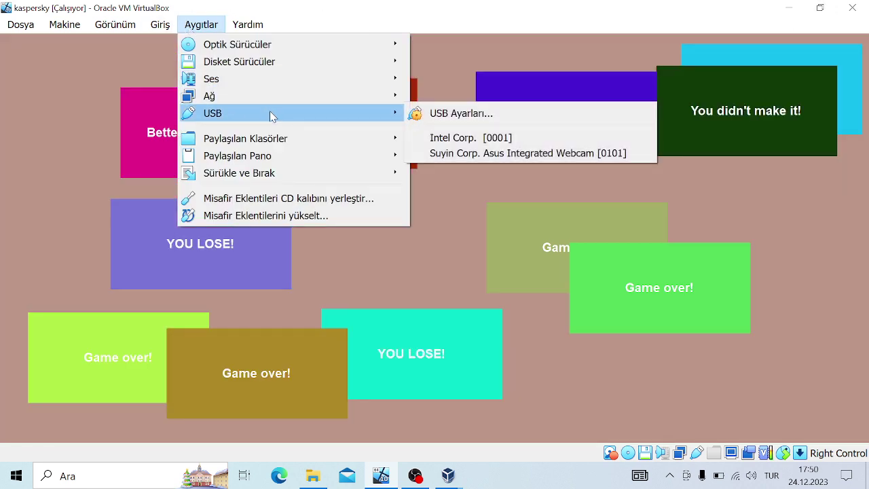
pyautogui.press('Escape')
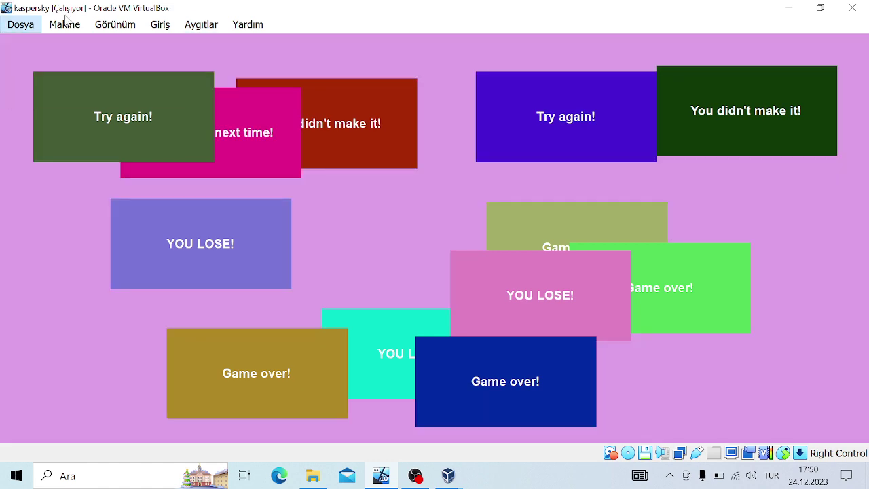
pyautogui.click(115, 25)
pyautogui.moveTo(158, 26)
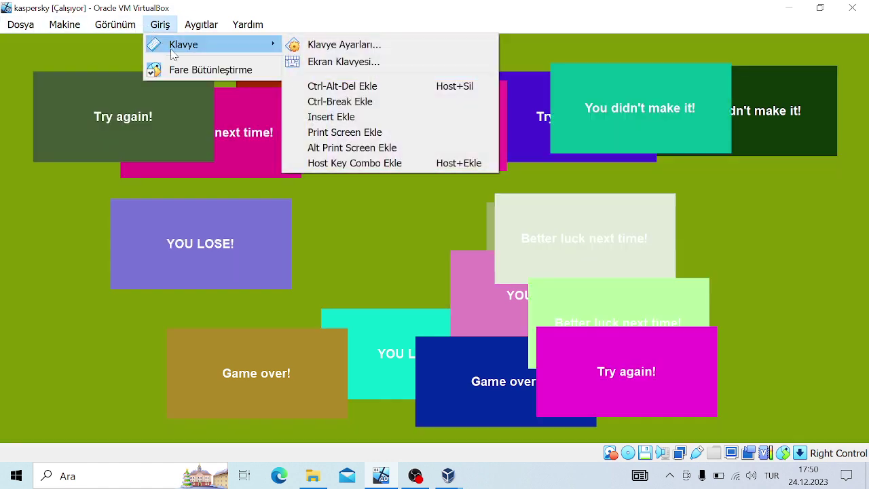
pyautogui.click(146, 27)
# - Toggle the automatic resizing of the guest display for the kaspersky virtual machine
pyautogui.click(117, 26)
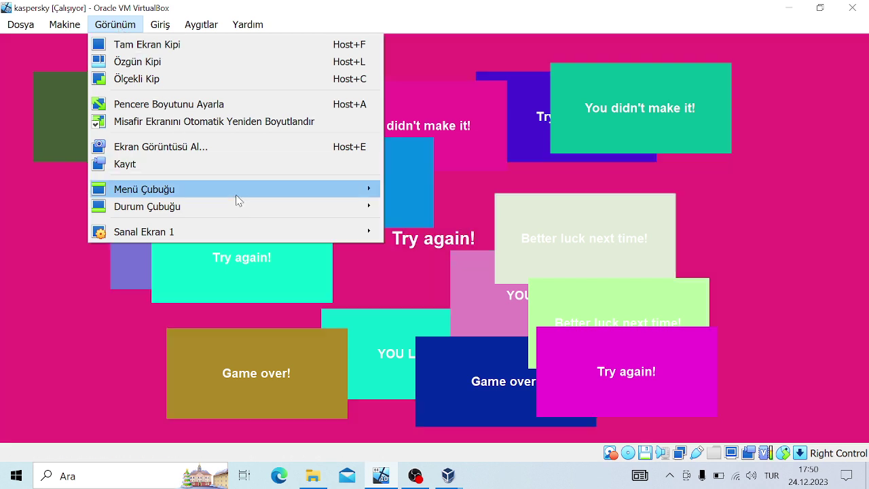
pyautogui.moveTo(237, 194)
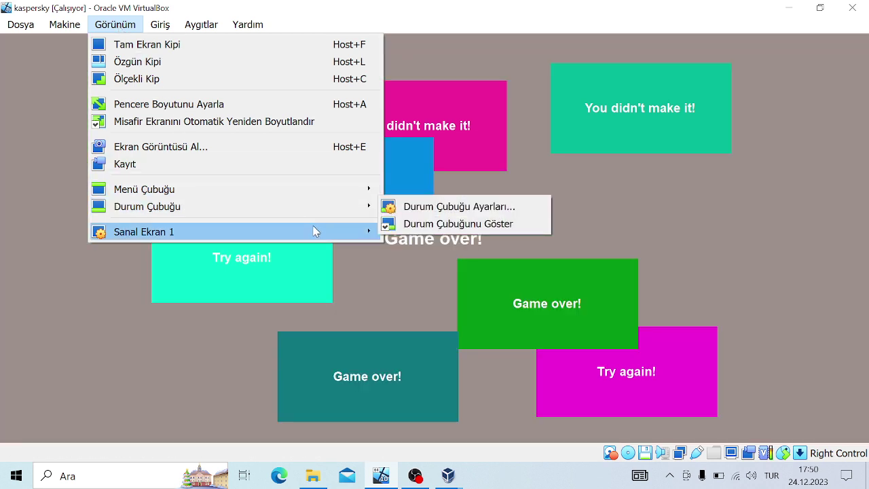
pyautogui.moveTo(314, 231)
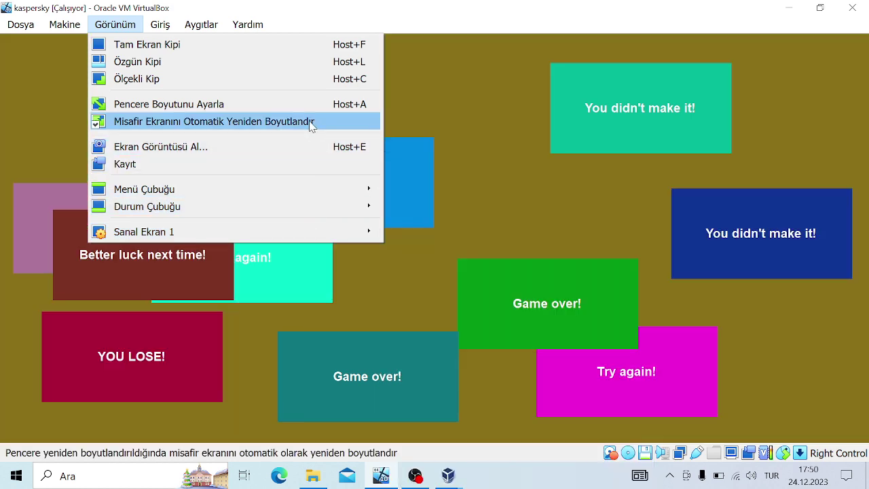
pyautogui.click(307, 124)
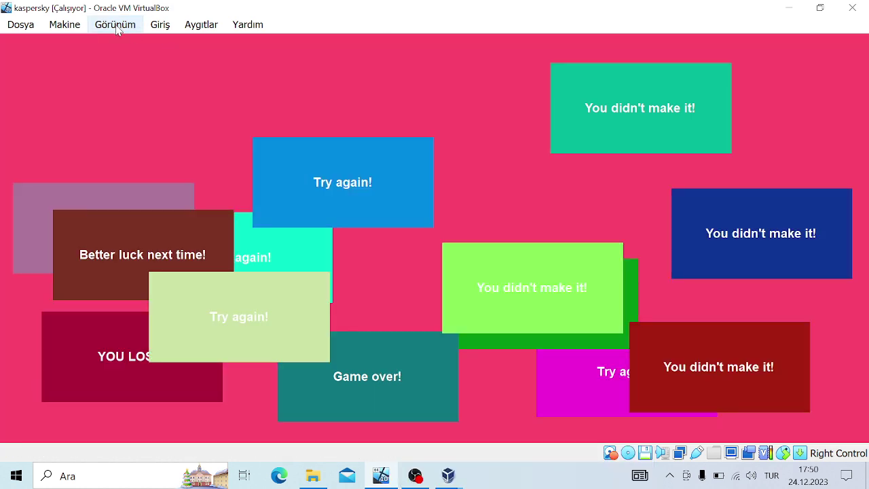
pyautogui.click(121, 31)
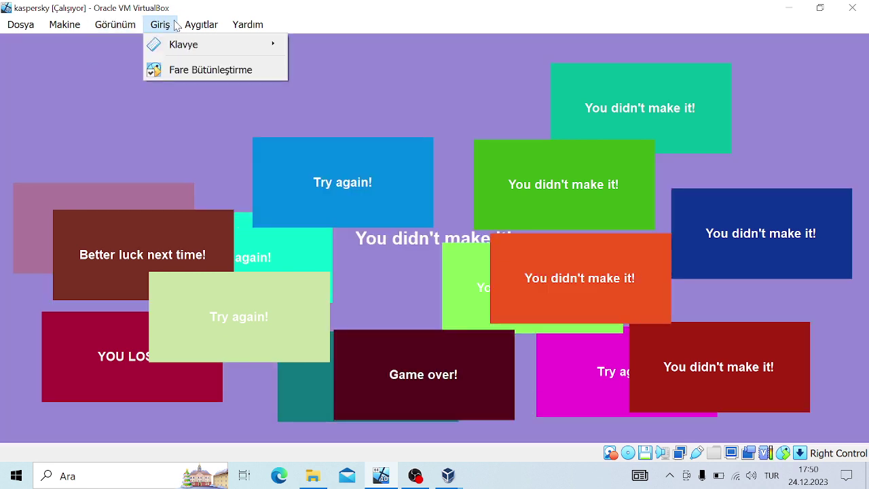
pyautogui.moveTo(196, 25)
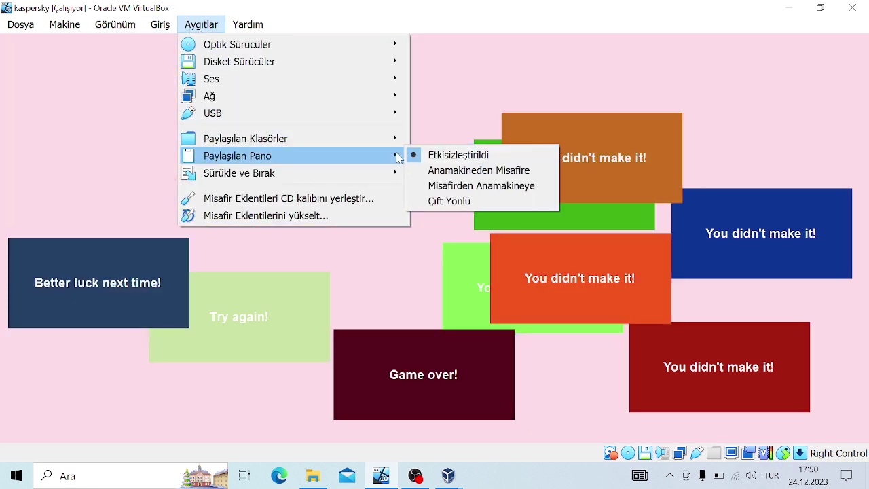
pyautogui.moveTo(402, 172)
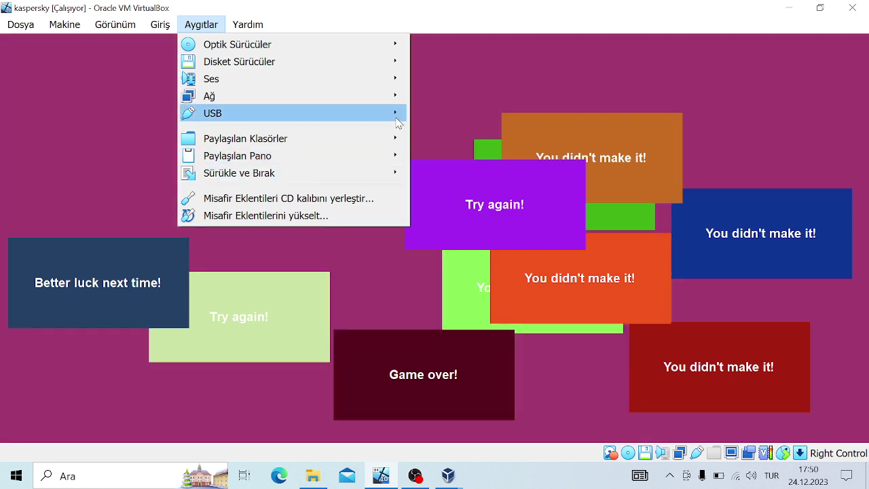
pyautogui.moveTo(399, 114)
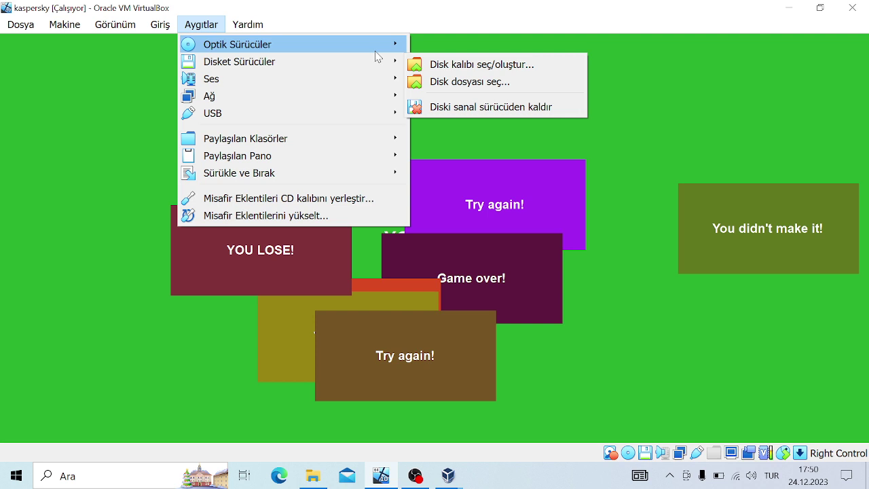
pyautogui.moveTo(376, 51)
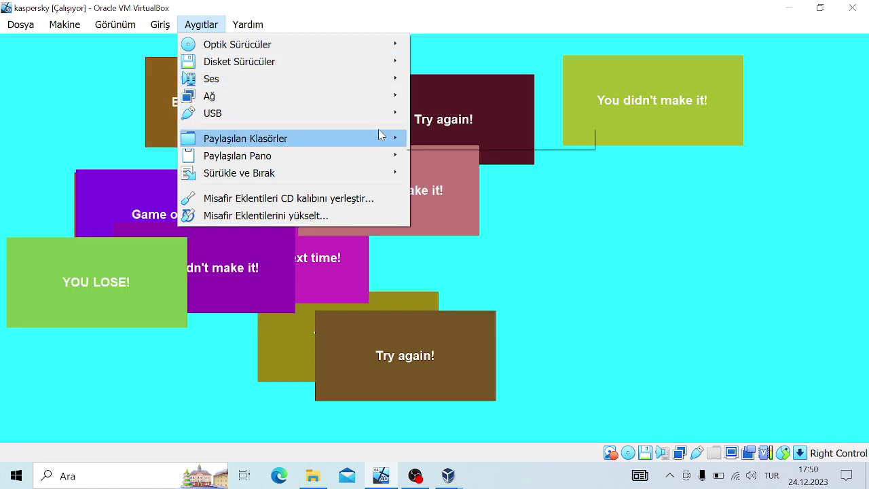
pyautogui.moveTo(381, 135)
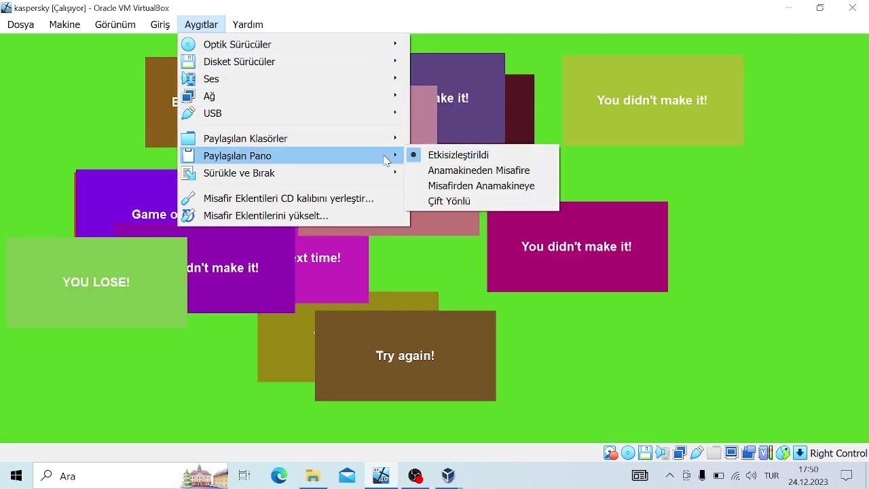
# - Send Ctrl-Alt-Del to the kaspersky guest system two more times
pyautogui.moveTo(114, 24)
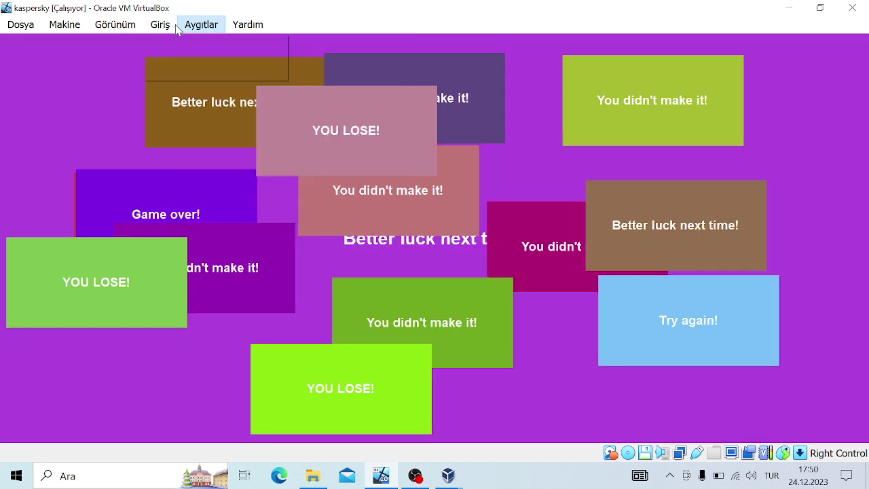
pyautogui.moveTo(170, 30)
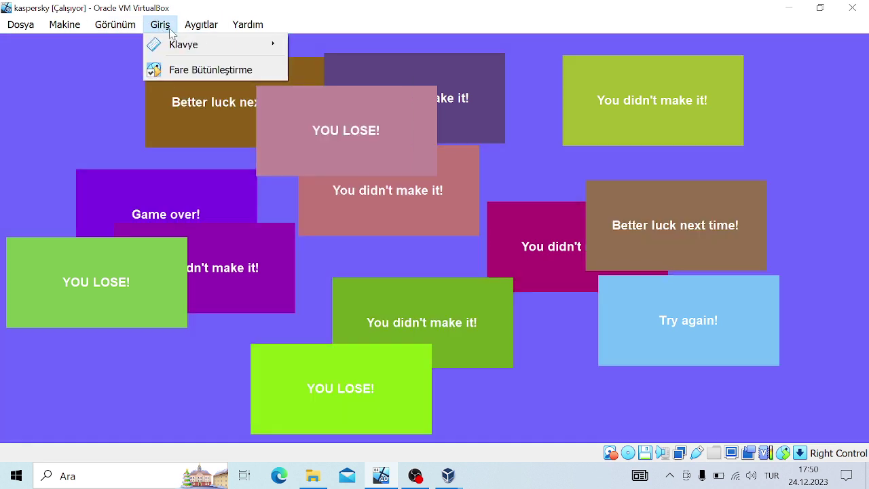
pyautogui.moveTo(203, 43)
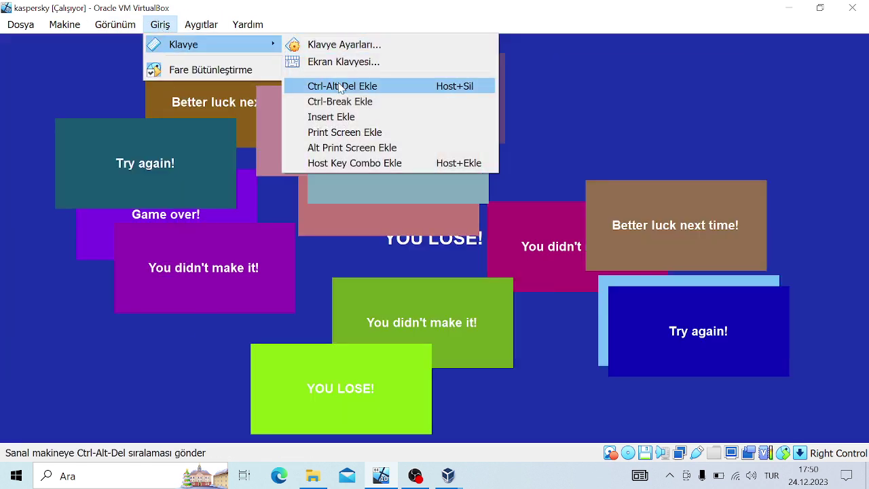
pyautogui.click(340, 85)
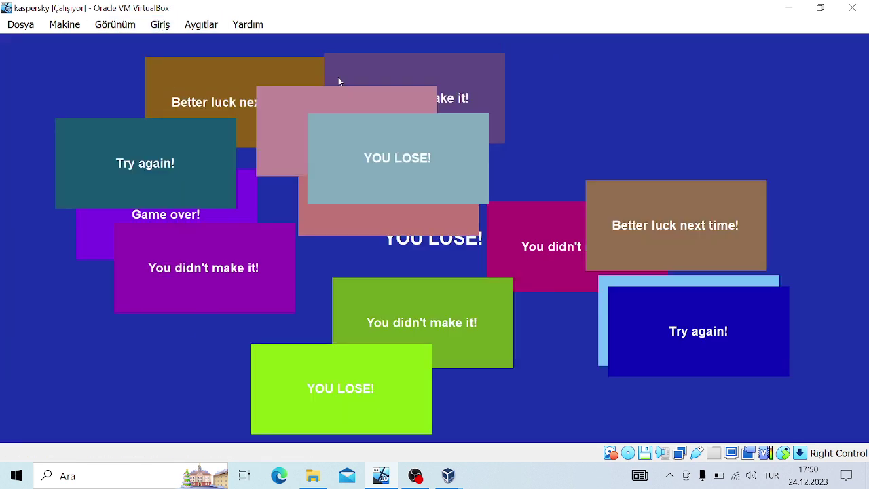
pyautogui.click(161, 24)
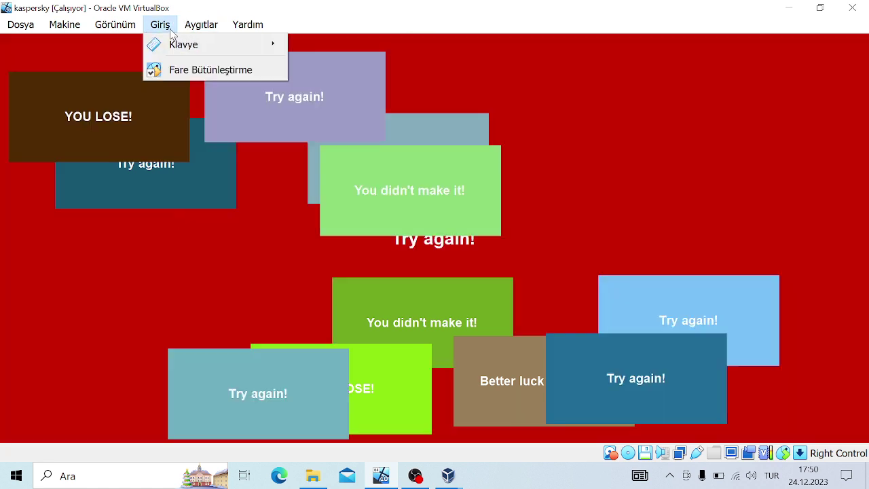
pyautogui.click(158, 29)
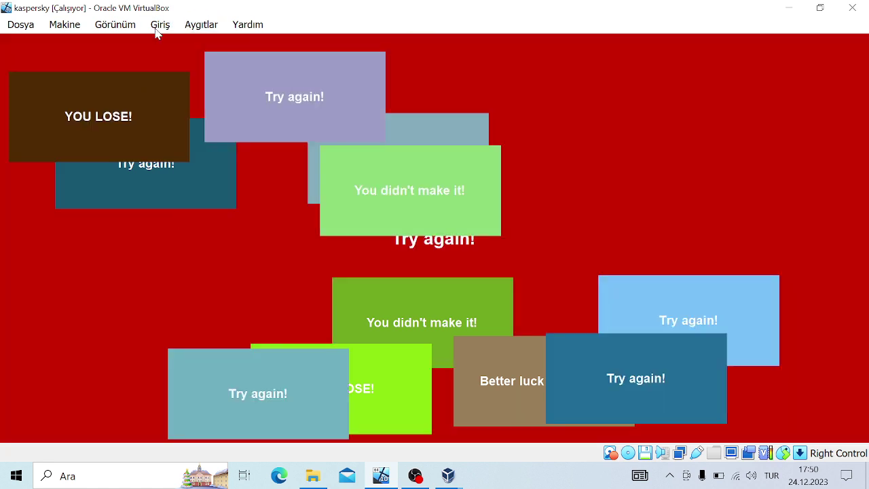
pyautogui.click(158, 28)
pyautogui.moveTo(199, 44)
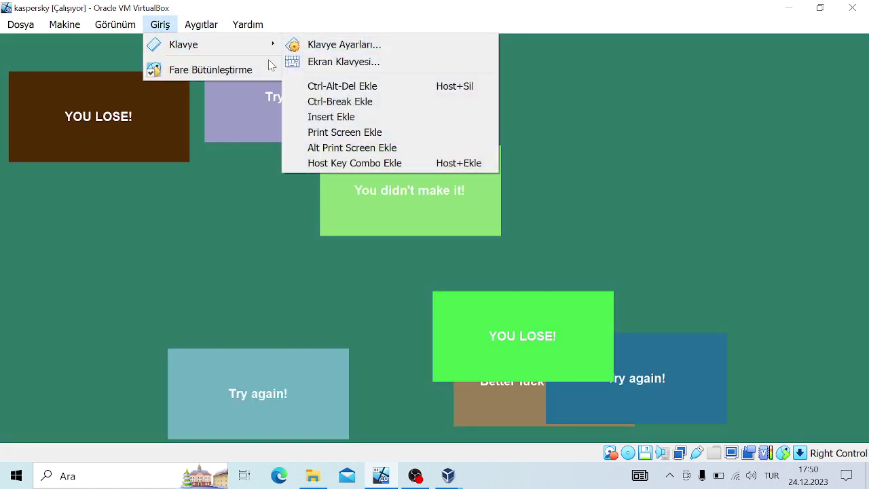
pyautogui.click(327, 87)
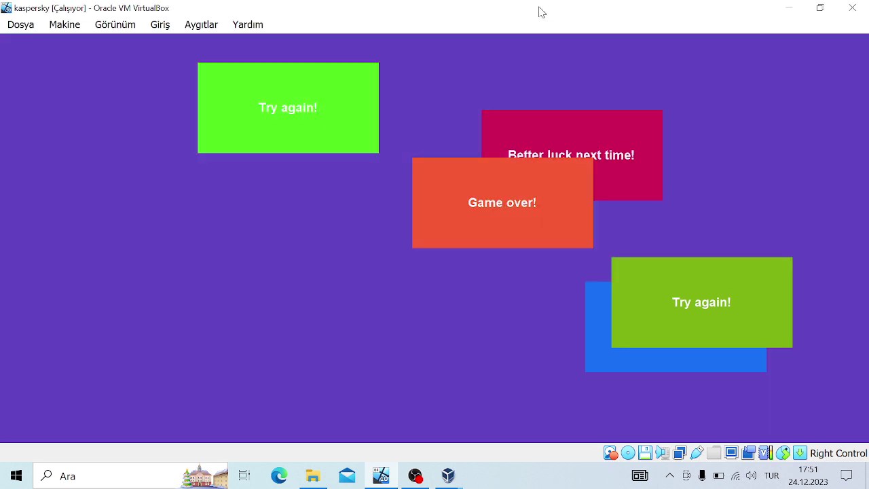
# - Move the guest window aside, reset the kaspersky virtual machine from the VirtualBox manager, and bring its window back maximized
pyautogui.moveTo(539, 11); pyautogui.dragTo(527, 163)
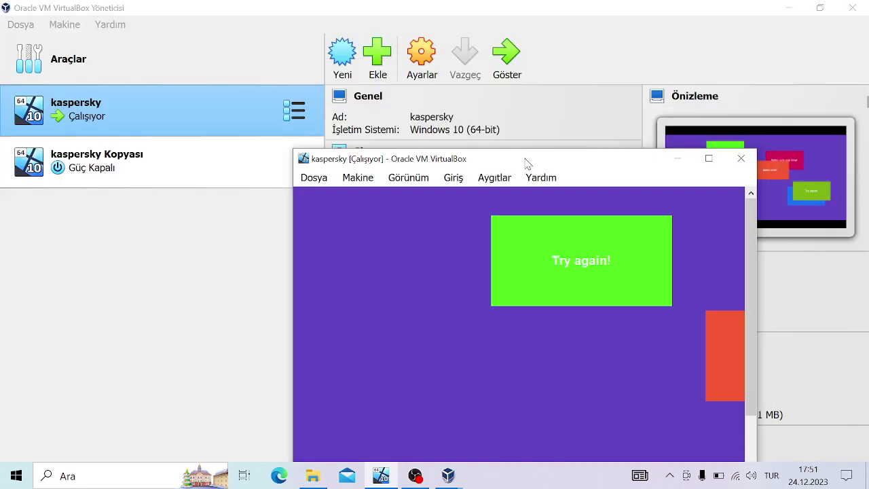
pyautogui.rightClick(226, 118)
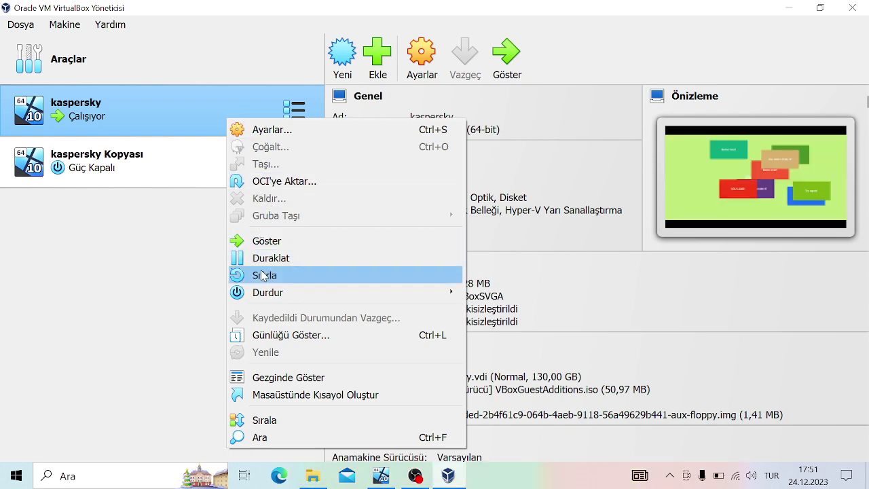
pyautogui.click(263, 276)
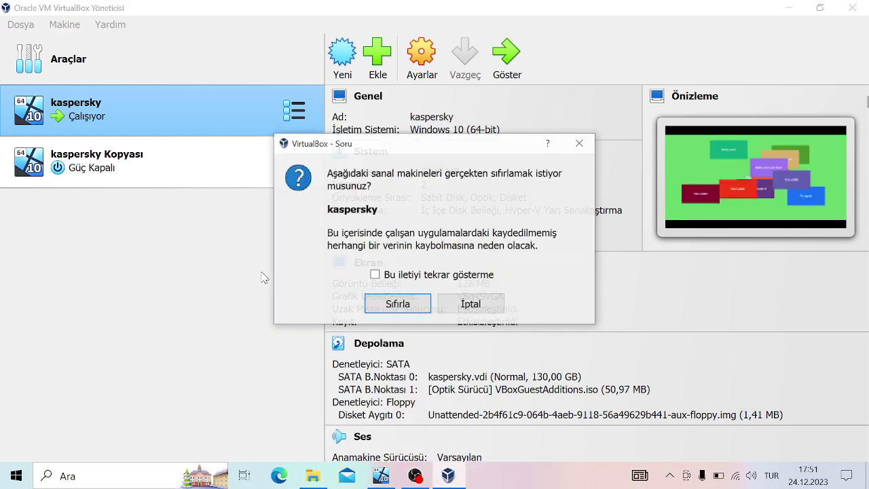
pyautogui.click(421, 307)
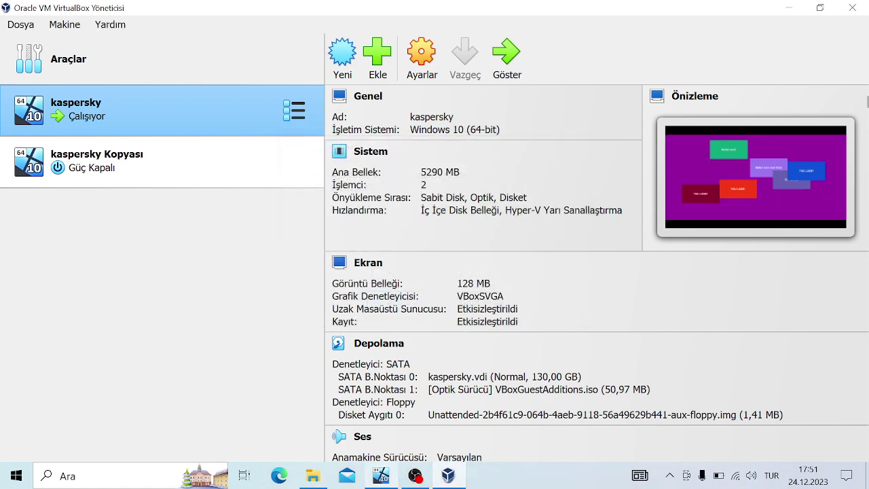
pyautogui.click(378, 475)
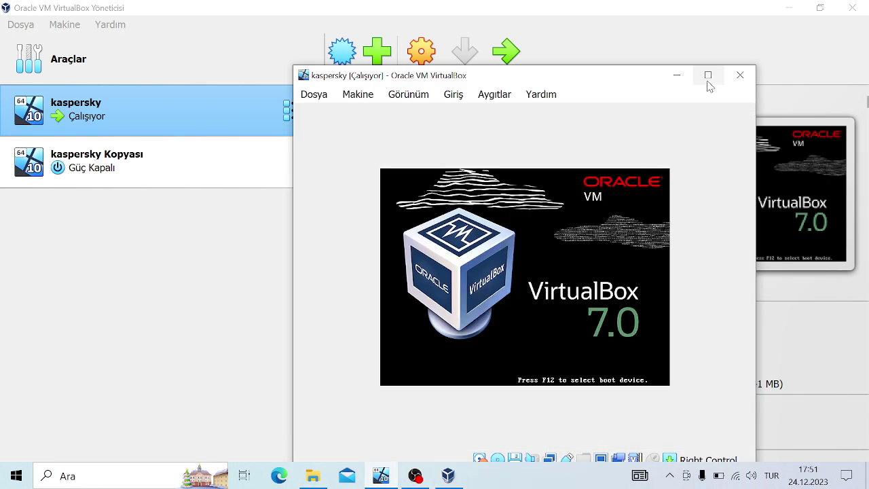
pyautogui.click(708, 76)
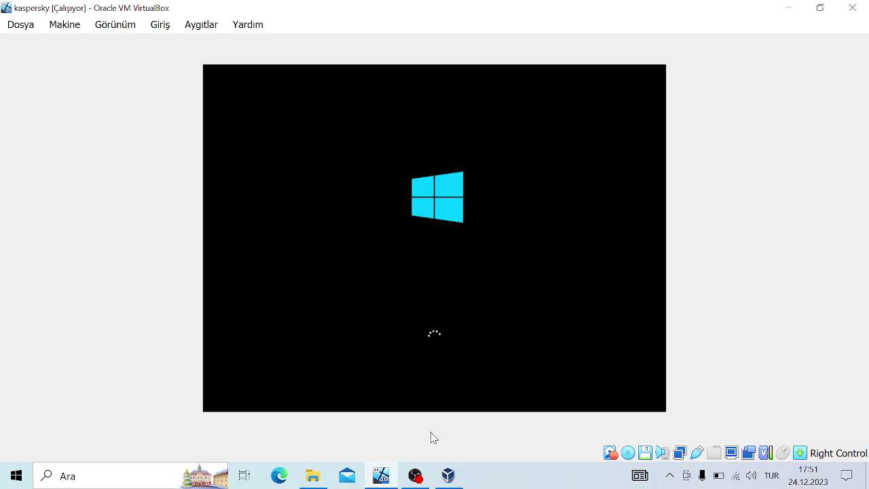
pyautogui.click(417, 474)
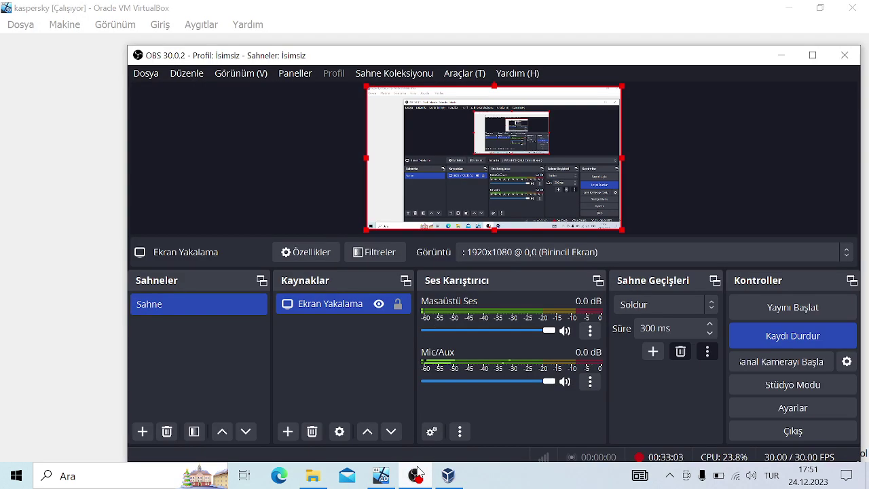
pyautogui.click(417, 474)
pyautogui.click(417, 474)
pyautogui.click(417, 474)
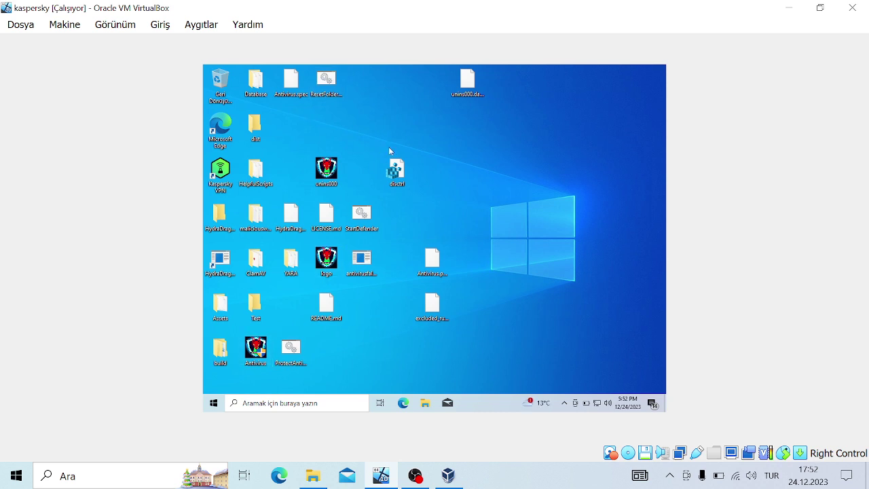
# - Search for Kaspersky in the guest system and launch the application
pyautogui.click(310, 401)
pyautogui.write('kas')
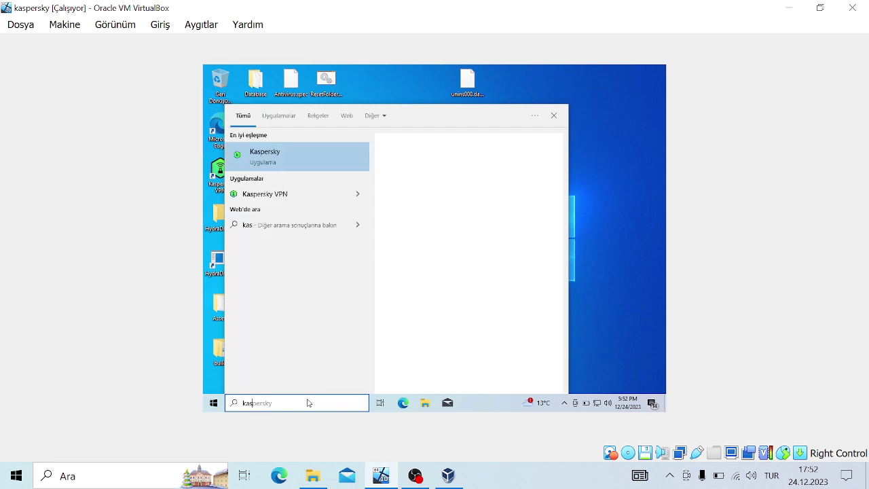
pyautogui.press('Return')
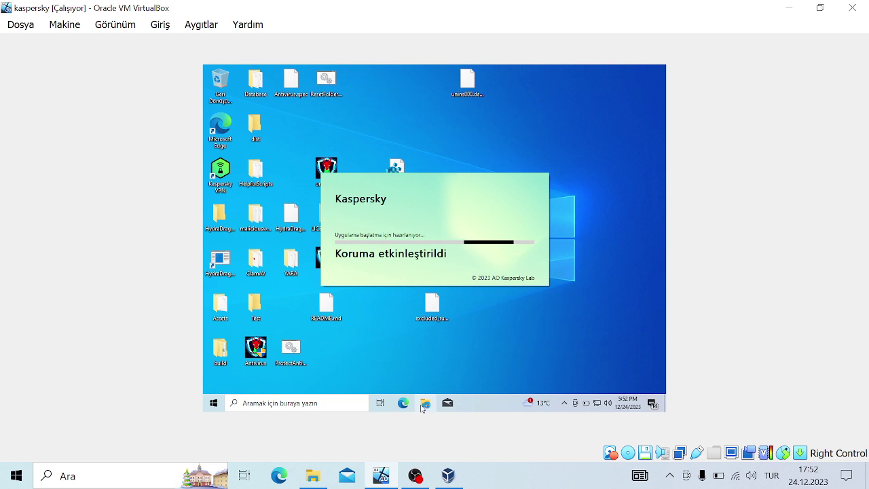
# - Run HitmanPro_x64 from the guest's İndirilenler folder and start a malware scan
pyautogui.click(423, 403)
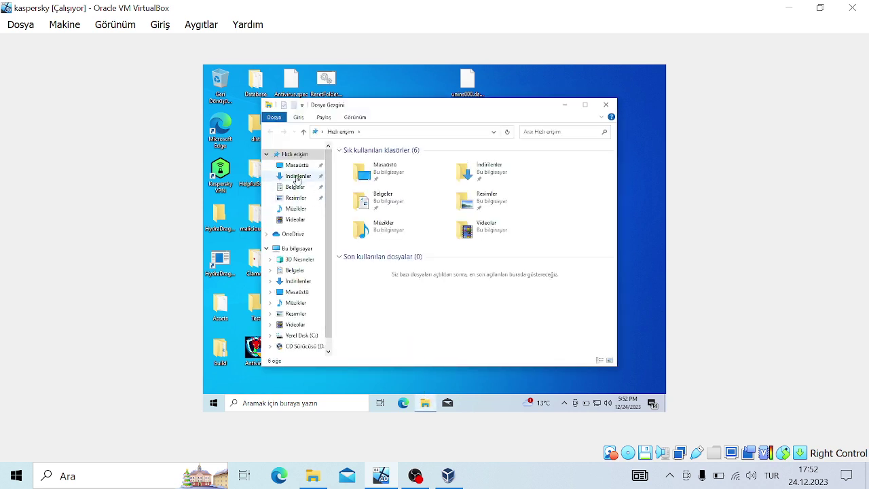
pyautogui.click(296, 178)
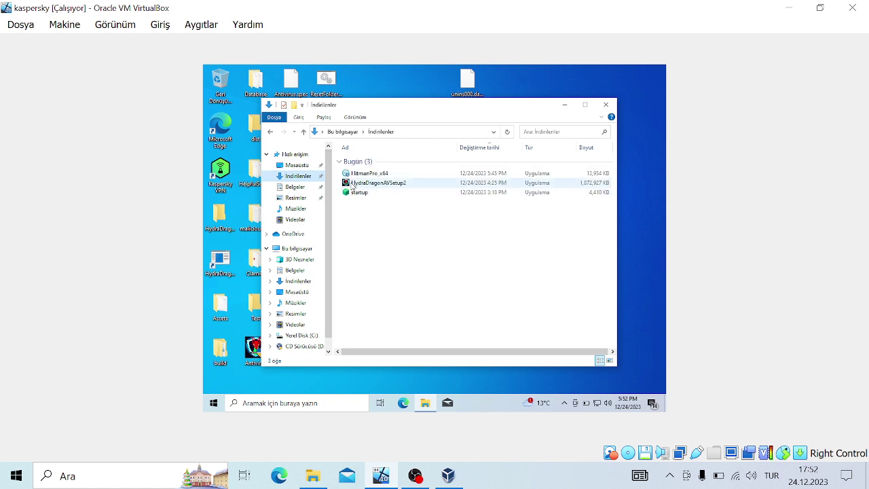
pyautogui.click(354, 175)
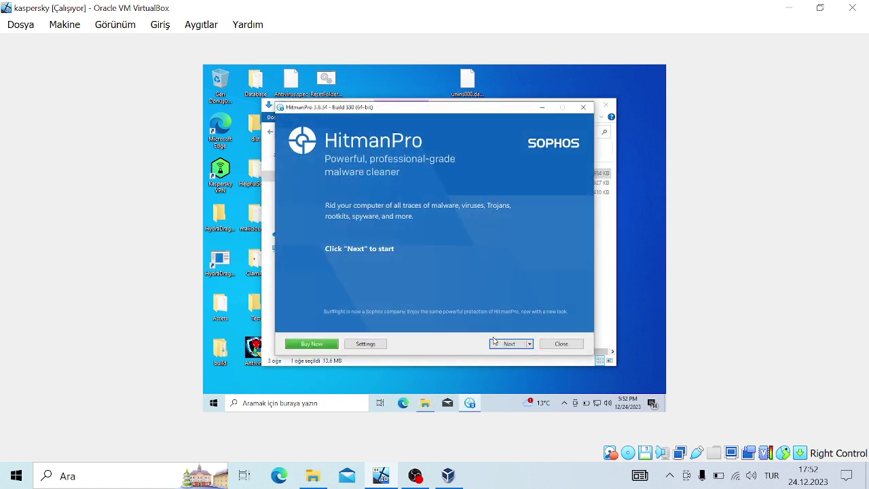
pyautogui.click(500, 344)
pyautogui.click(501, 344)
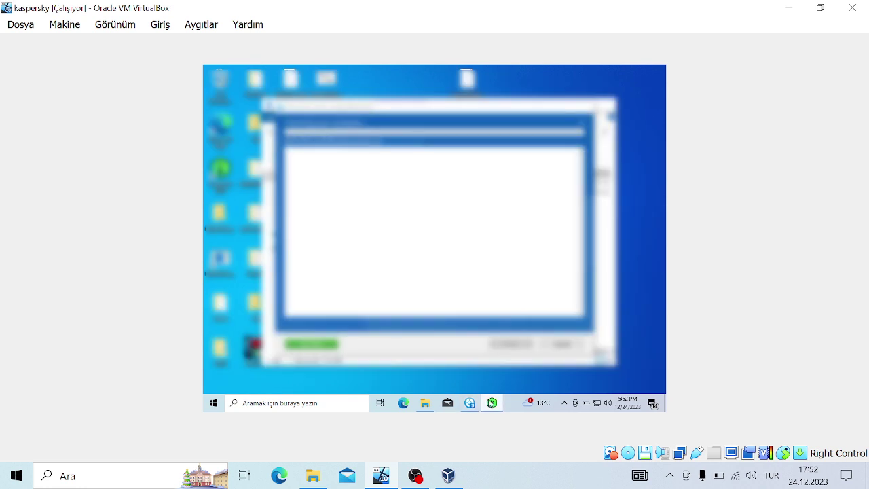
# - Bring up the Kaspersky Plus window, examine its full activity timeline, and minimize it
pyautogui.moveTo(492, 404)
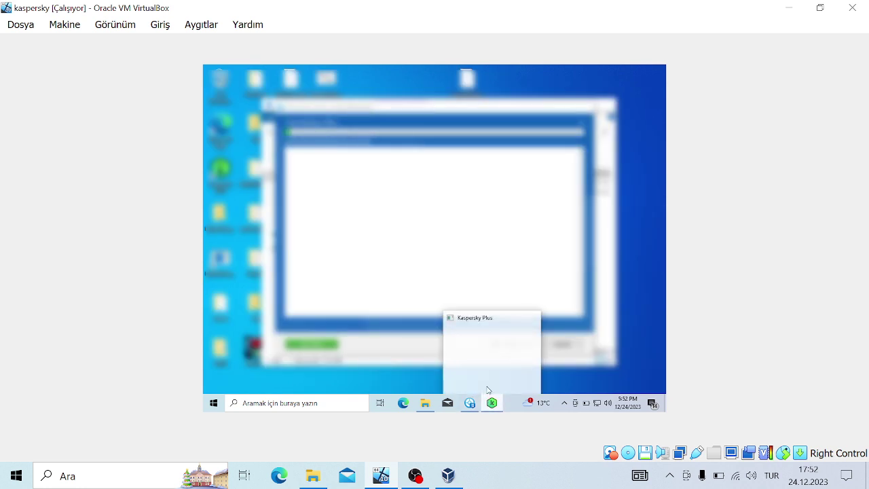
pyautogui.click(486, 378)
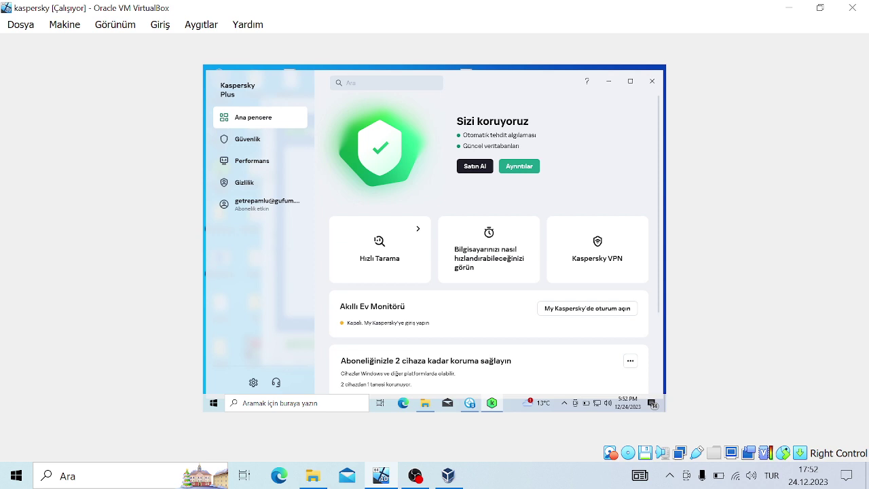
pyautogui.moveTo(659, 312); pyautogui.dragTo(662, 391)
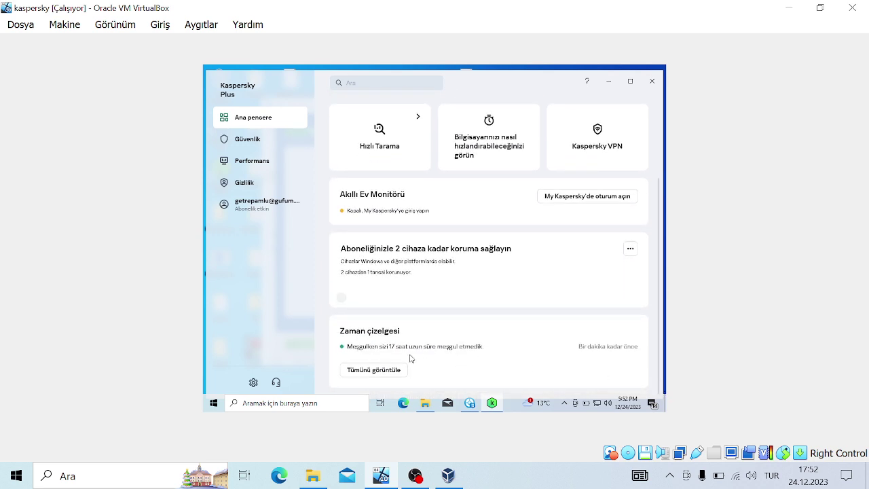
pyautogui.click(376, 370)
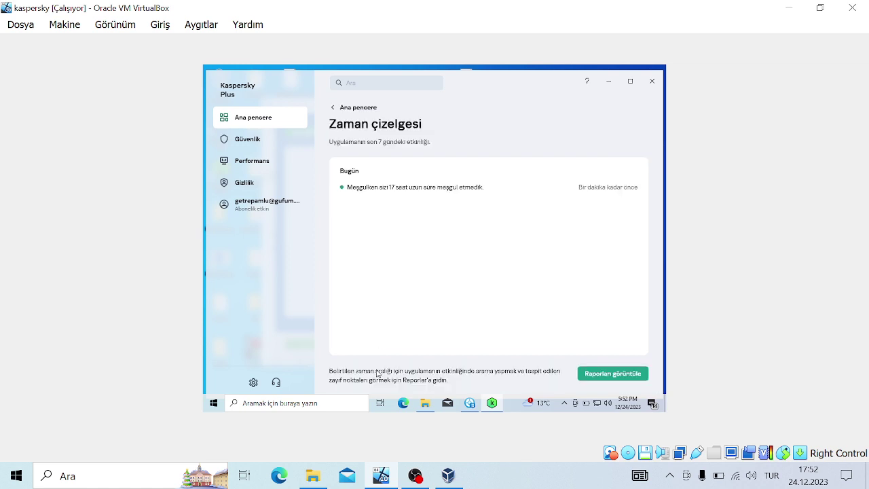
pyautogui.click(497, 408)
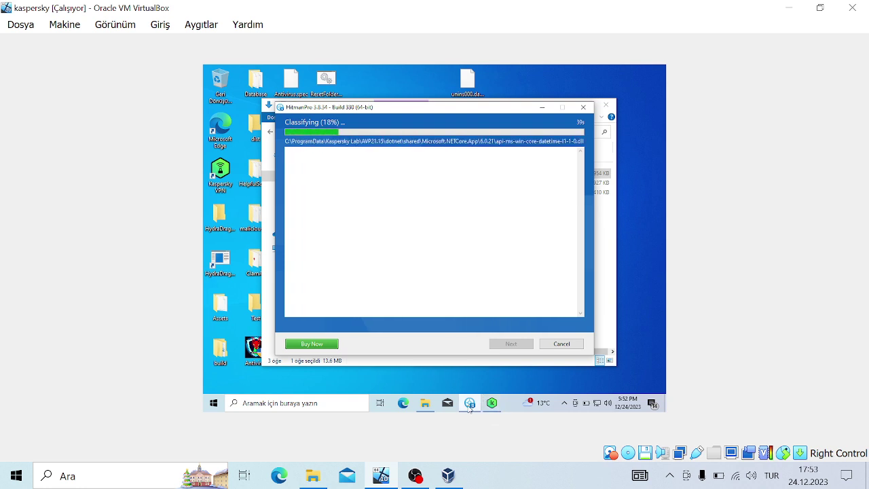
# - Check the progress of the HitmanPro scan and leave its window minimized
pyautogui.click(469, 405)
pyautogui.click(468, 406)
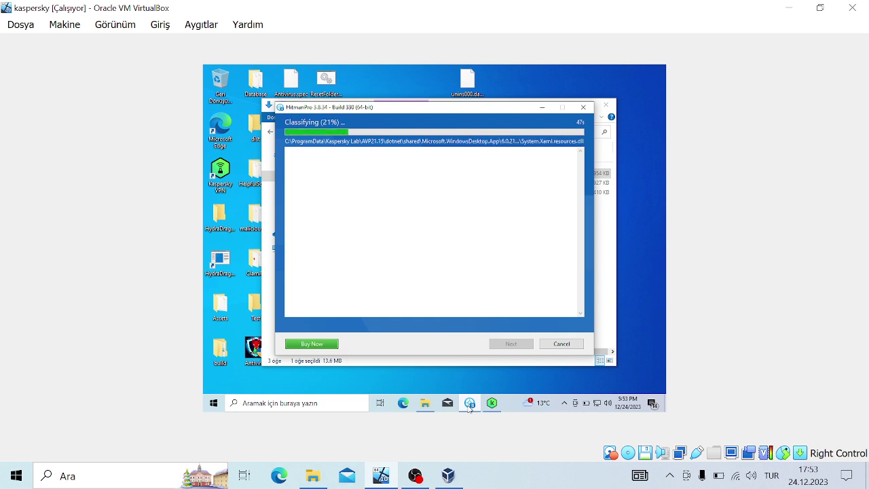
pyautogui.click(468, 406)
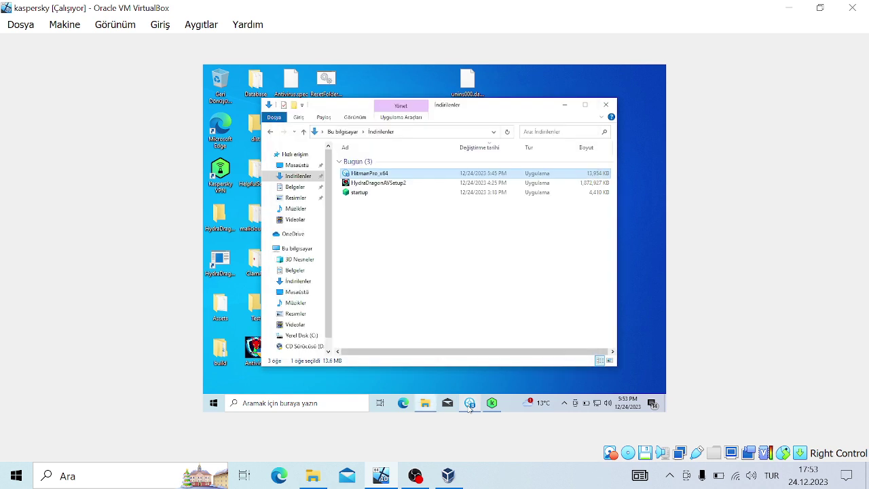
pyautogui.click(469, 403)
pyautogui.click(469, 403)
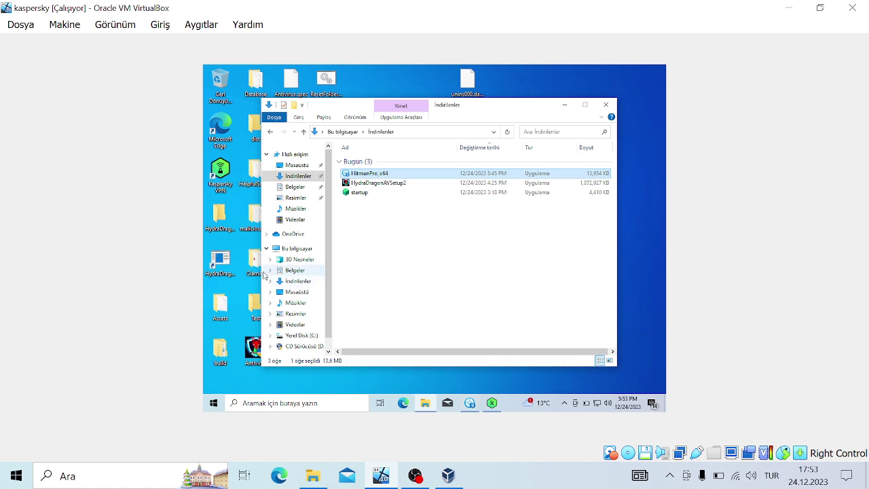
# - Try to run the usbwrite application from the vboxuser folder under Kullanıcılar on drive C
pyautogui.click(298, 260)
pyautogui.click(299, 251)
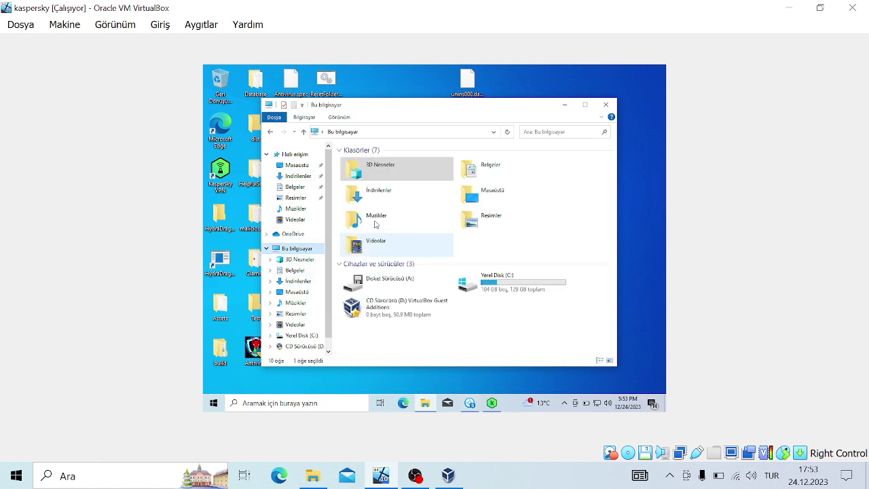
pyautogui.click(486, 295)
pyautogui.doubleClick(486, 296)
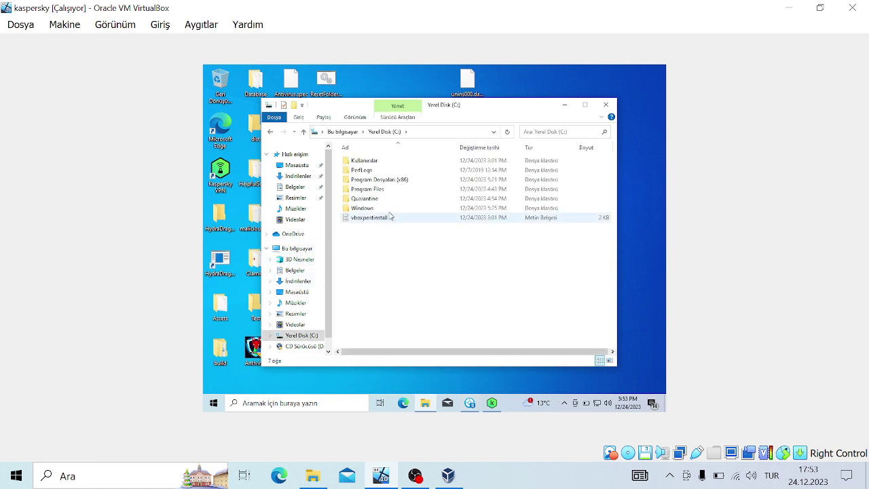
pyautogui.doubleClick(363, 161)
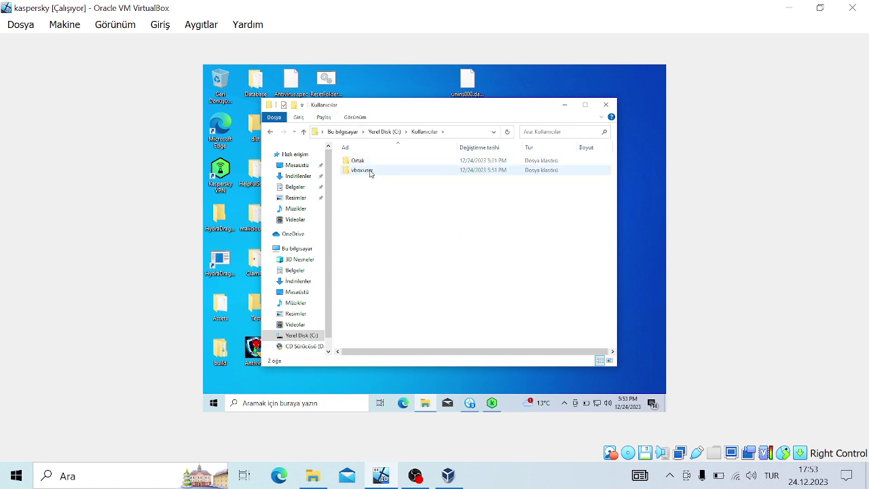
pyautogui.doubleClick(370, 170)
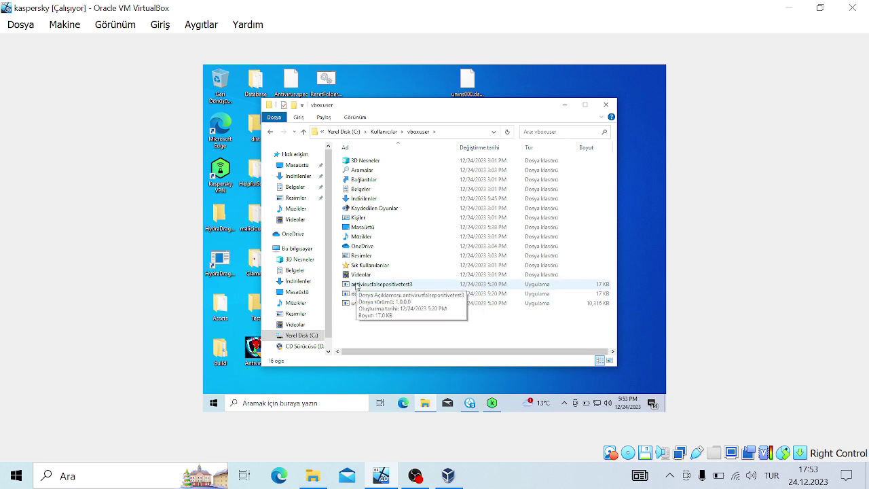
pyautogui.click(357, 306)
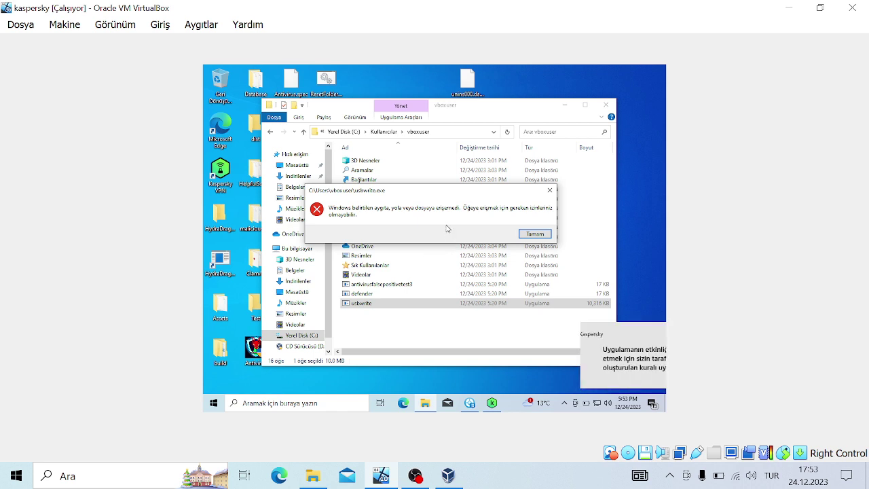
# - Dismiss the usbwrite error and examine the details of the "Kötü amaçlı nesne tespit edildi" event in Kaspersky's Yetkisiz Erişim Önleme report
pyautogui.press('Return')
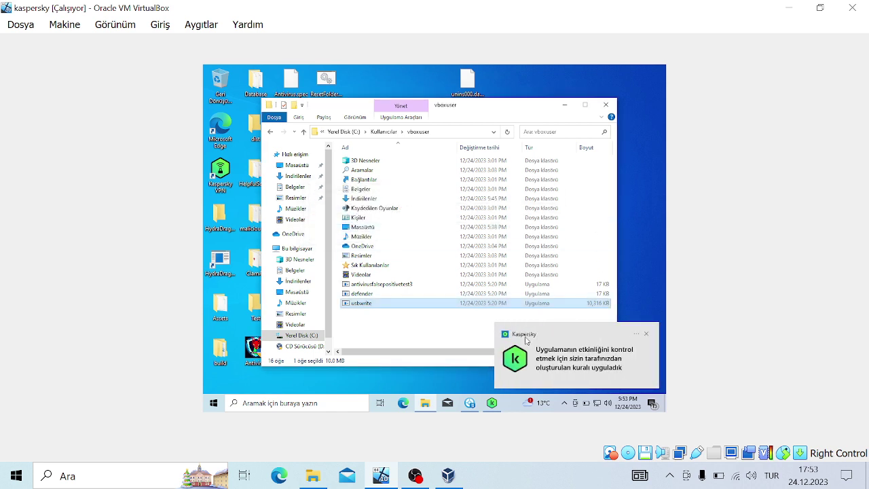
pyautogui.click(526, 340)
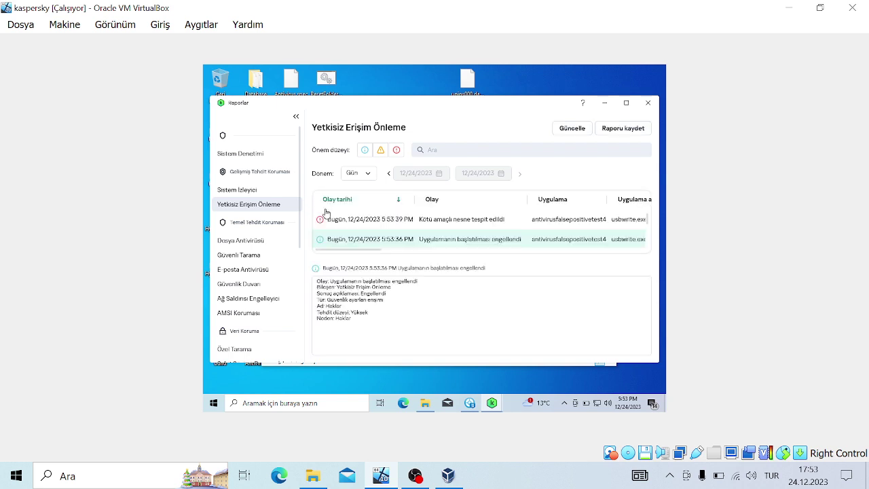
pyautogui.click(371, 224)
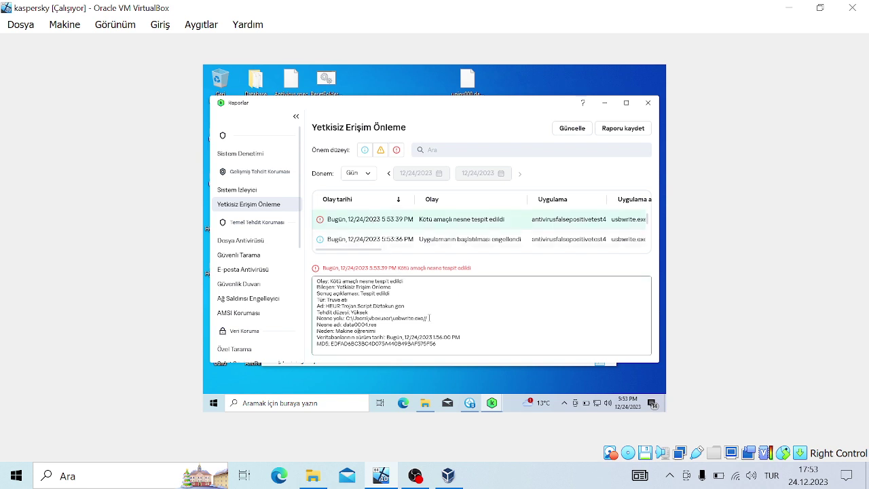
pyautogui.click(410, 313)
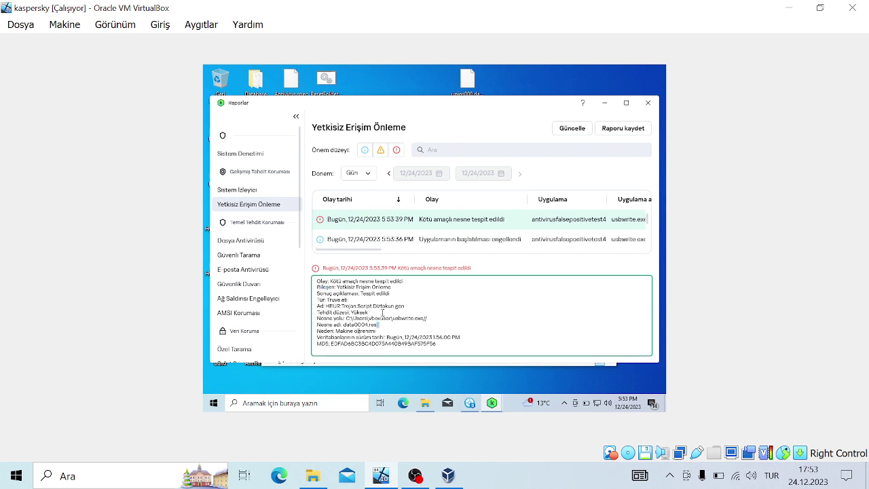
pyautogui.moveTo(365, 317); pyautogui.dragTo(439, 343)
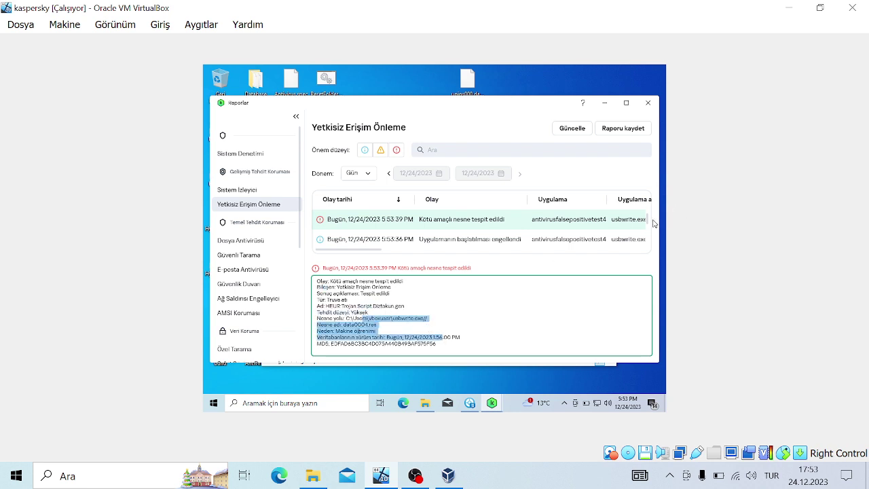
pyautogui.moveTo(648, 220)
pyautogui.mouseDown()
pyautogui.moveTo(654, 247)
pyautogui.moveTo(648, 217)
pyautogui.mouseUp()
# - Show the guest's İndirilenler folder, move its window clear of HitmanPro, and cancel the Scan Cloud upload of startup.exe
pyautogui.click(470, 403)
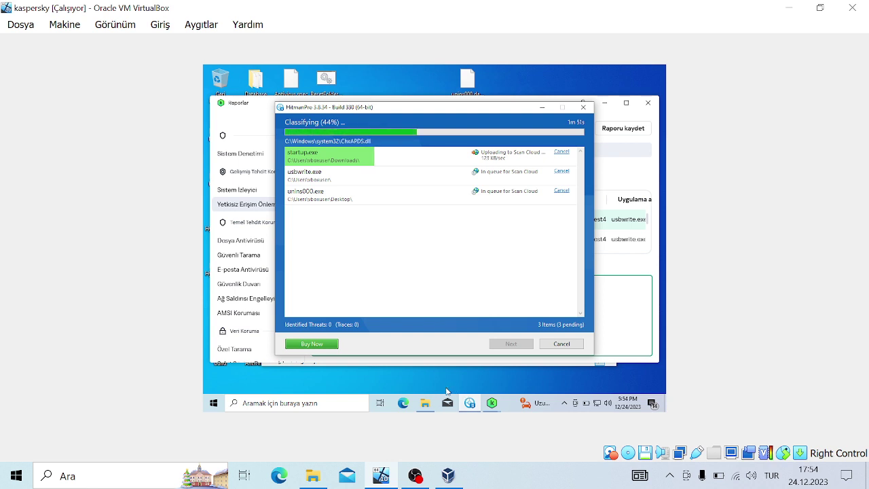
pyautogui.click(426, 406)
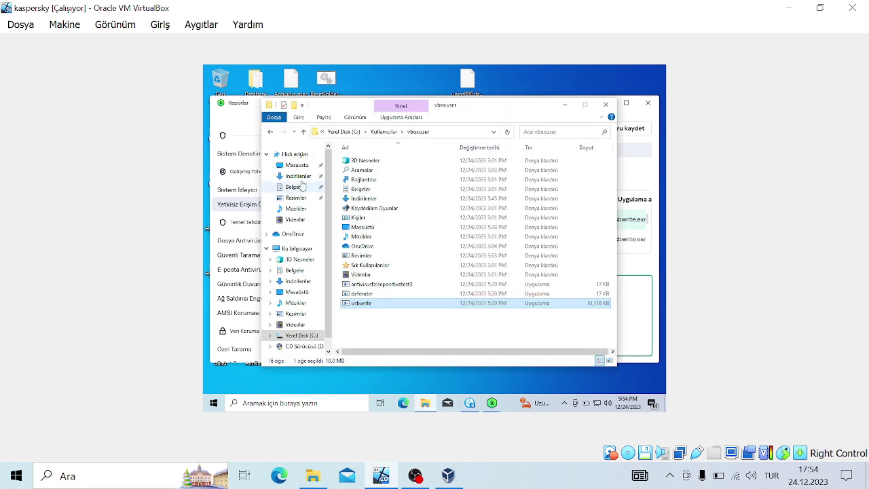
pyautogui.click(302, 177)
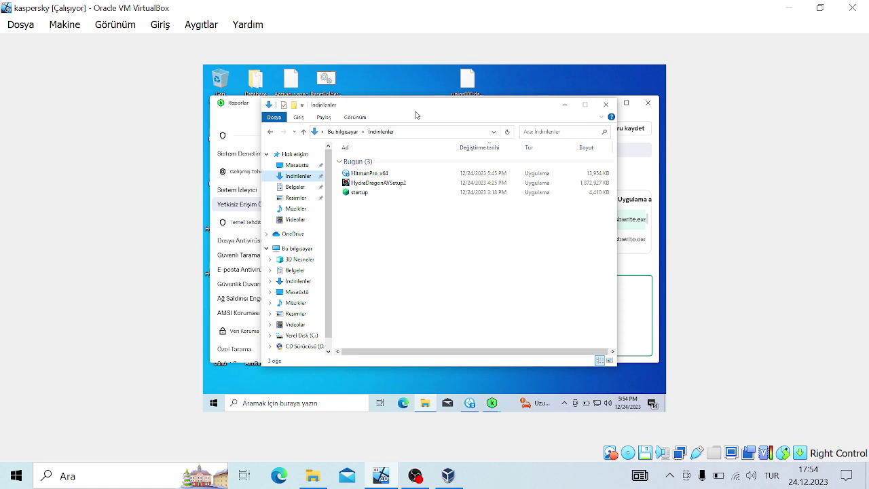
pyautogui.moveTo(417, 115); pyautogui.dragTo(324, 277)
pyautogui.click(559, 152)
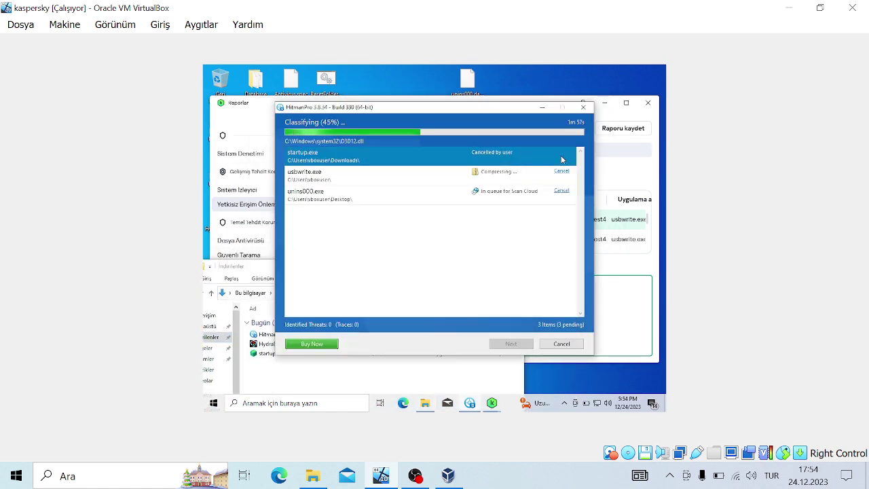